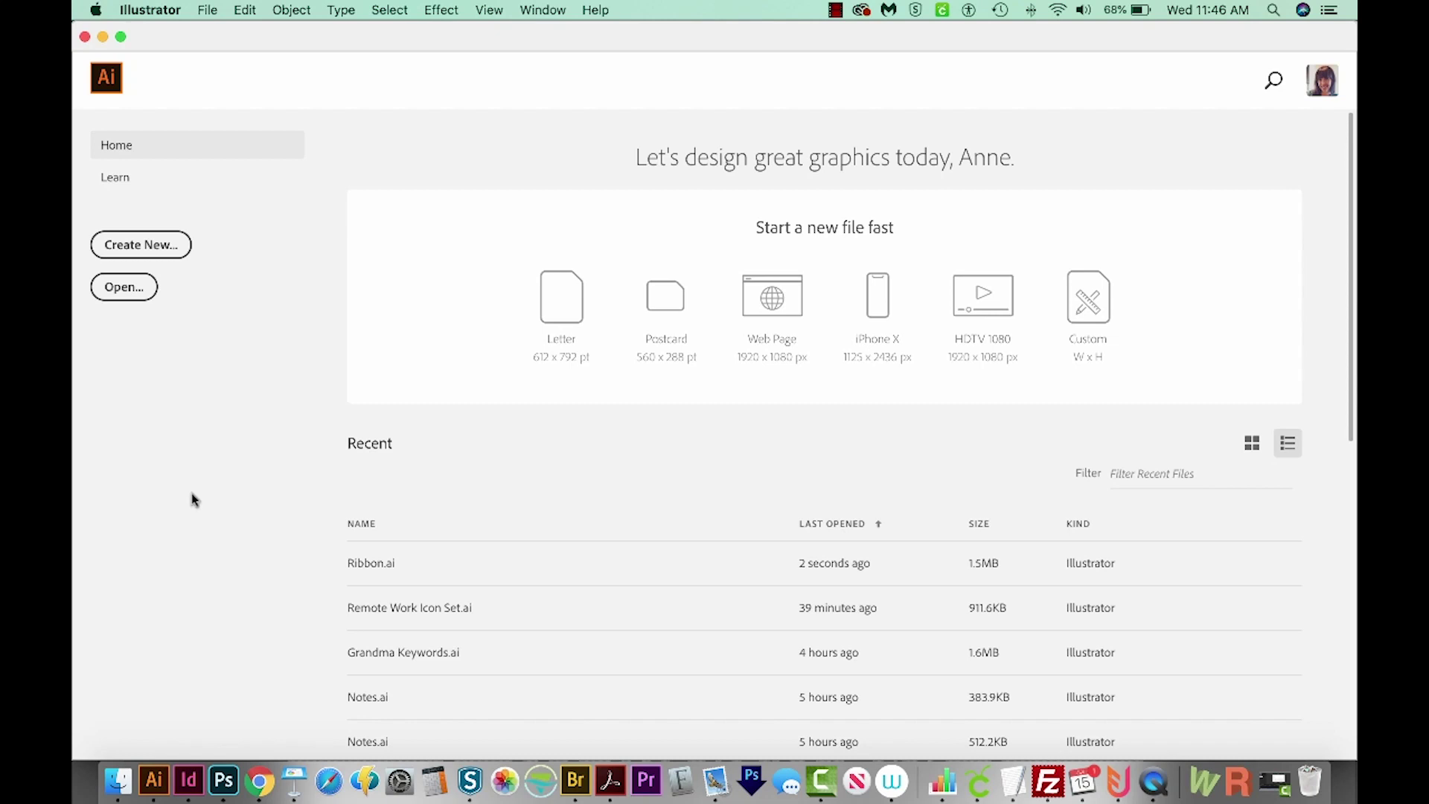
# From the Home screen, open the New Document dialog with the Letter 612 × 792 pt preset.
pyautogui.click(121, 249)
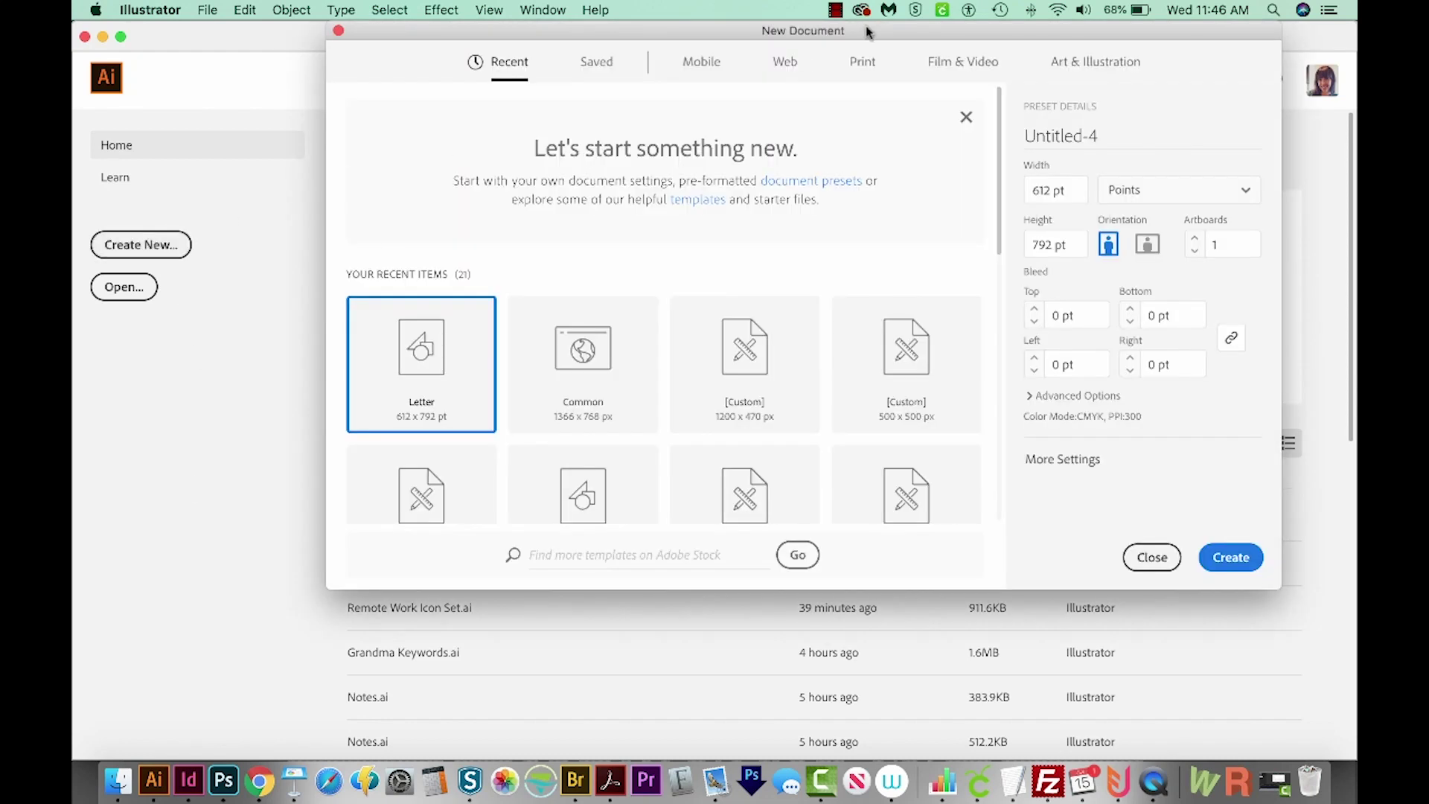
# Create a blank Letter-size 612 × 792 pt document from the Print presets.
pyautogui.click(865, 65)
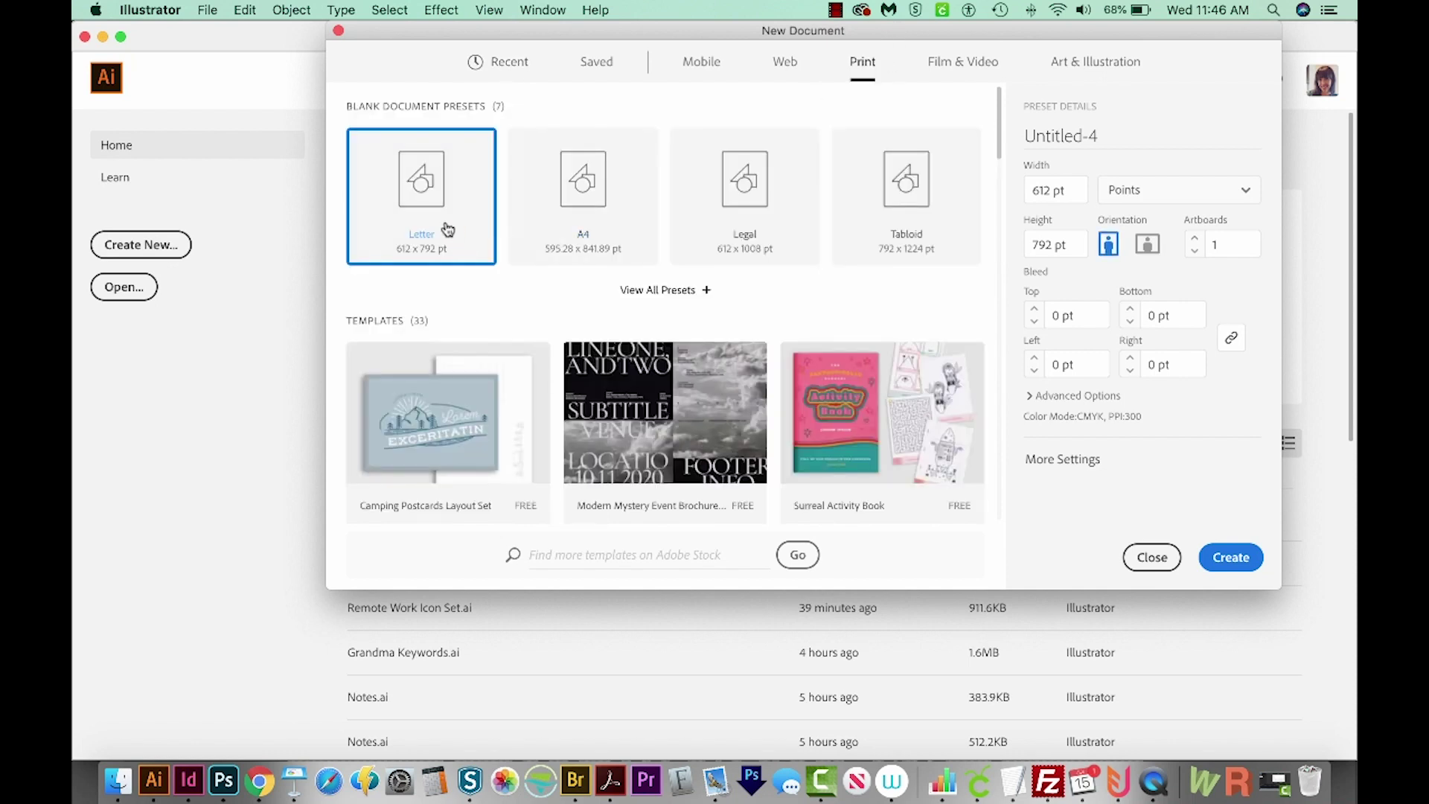
pyautogui.click(1242, 564)
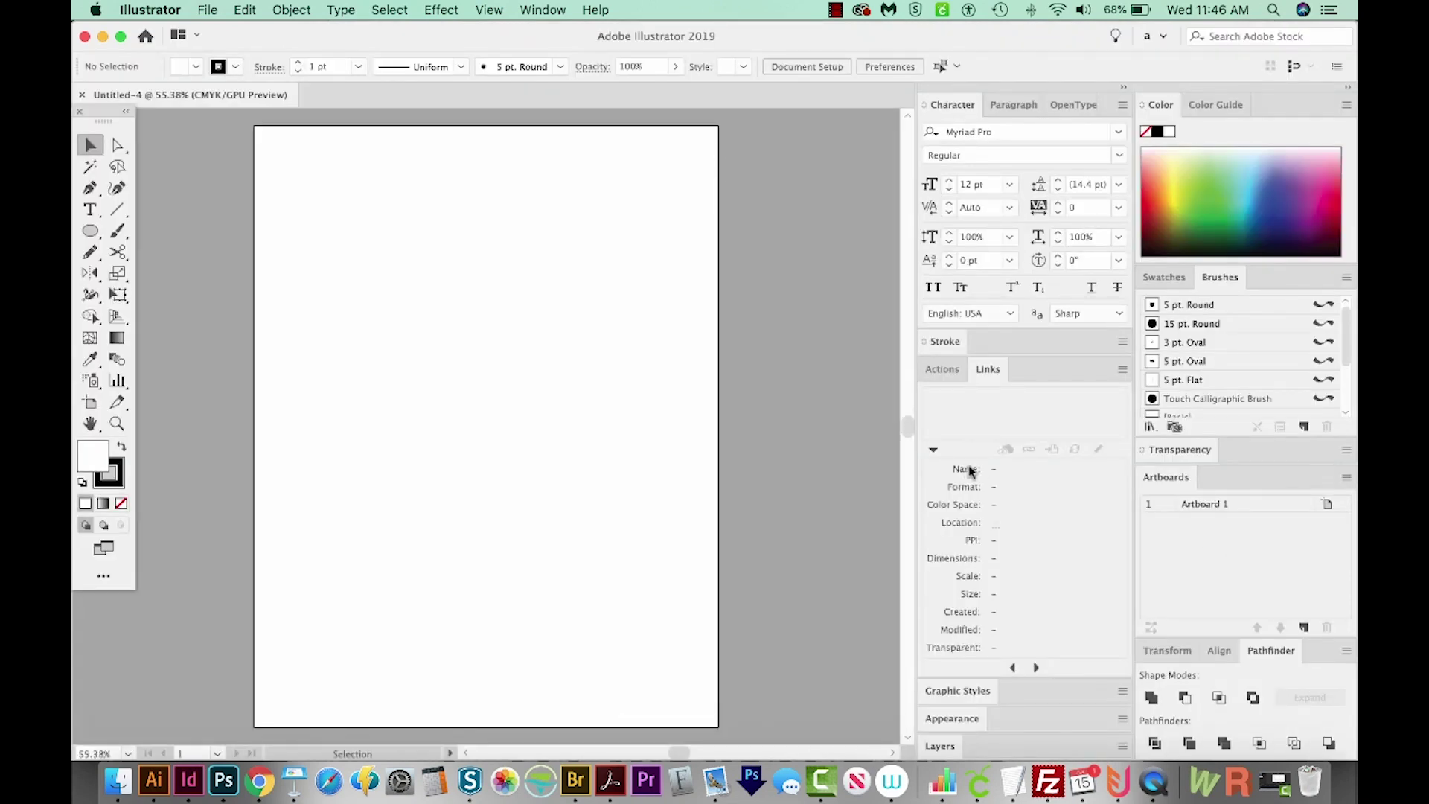
# Type the word 'Dragons' as a text object on the artboard.
pyautogui.press('space')
pyautogui.moveTo(494, 376); pyautogui.dragTo(511, 388)
pyautogui.press('t')
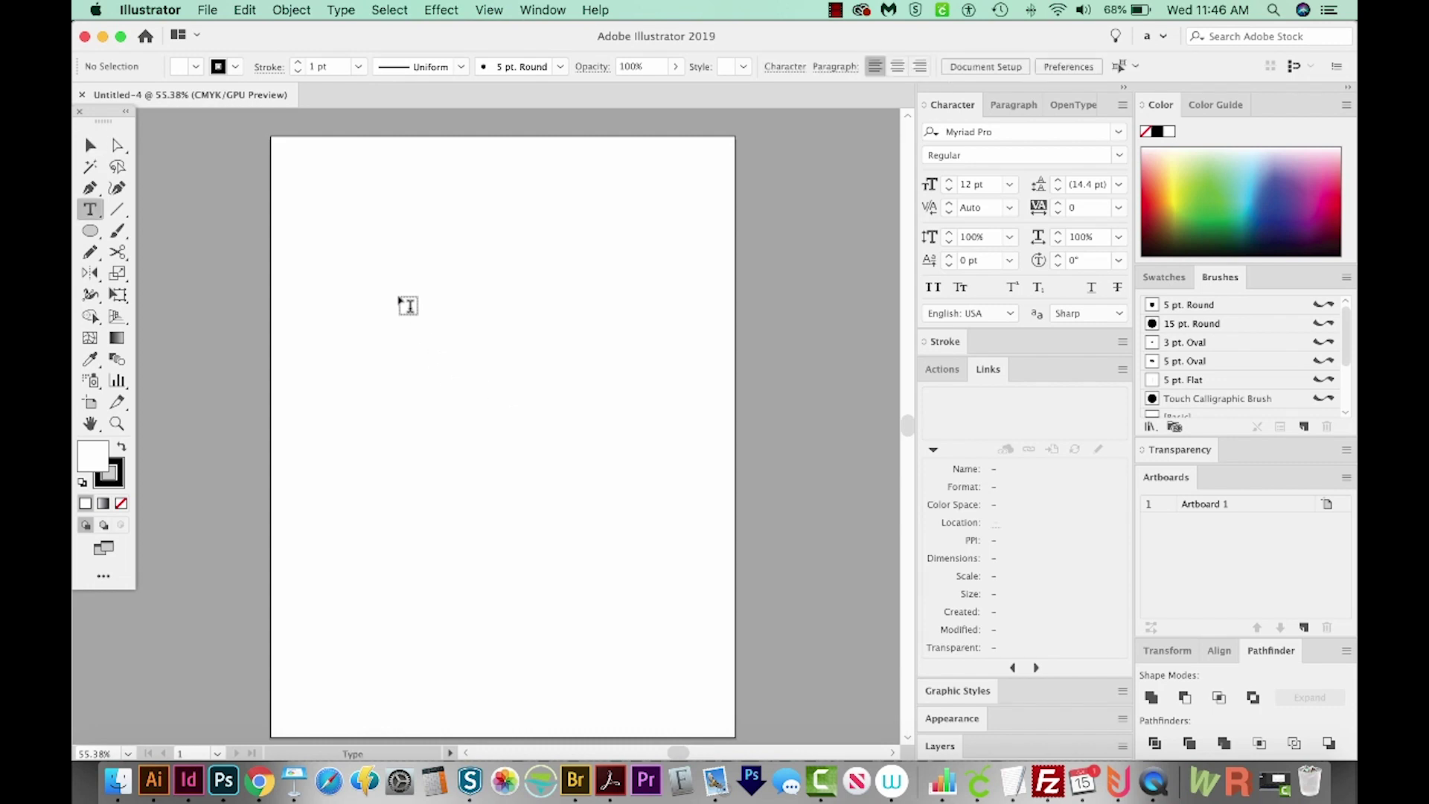
pyautogui.click(411, 297)
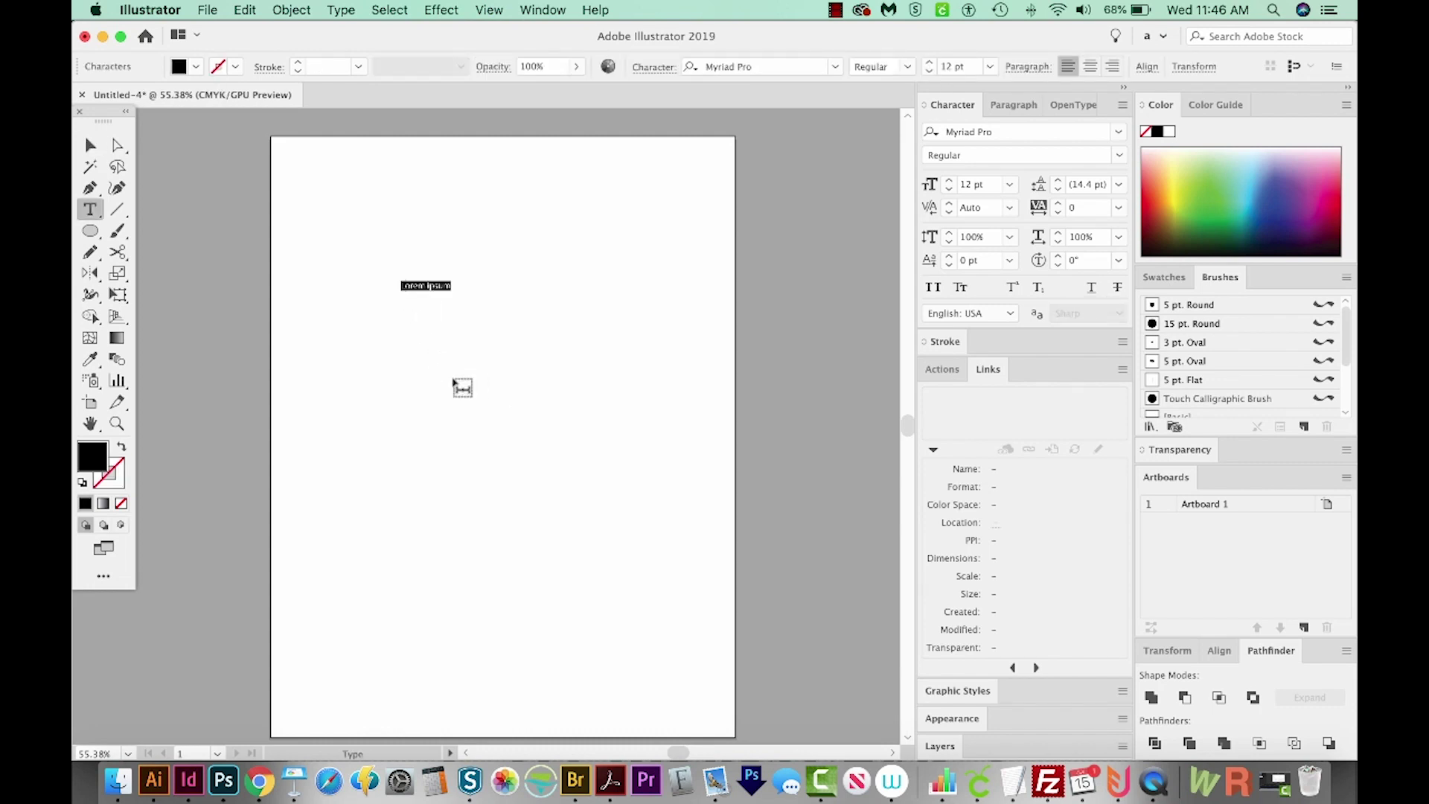
pyautogui.write('Dragons')
pyautogui.press('Escape')
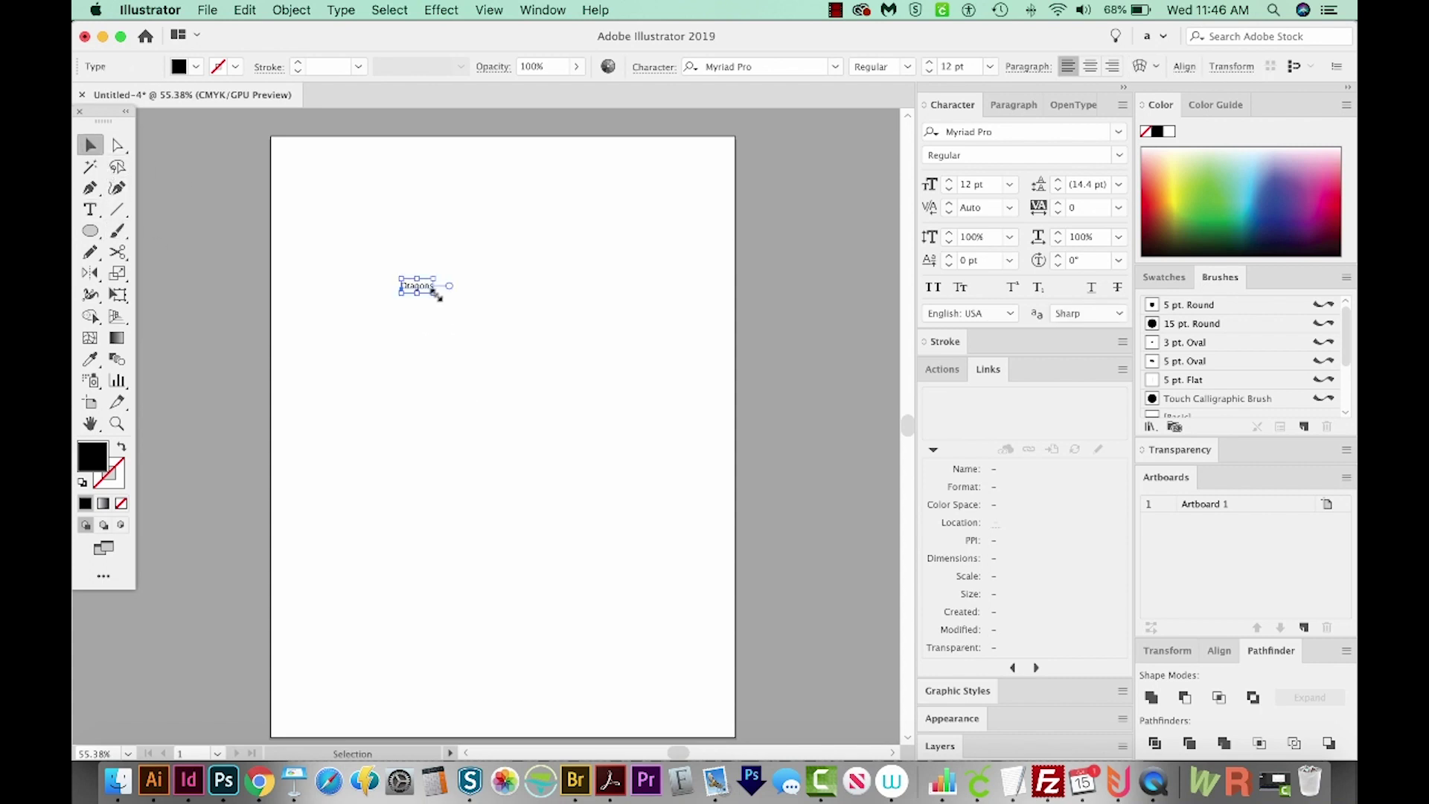
# Enlarge the Dragons text to about 116 pt and move it up and left.
pyautogui.moveTo(438, 295); pyautogui.dragTo(712, 457)
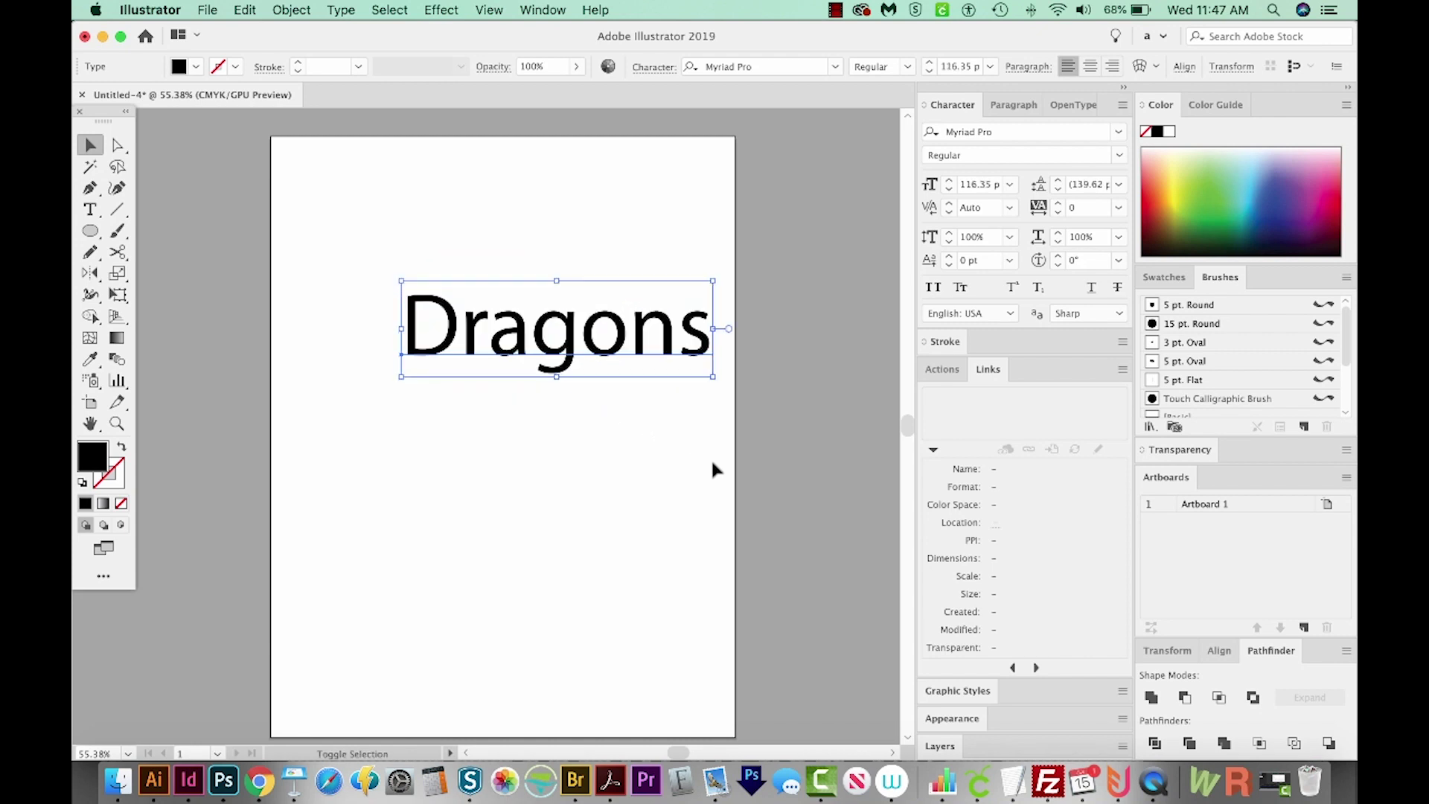
pyautogui.moveTo(563, 345); pyautogui.dragTo(503, 305)
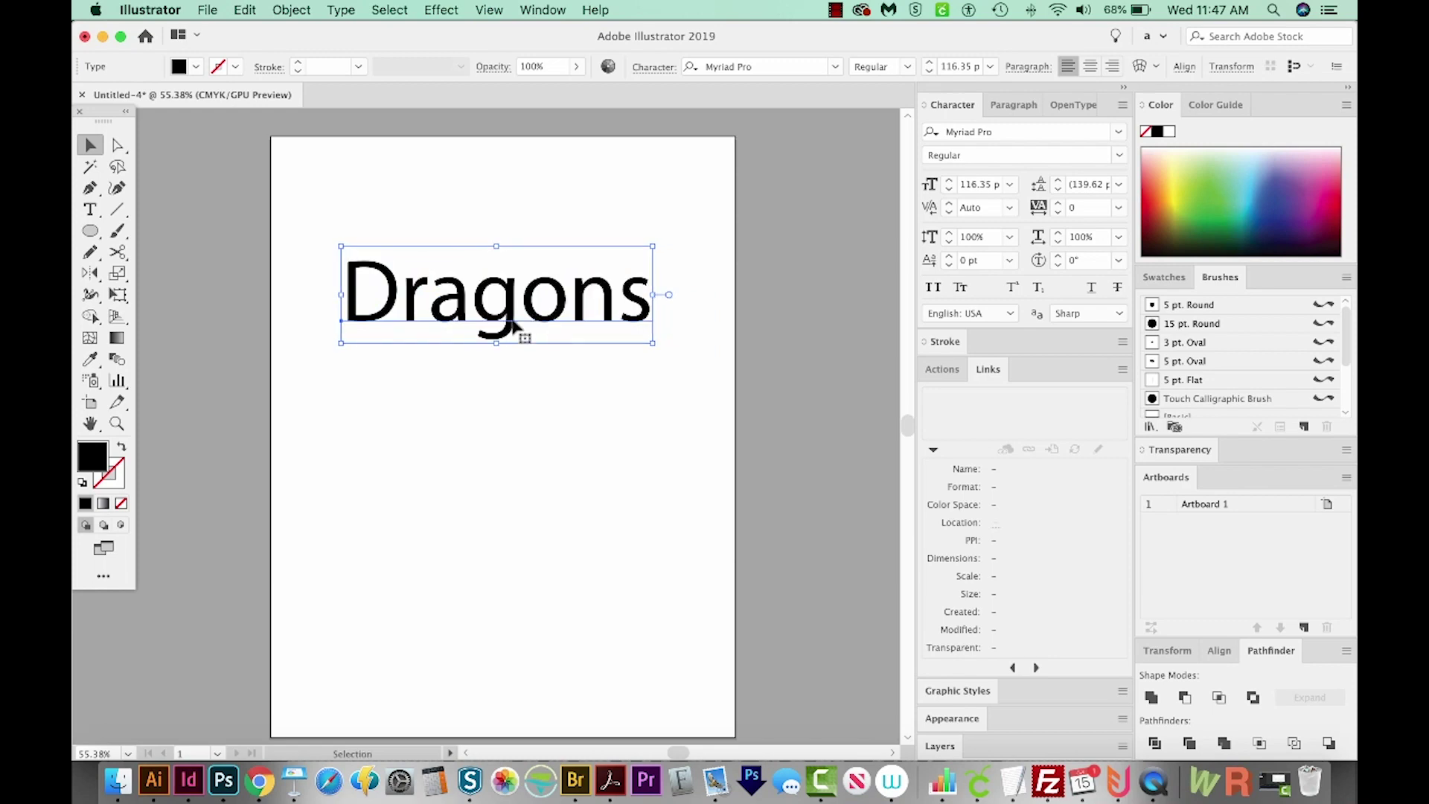
pyautogui.hscroll(1, 476, 328)
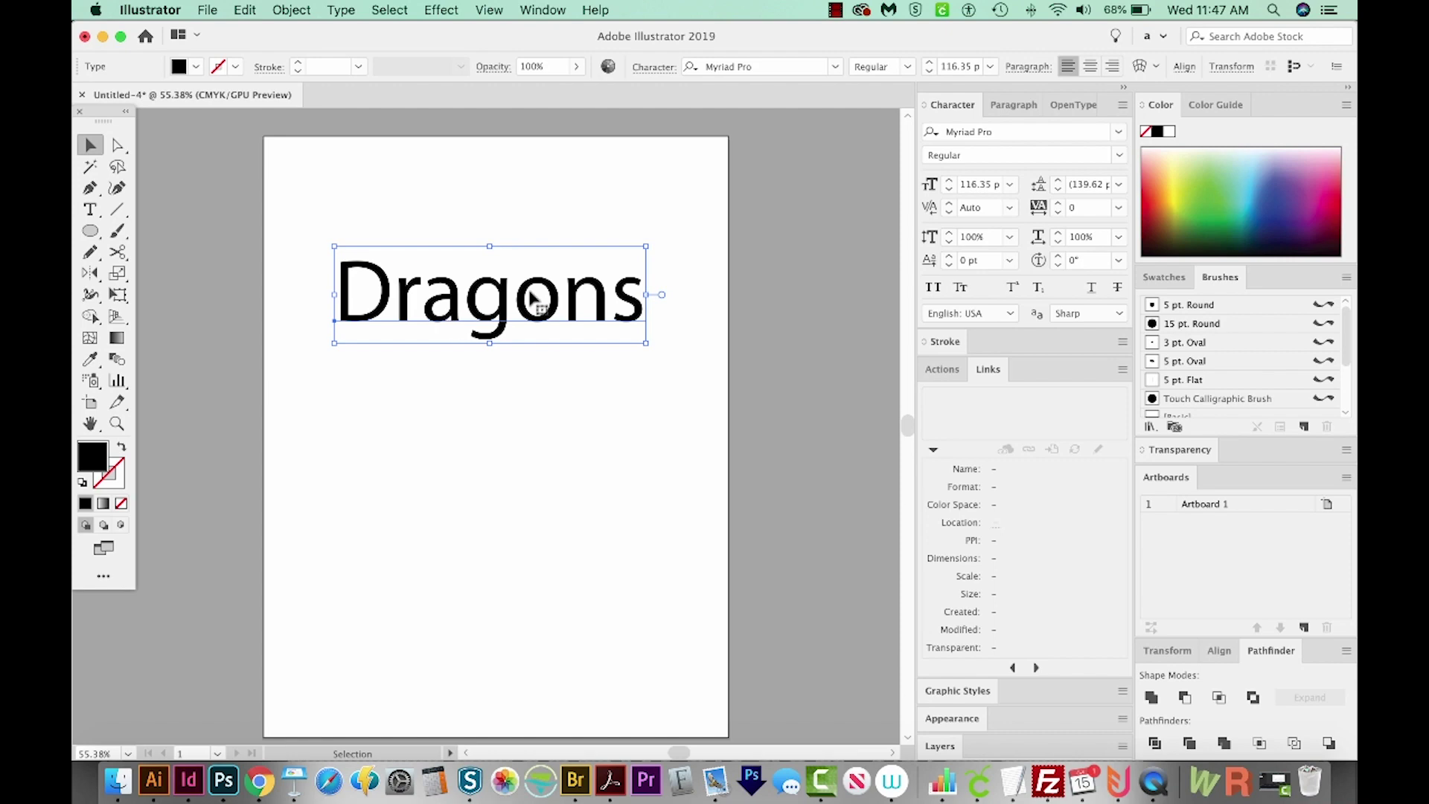
pyautogui.click(1002, 131)
# Change the Dragons font to Brush Script Std Medium, now about 127.39 pt.
pyautogui.write('brush')
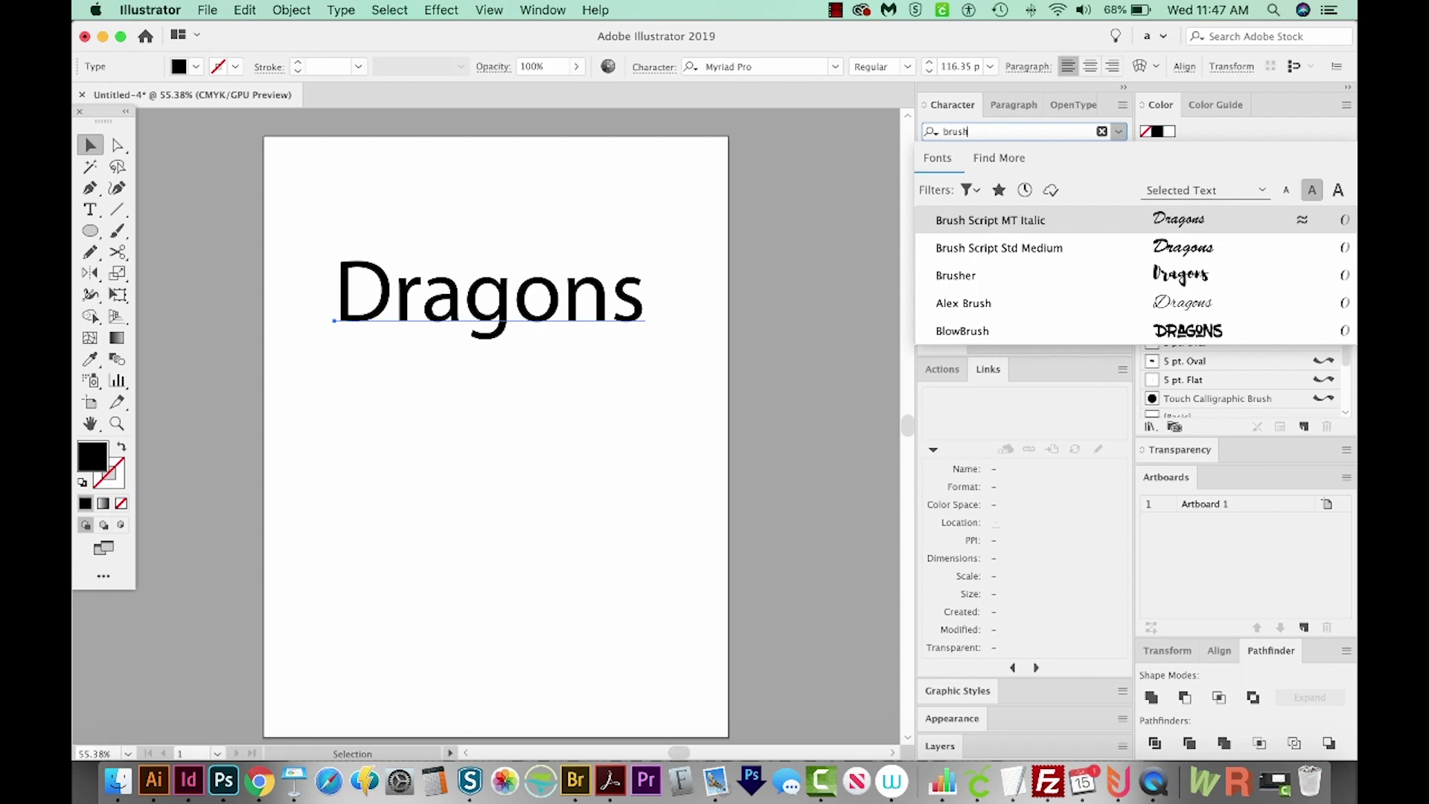
pyautogui.click(1057, 246)
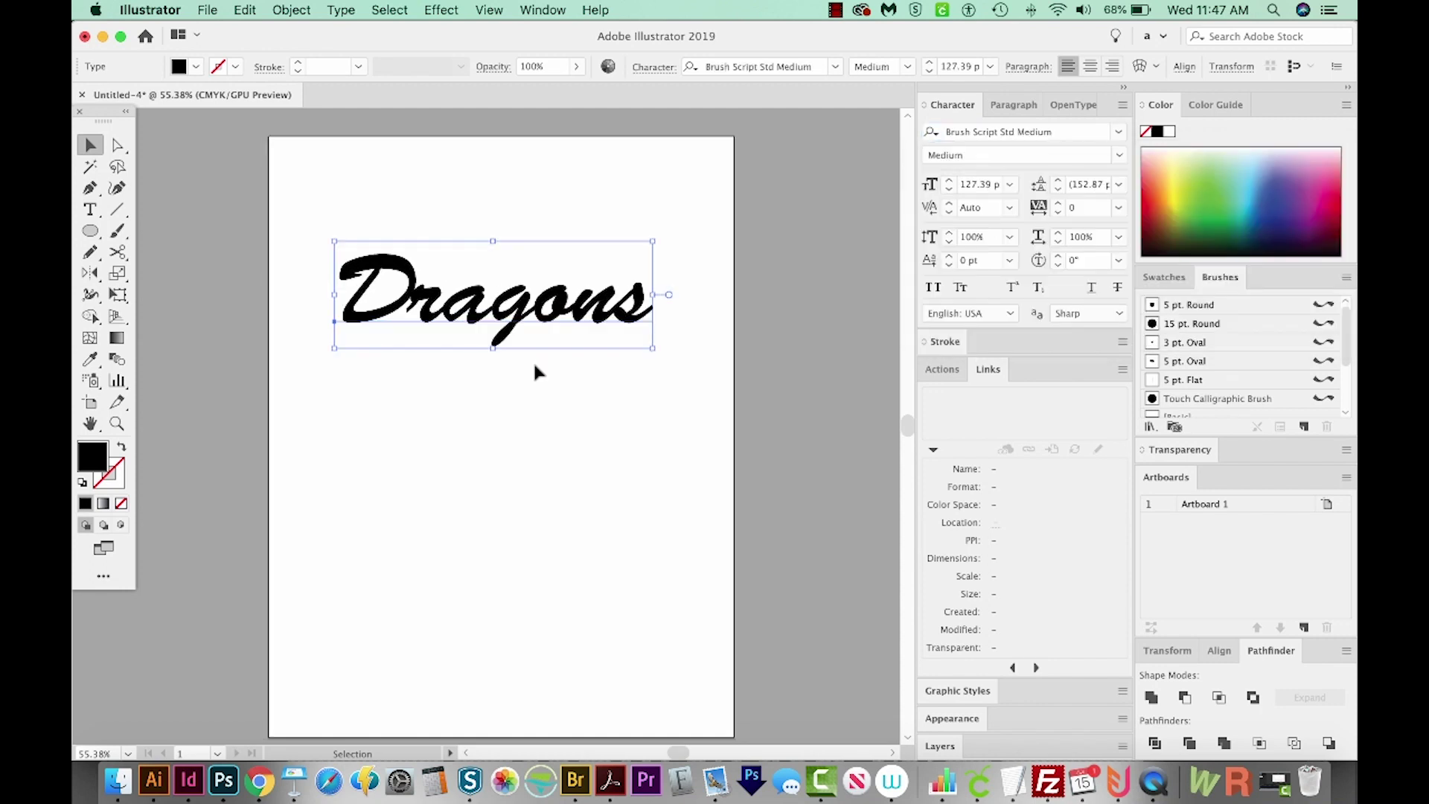
pyautogui.press('n')
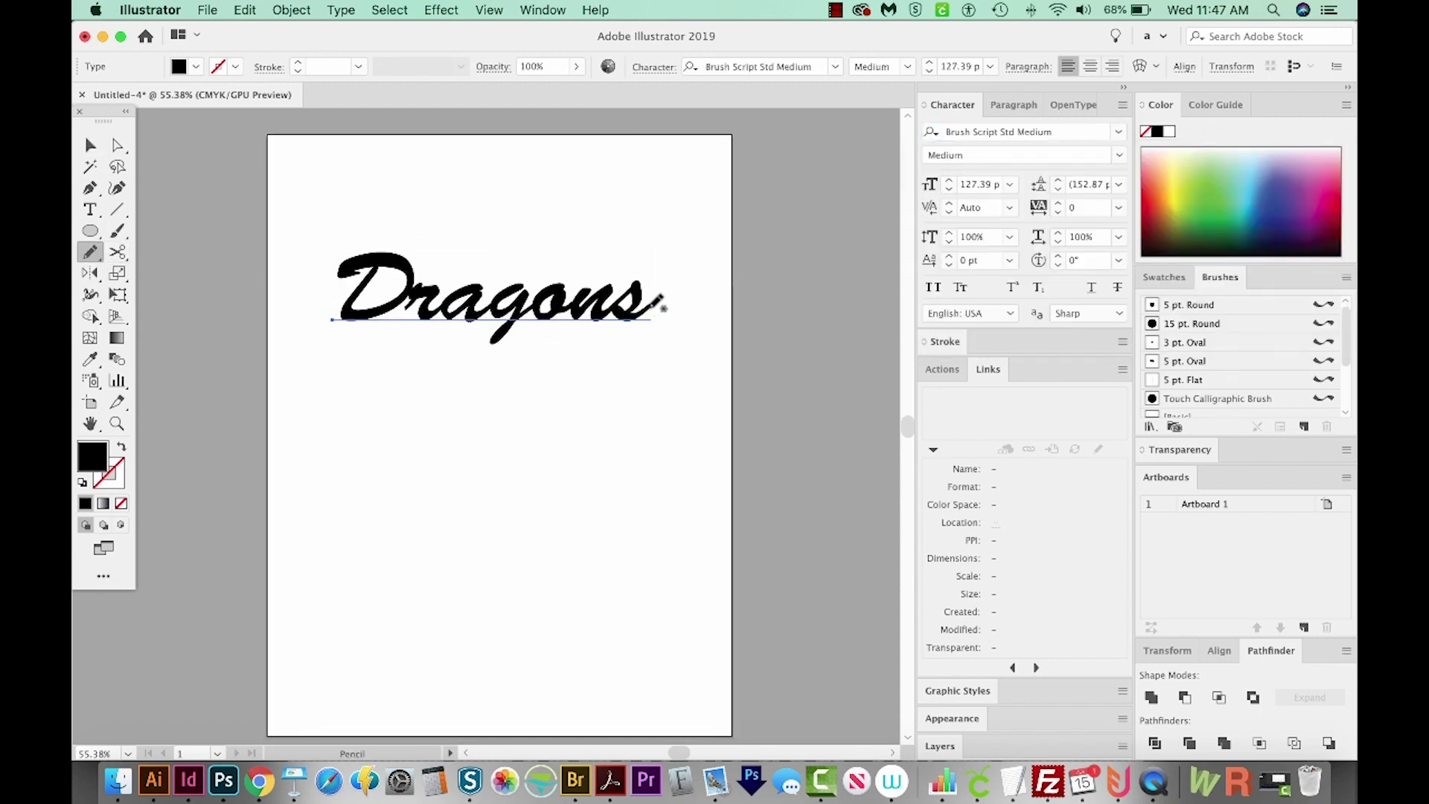
# Pencil a swash from the final s curving under Dragons, black stroke with no fill.
pyautogui.moveTo(653, 306)
pyautogui.mouseDown()
pyautogui.moveTo(674, 313)
pyautogui.moveTo(652, 344)
pyautogui.moveTo(391, 346)
pyautogui.moveTo(364, 364)
pyautogui.mouseUp()
pyautogui.hscroll(-2, 362, 364)
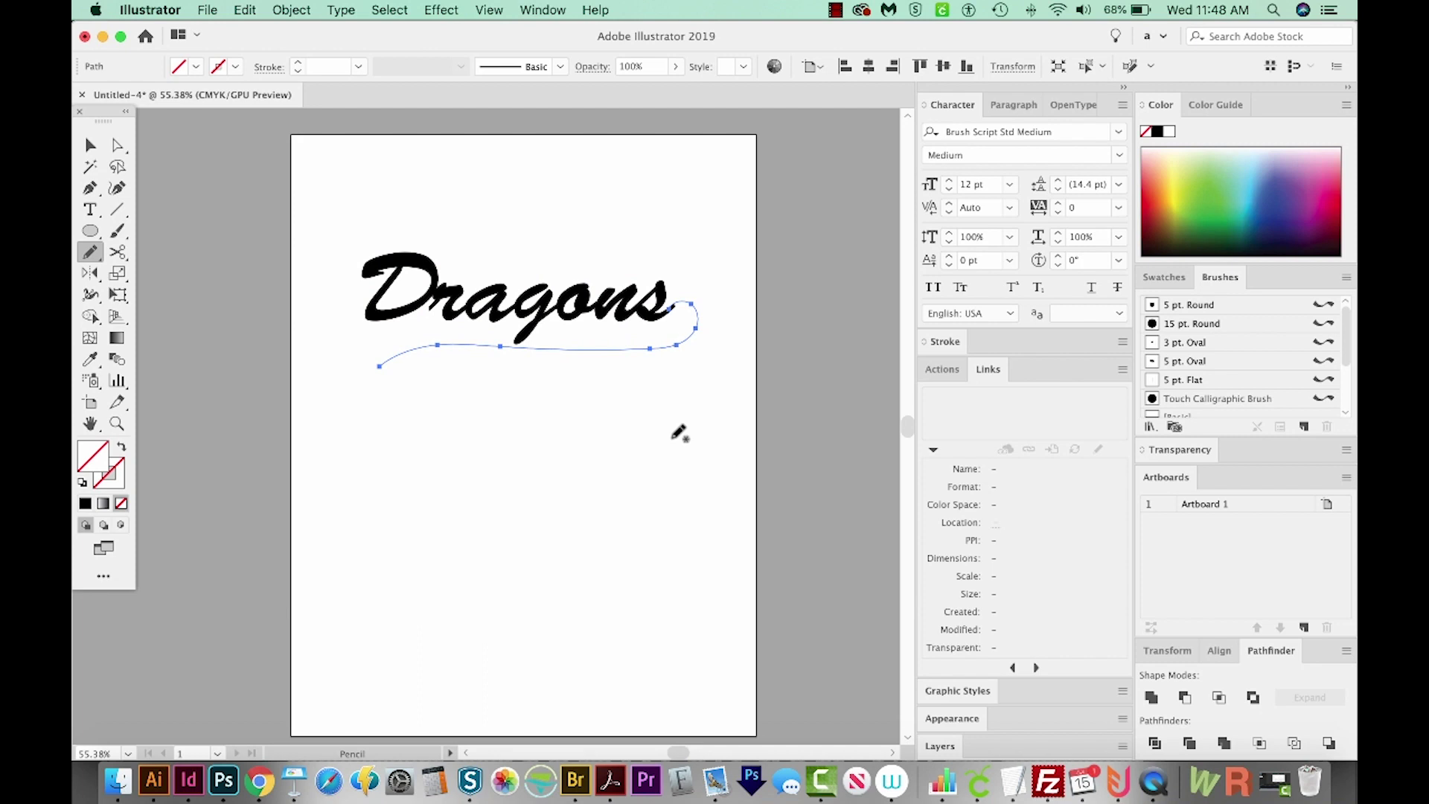
pyautogui.press('d')
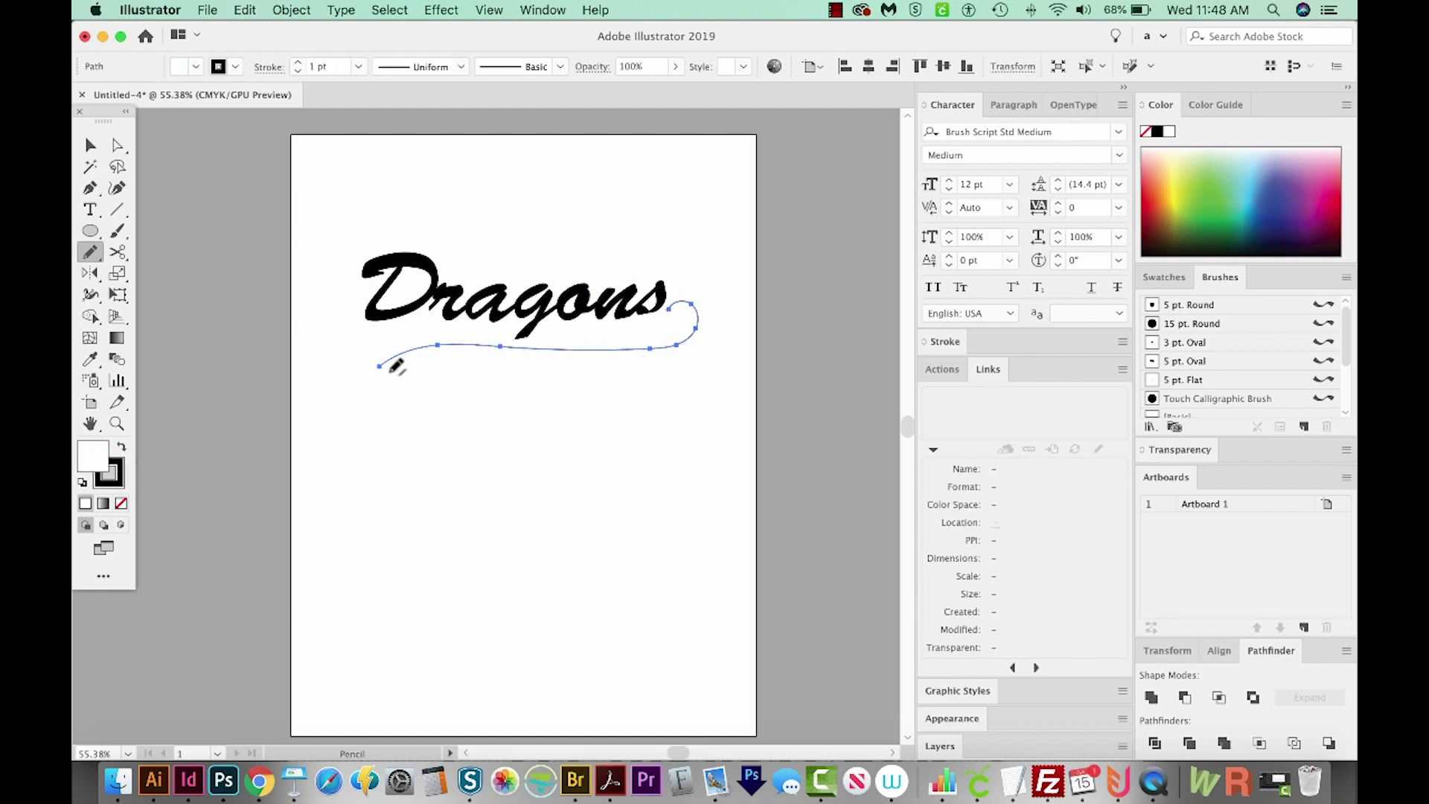
pyautogui.click(120, 505)
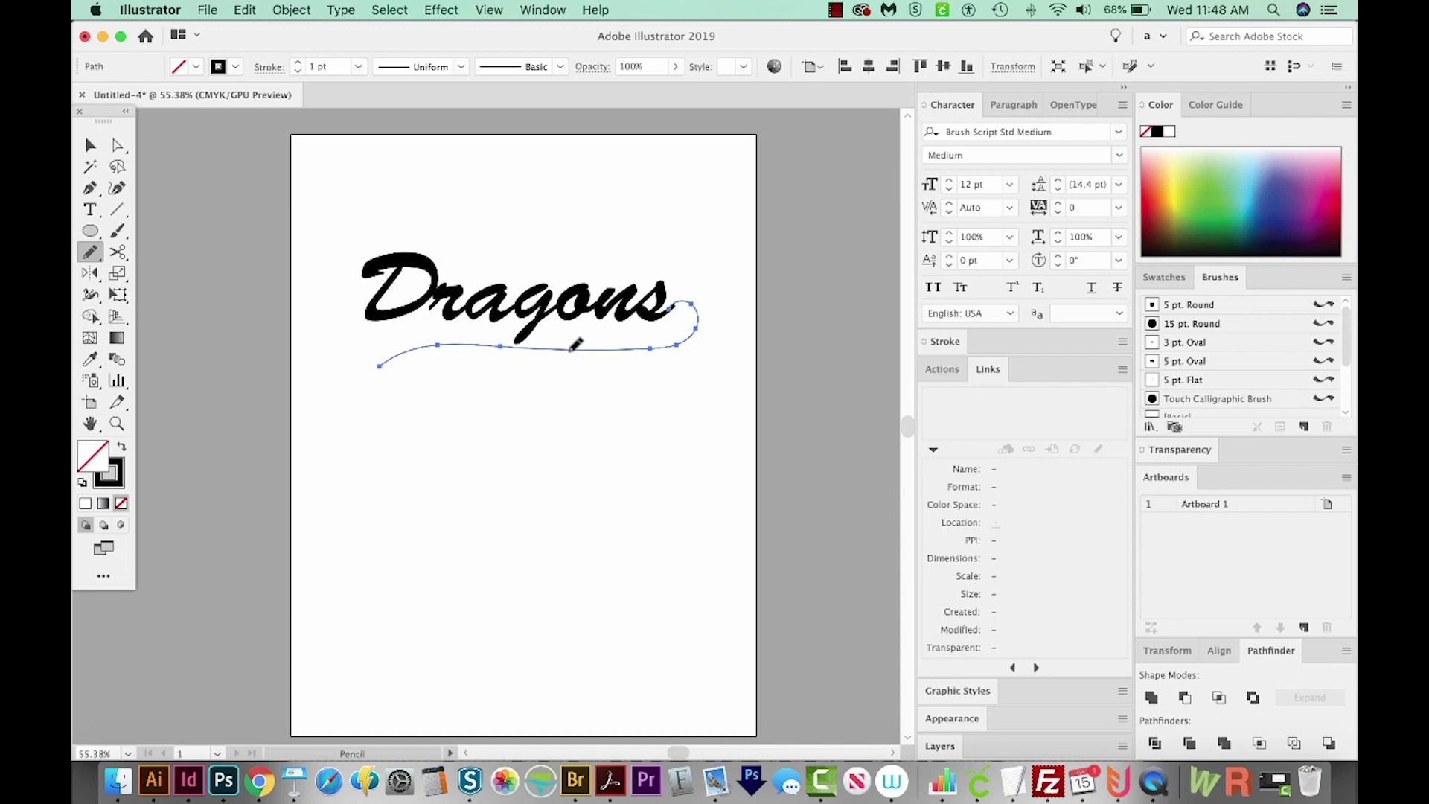
pyautogui.hotkey('shift', 'w')
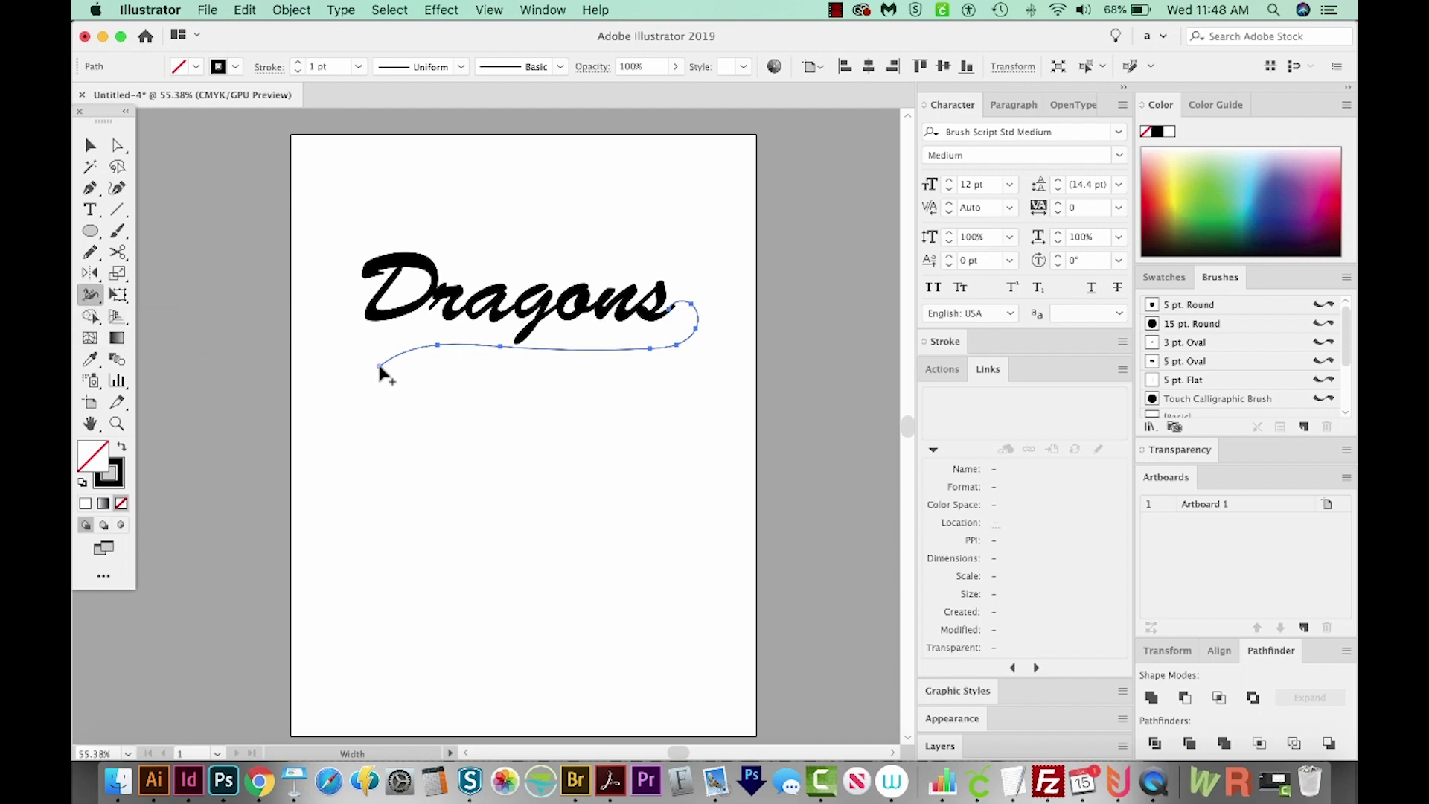
# Thicken the swash with the Width tool into a band tapering toward the hook, slimming its lower-left tip.
pyautogui.moveTo(380, 368); pyautogui.dragTo(392, 380)
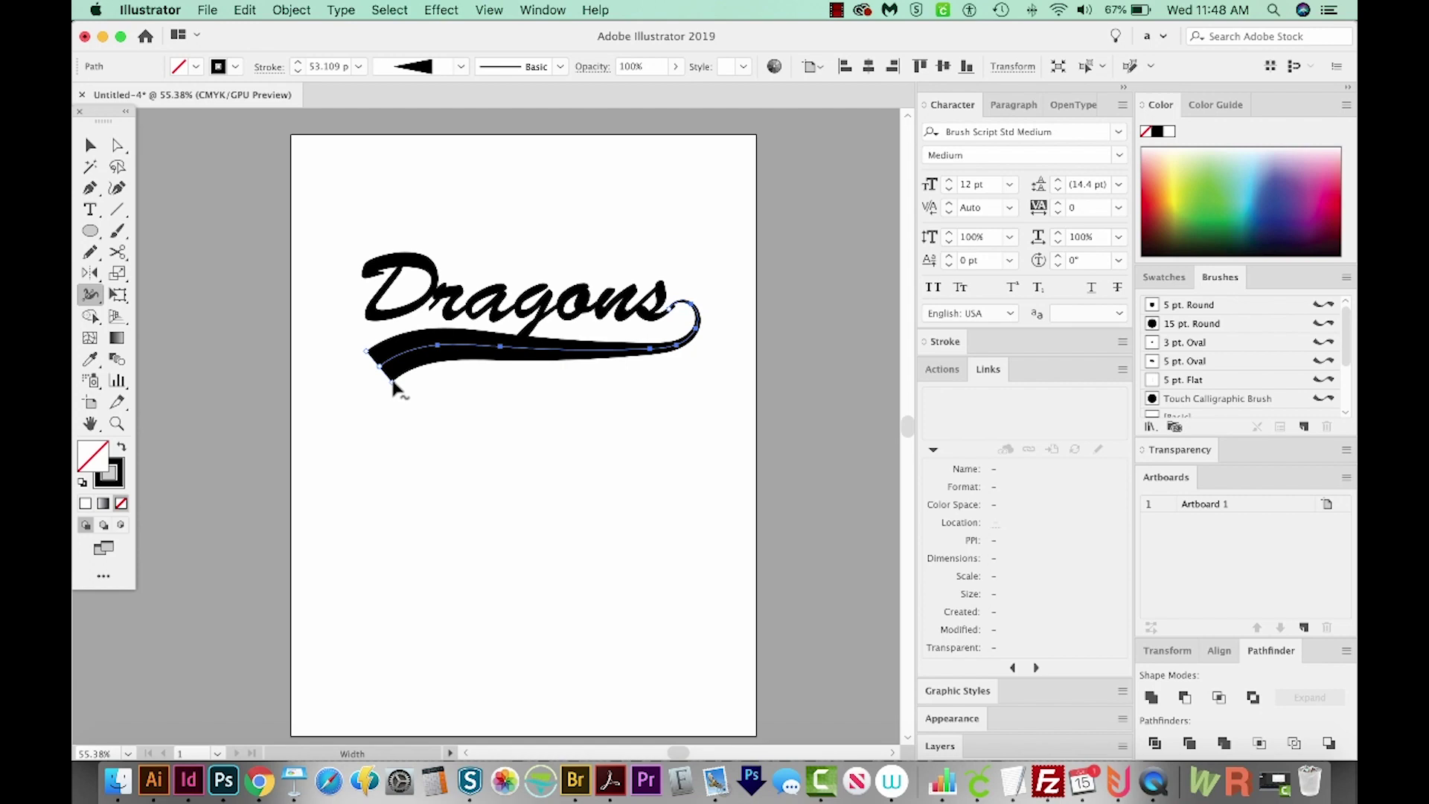
pyautogui.moveTo(393, 381); pyautogui.dragTo(392, 385)
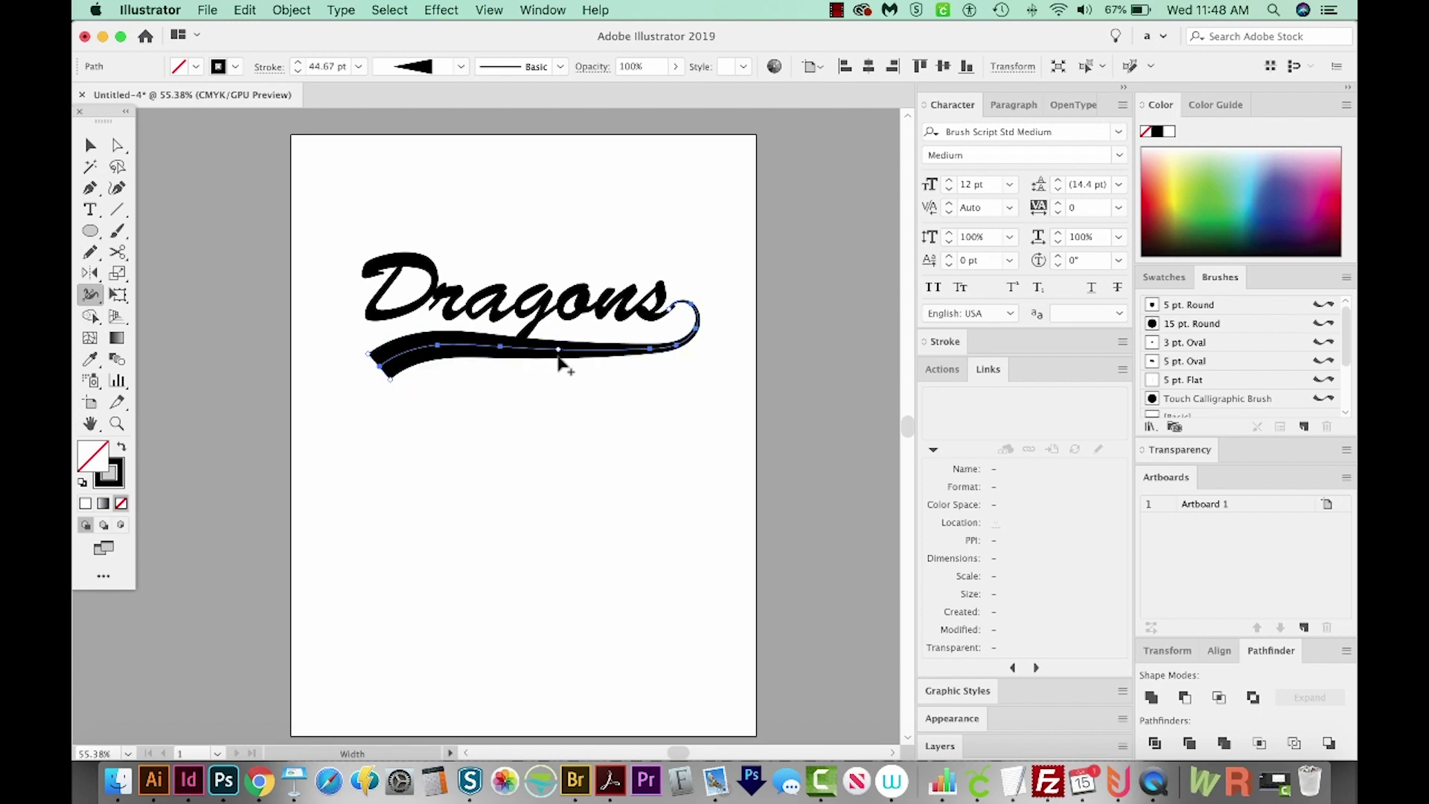
# Zoom in on the final s and taper the swoosh's hooked end to a fine point.
pyautogui.press('z')
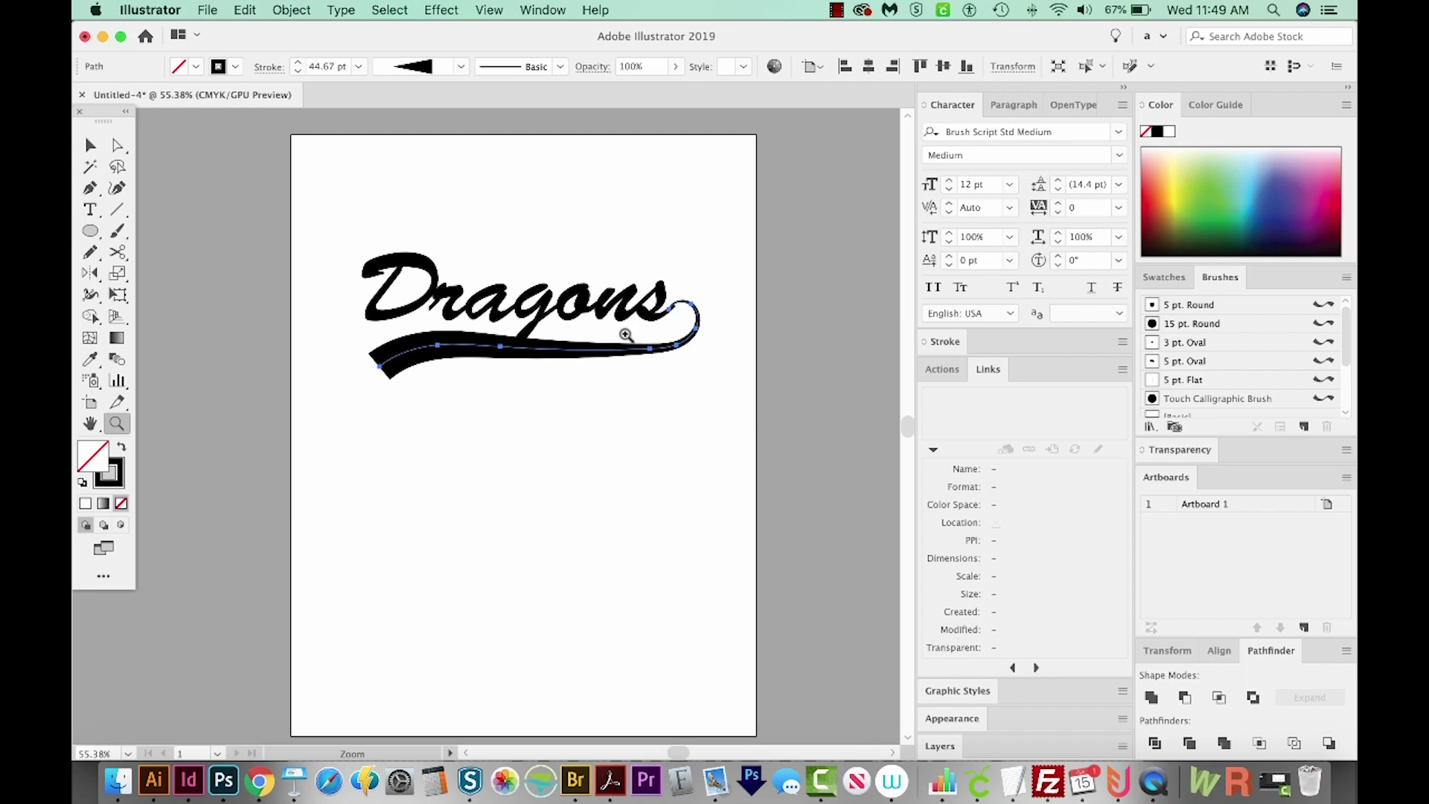
pyautogui.moveTo(641, 335); pyautogui.dragTo(719, 259)
pyautogui.moveTo(548, 641); pyautogui.dragTo(670, 516)
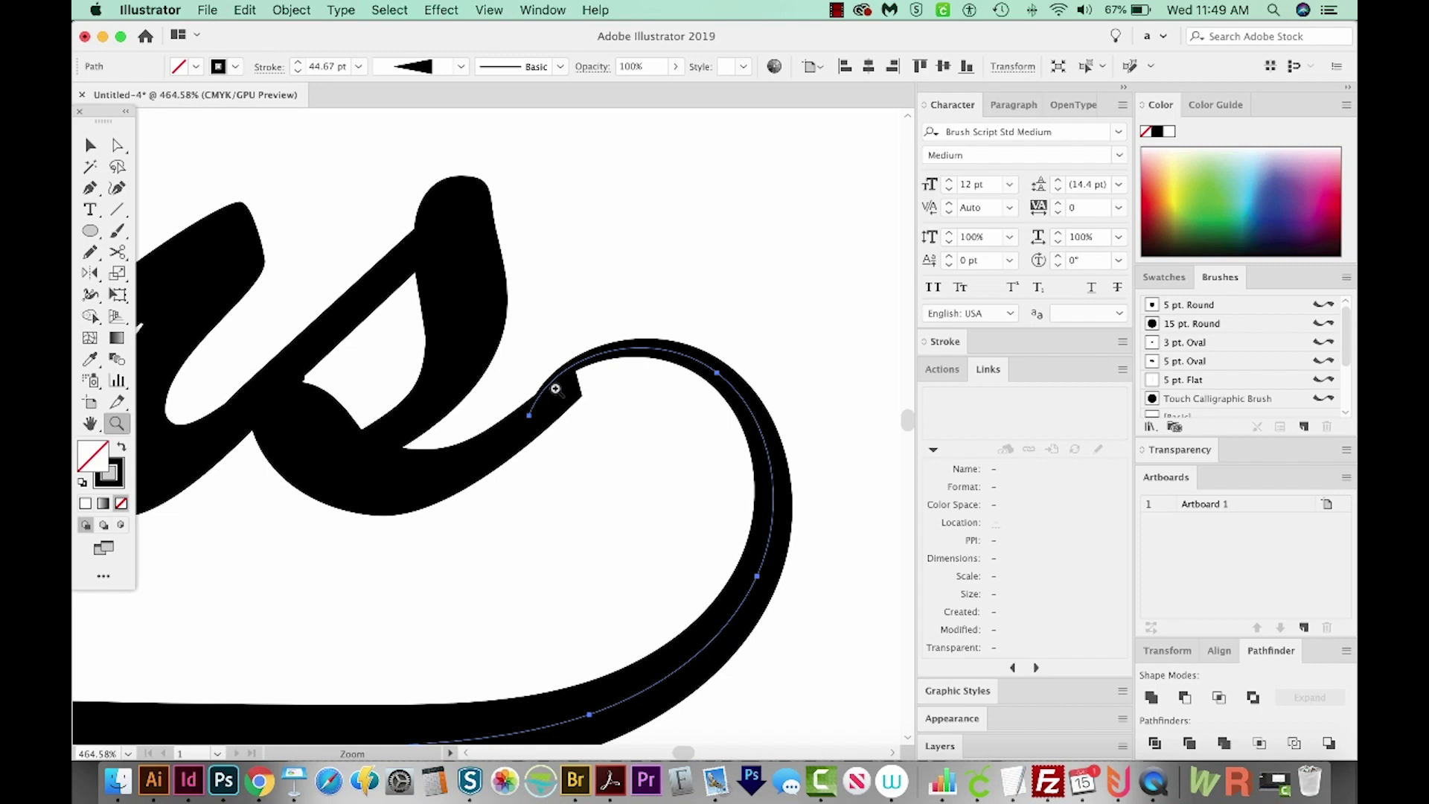
pyautogui.hotkey('shift', 'w')
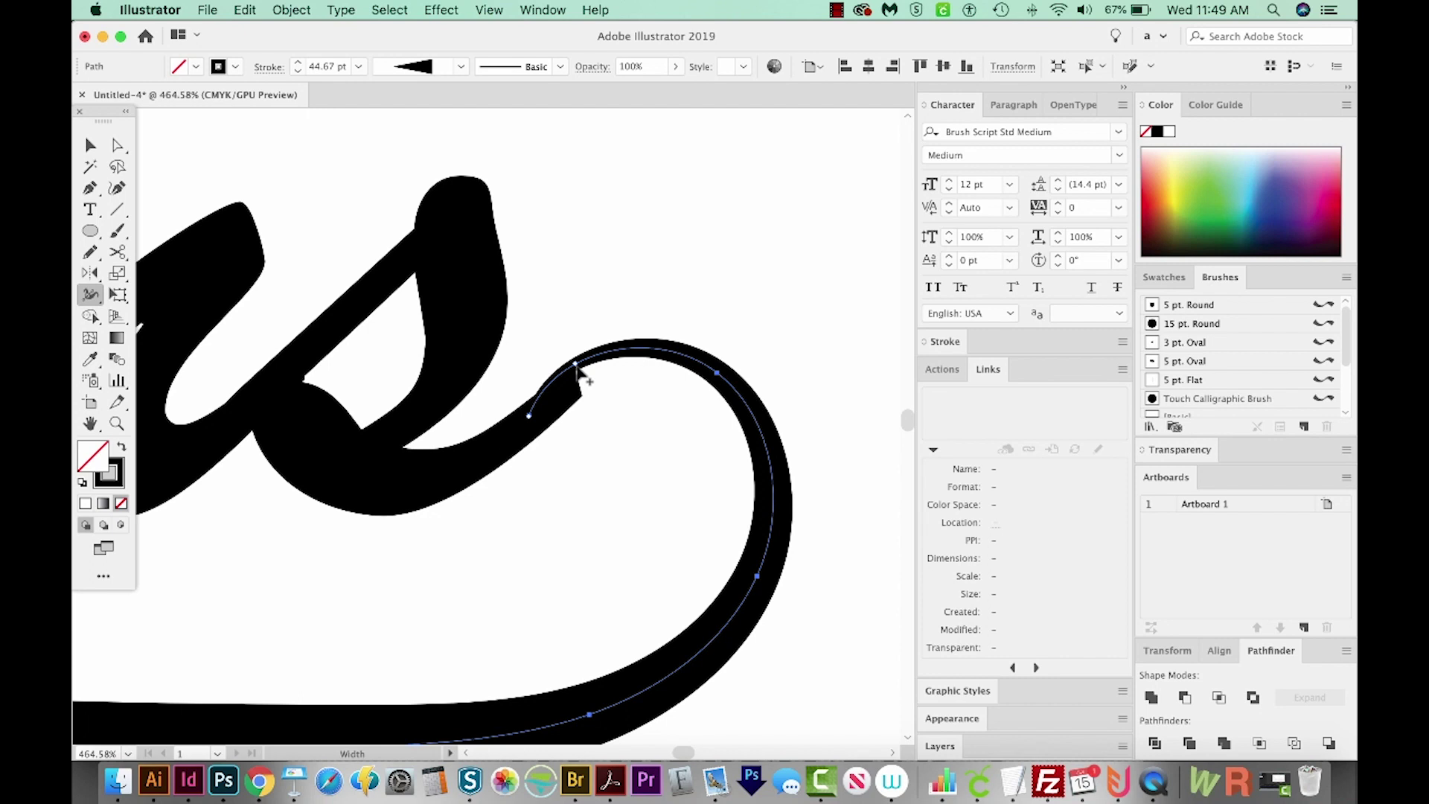
pyautogui.moveTo(578, 367); pyautogui.dragTo(579, 408)
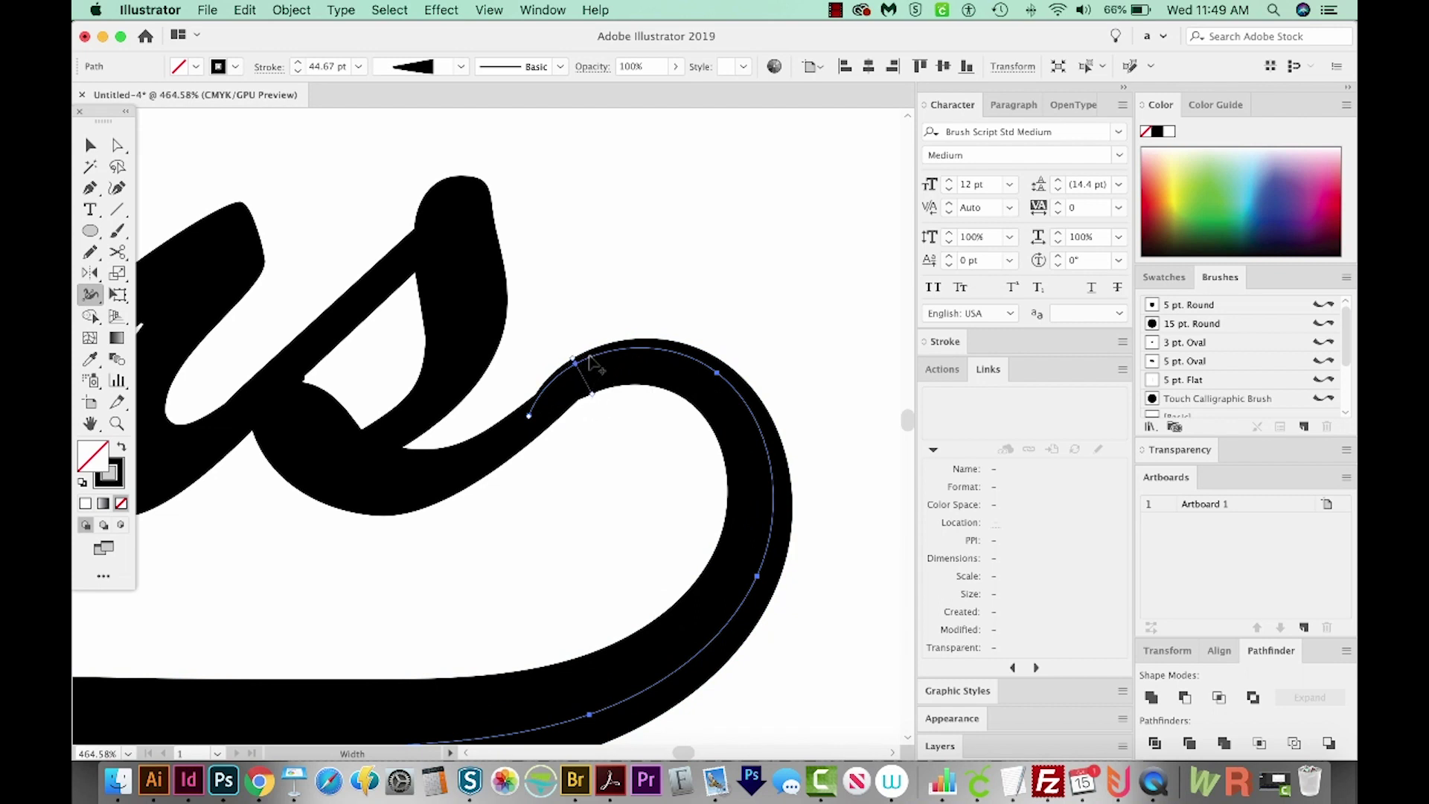
# Return to actual size and check the swash path in Outline view, then back to Preview.
pyautogui.press('super+1')
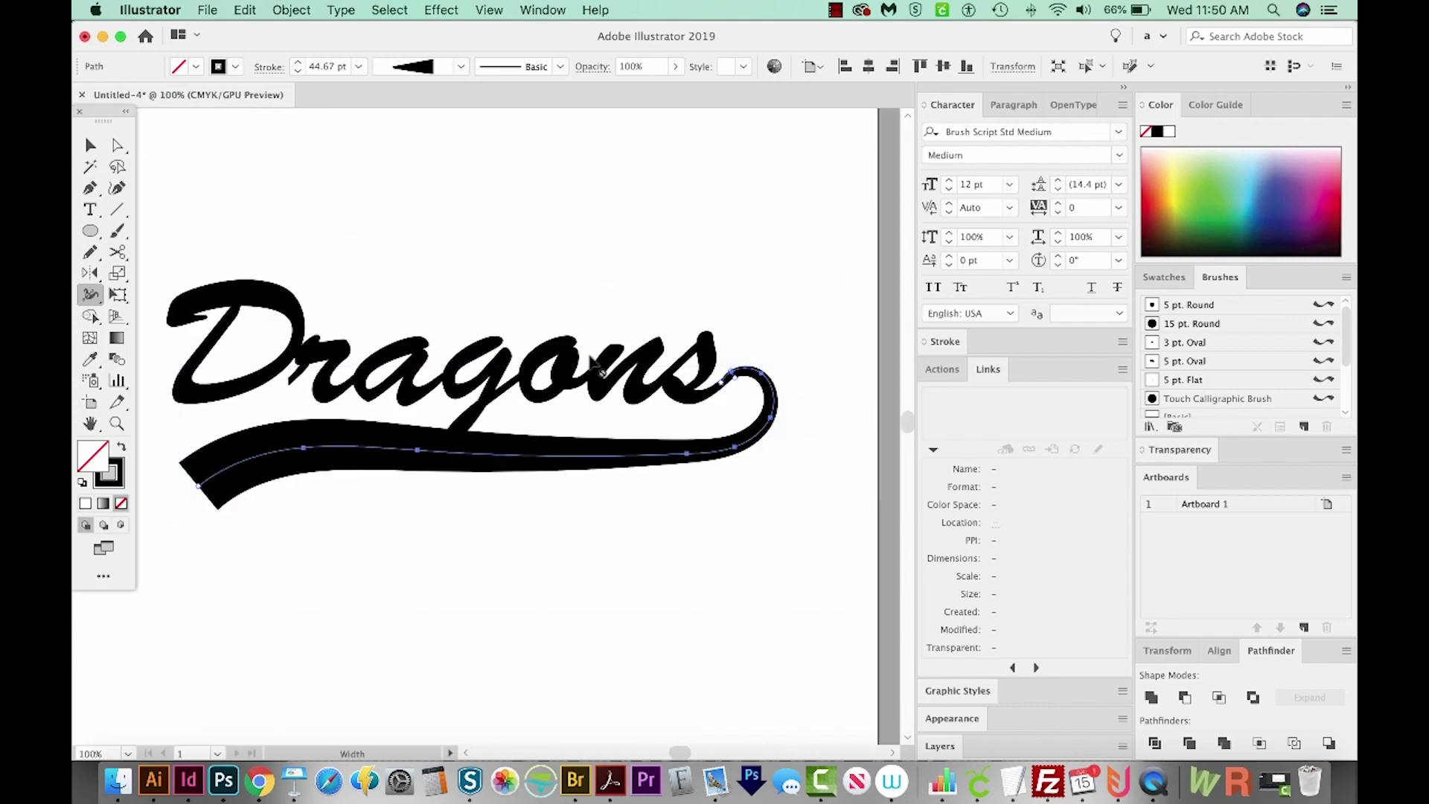
pyautogui.hscroll(-2, 744, 402)
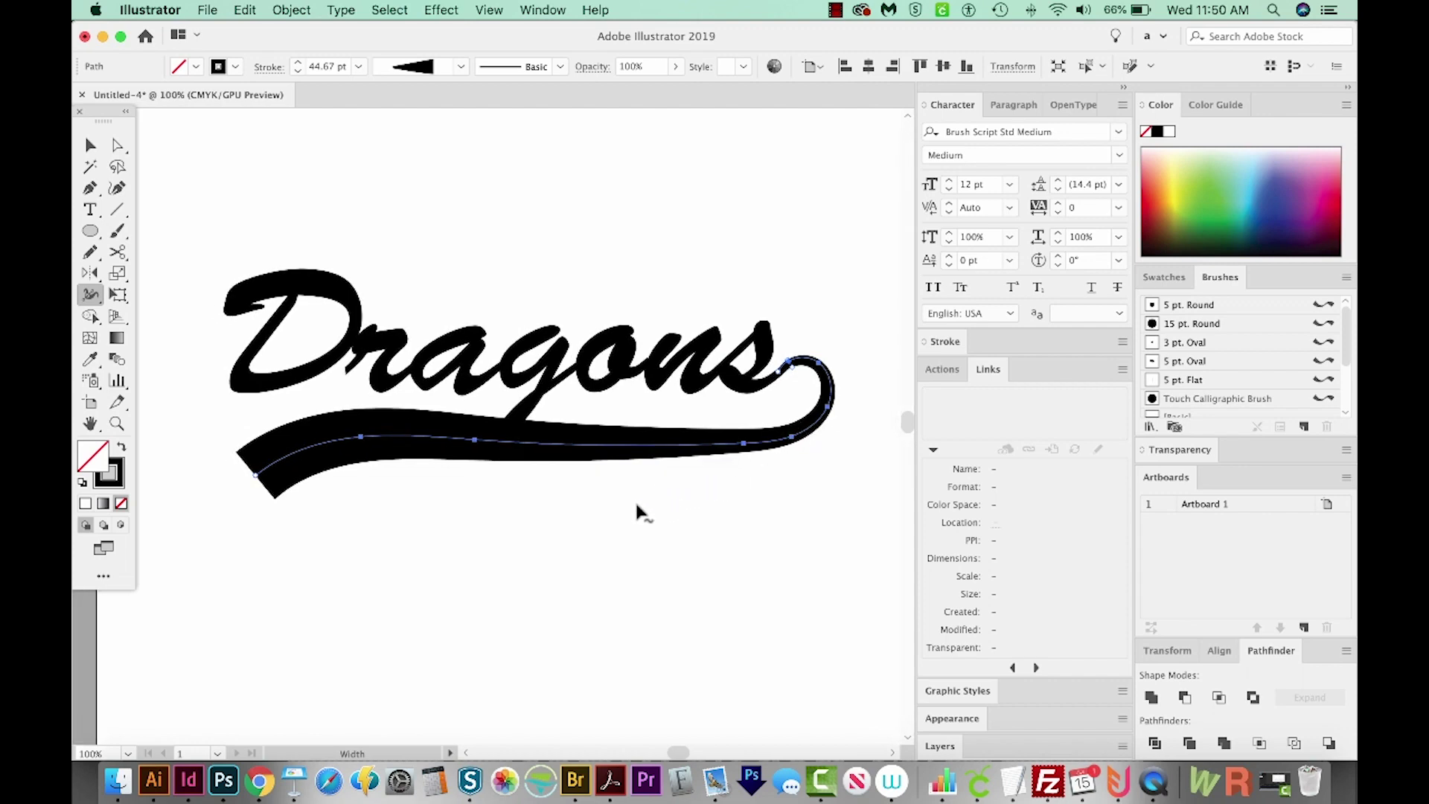
pyautogui.press('super+y')
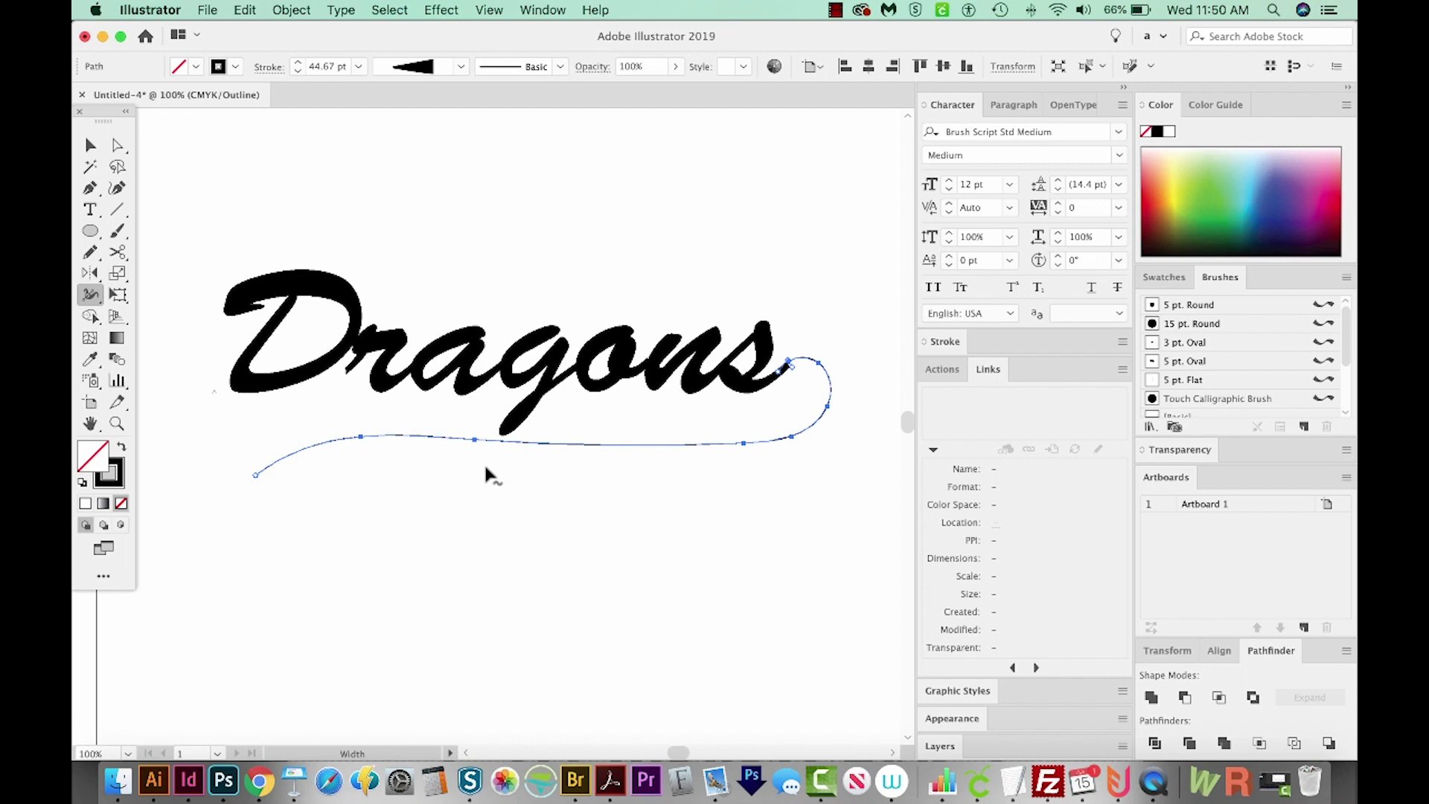
pyautogui.press('super')
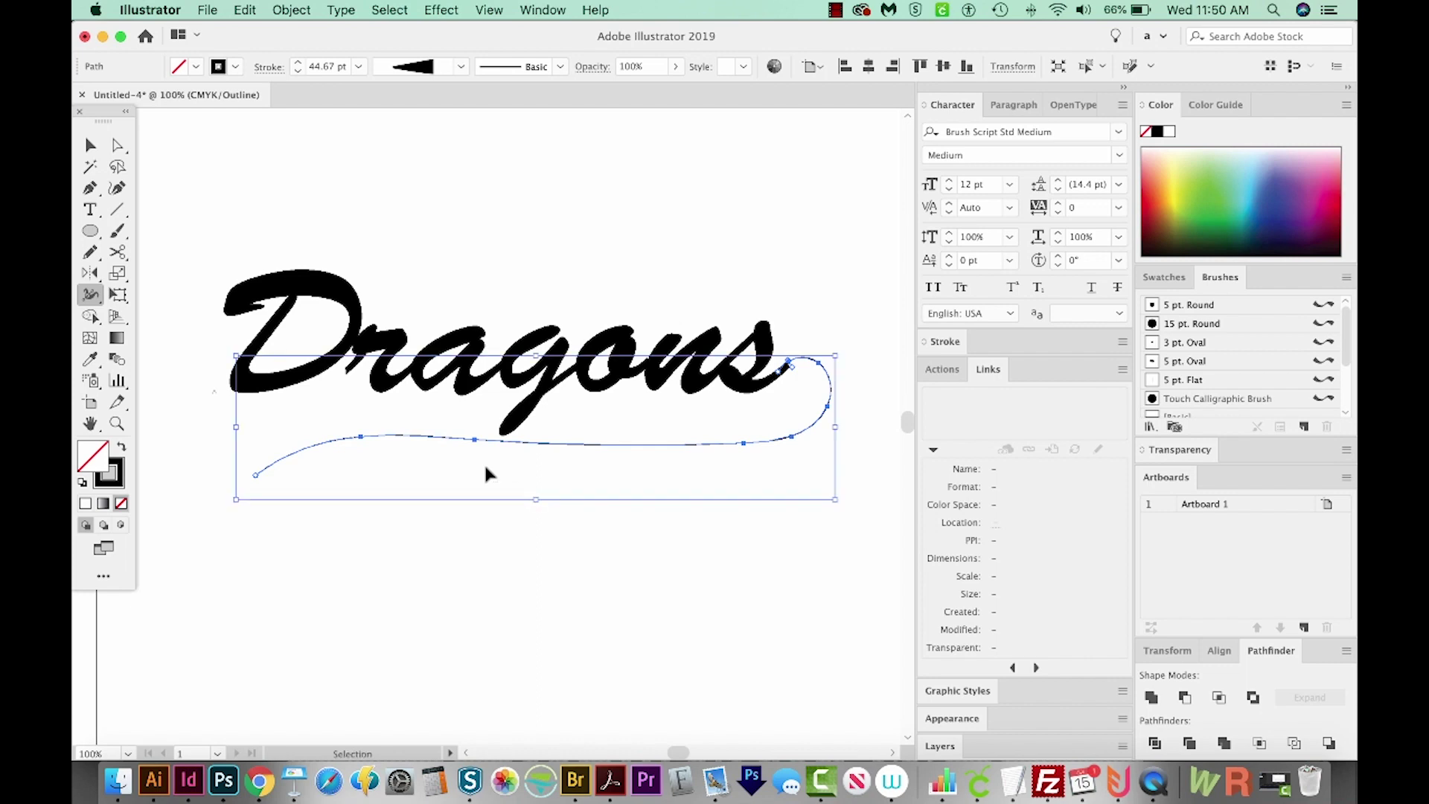
pyautogui.press('super+y')
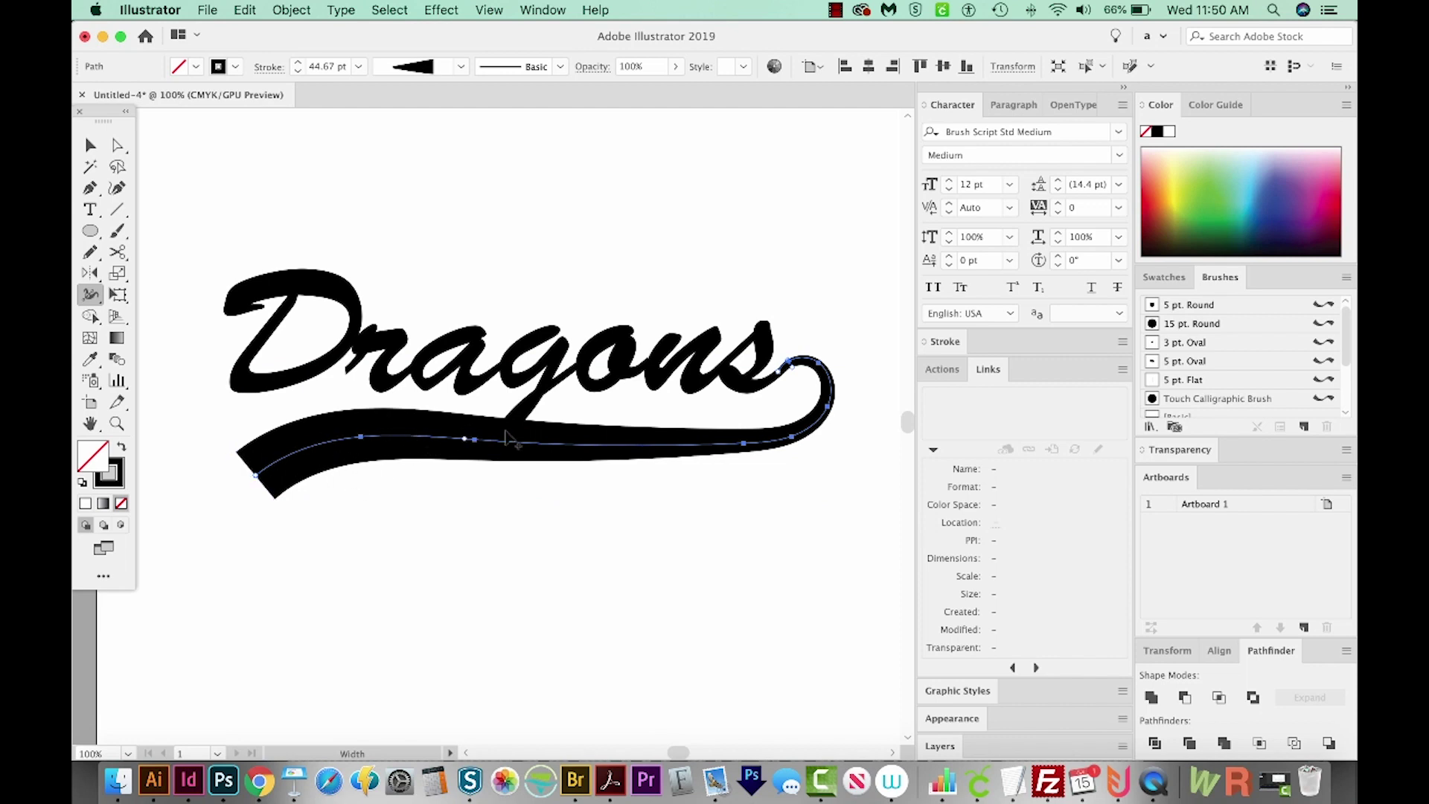
pyautogui.hscroll(-1, 773, 430)
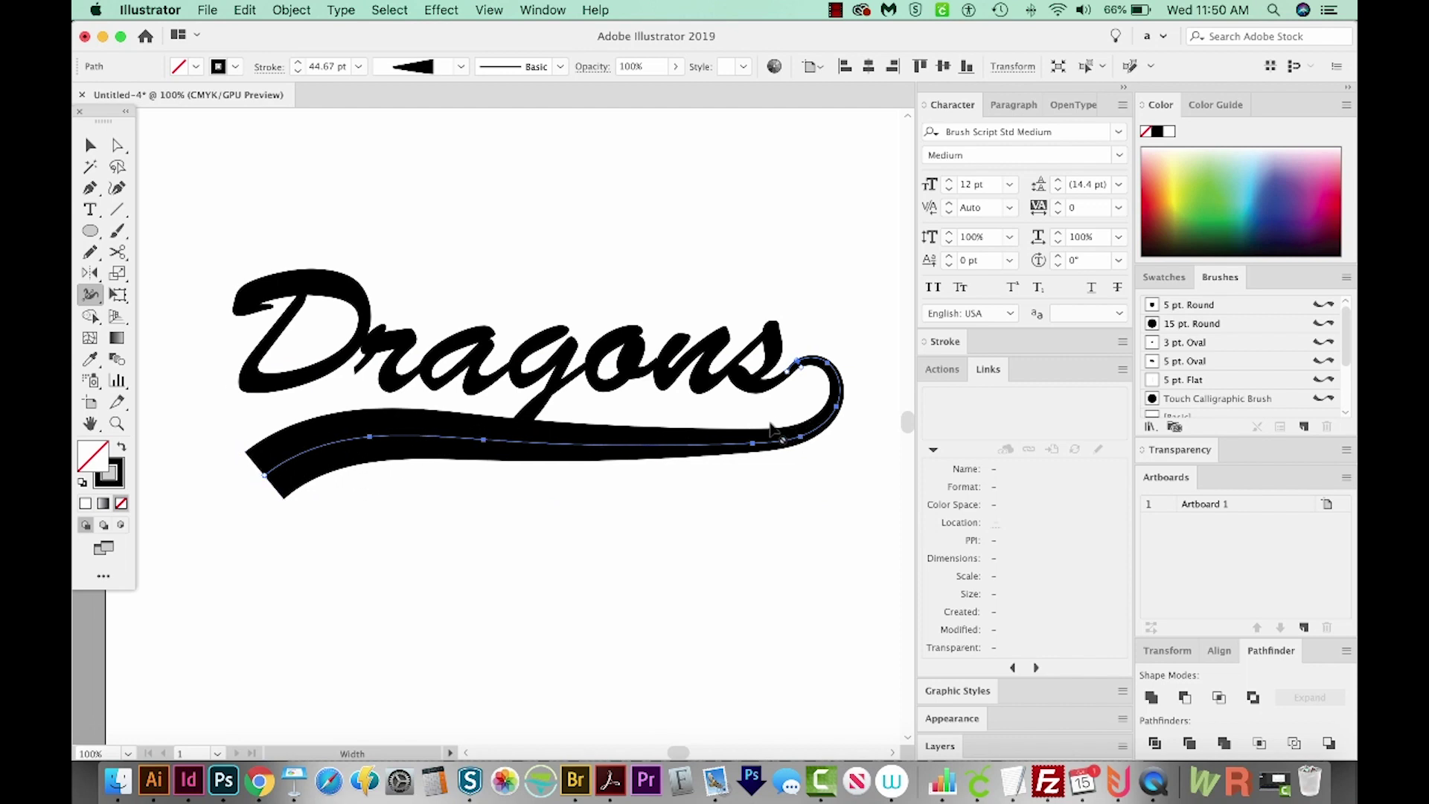
pyautogui.hscroll(-3, 773, 430)
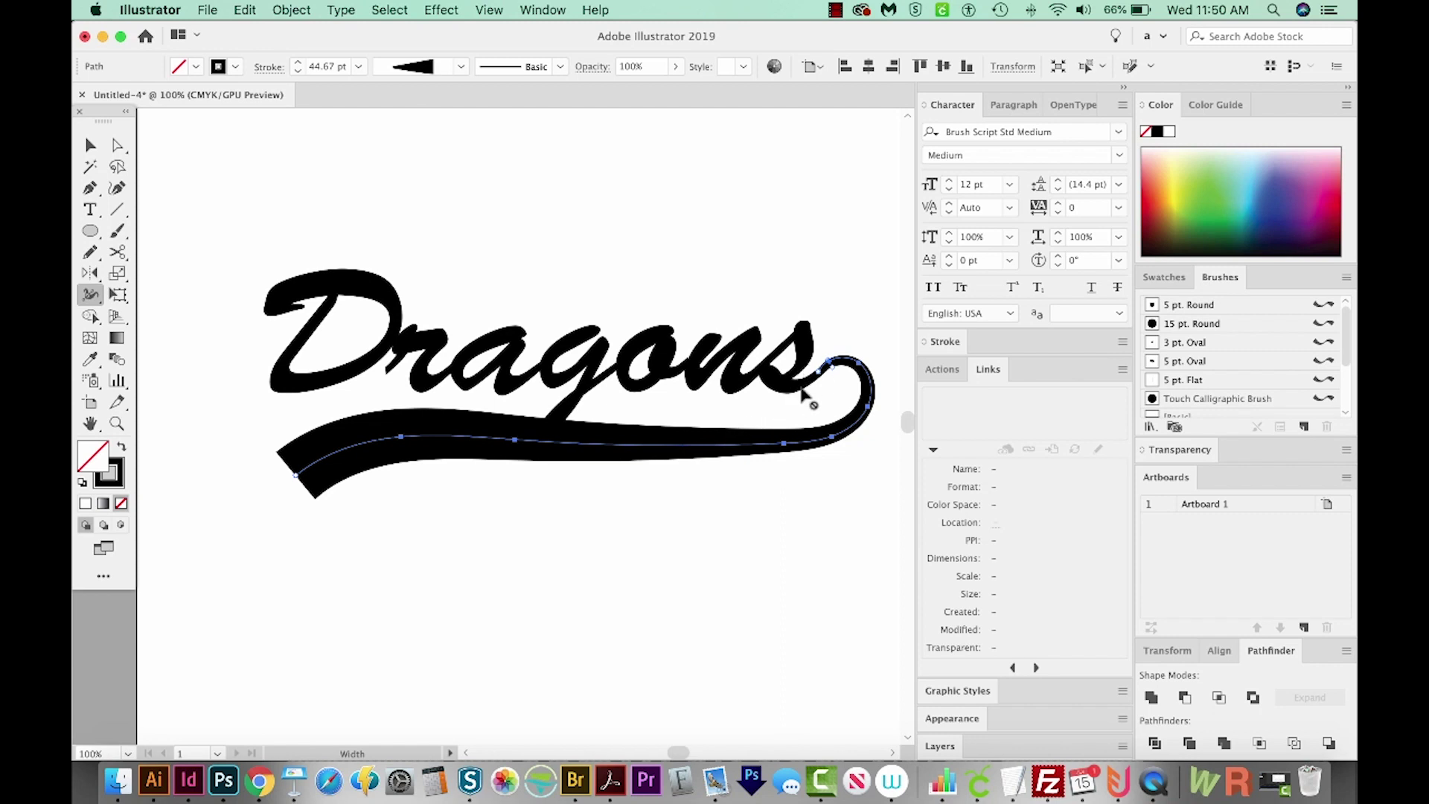
# Expand the swash's appearance into a solid black filled shape, then deselect it.
pyautogui.click(294, 13)
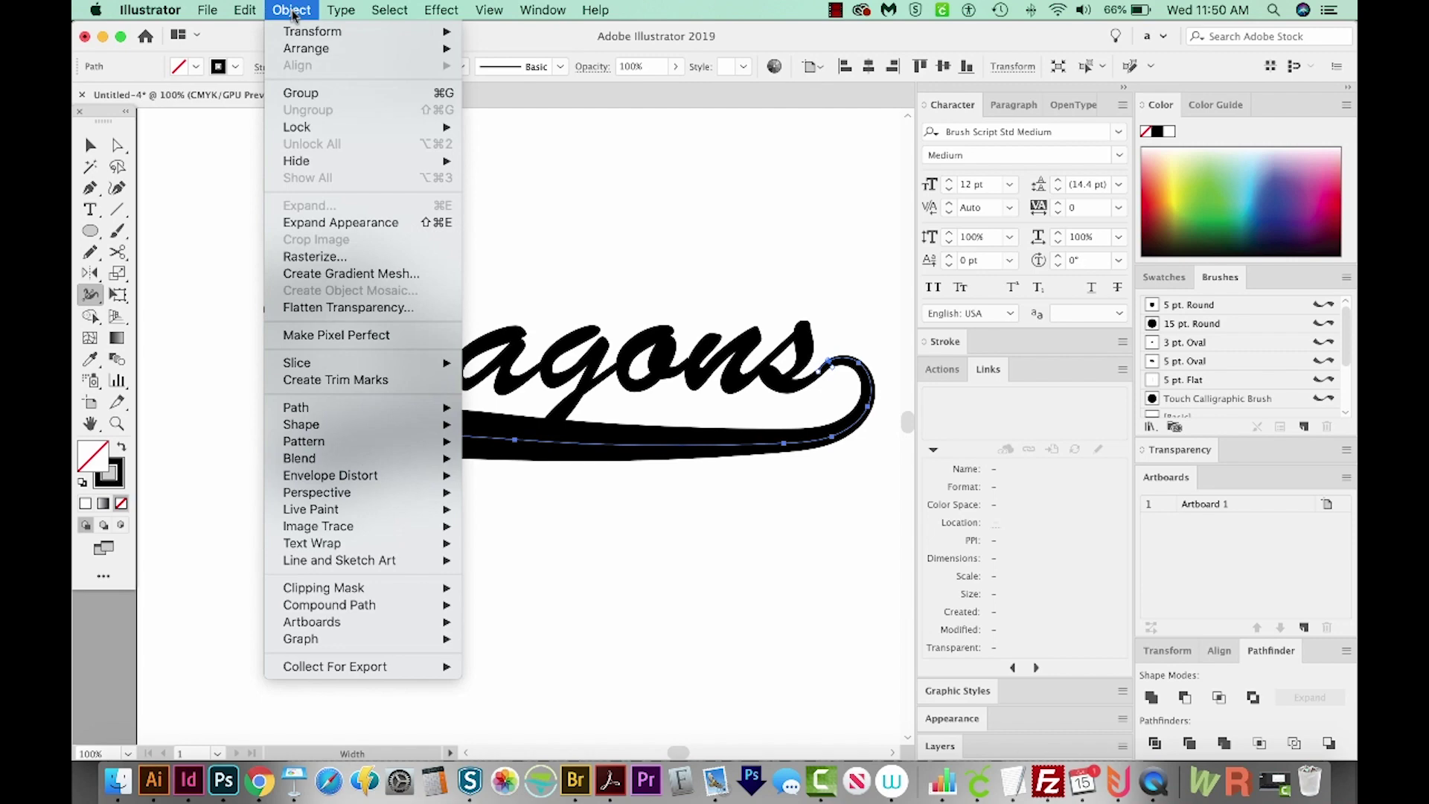
pyautogui.click(329, 223)
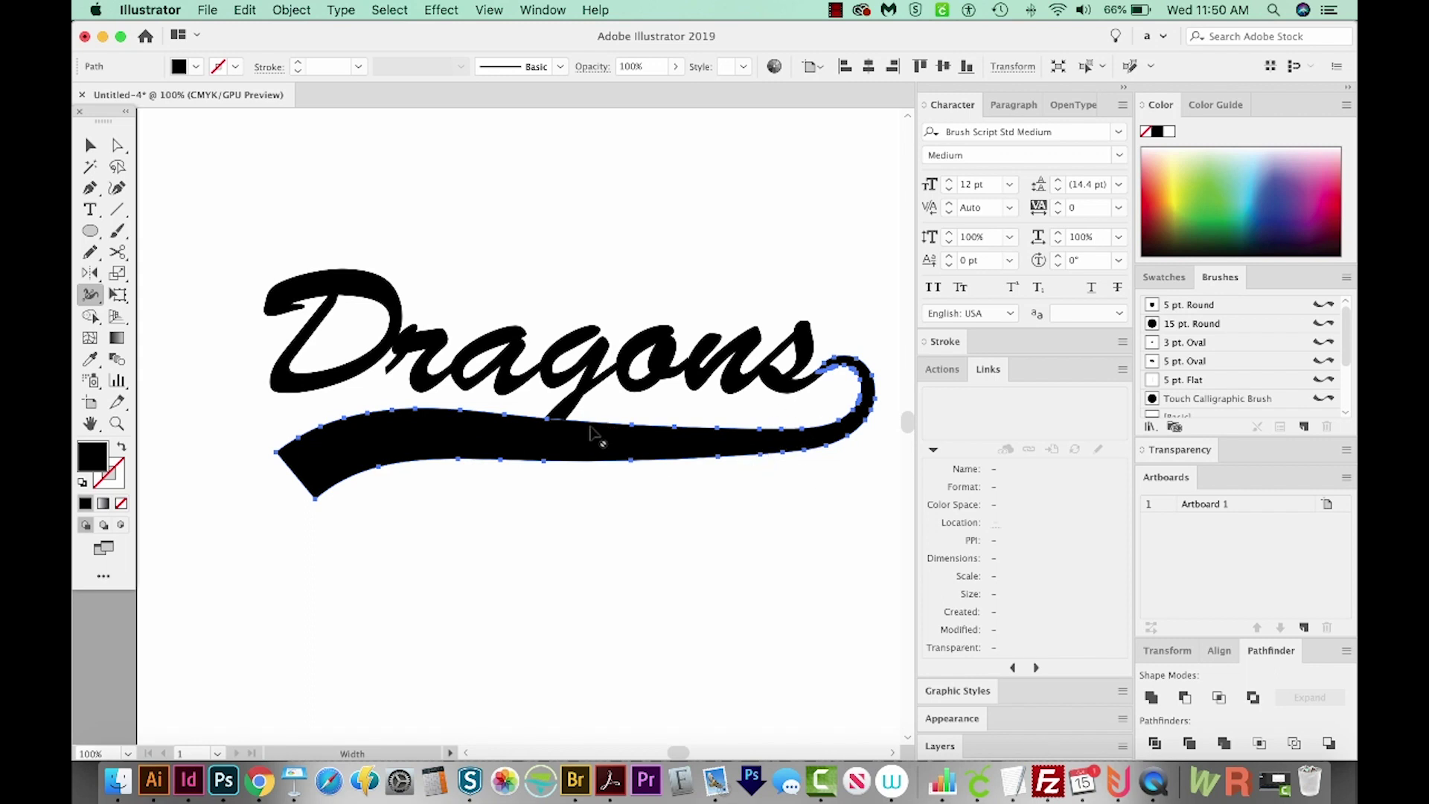
pyautogui.press('v')
pyautogui.click(827, 216)
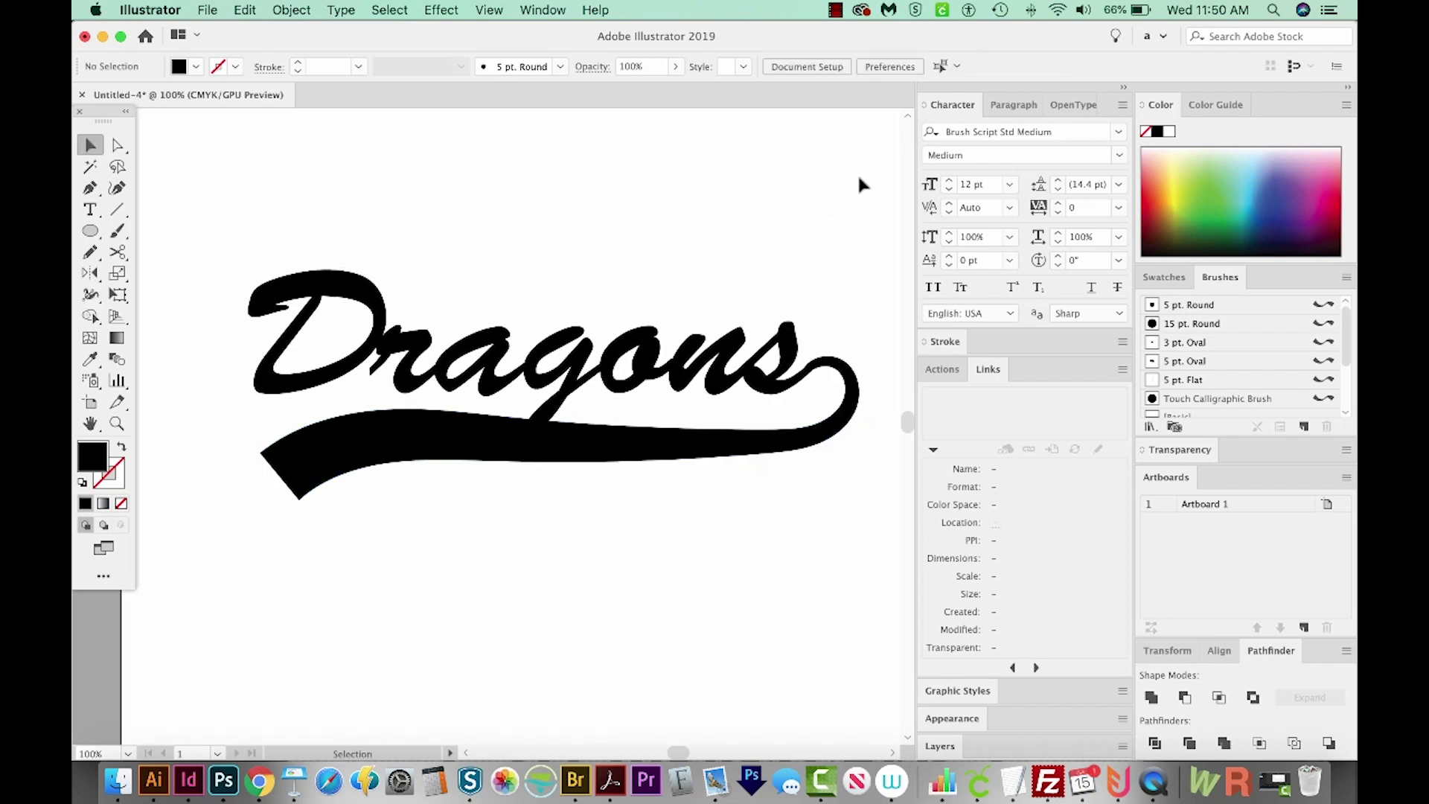
# Select all the artwork and create outlines from the Dragons text.
pyautogui.press('super+a')
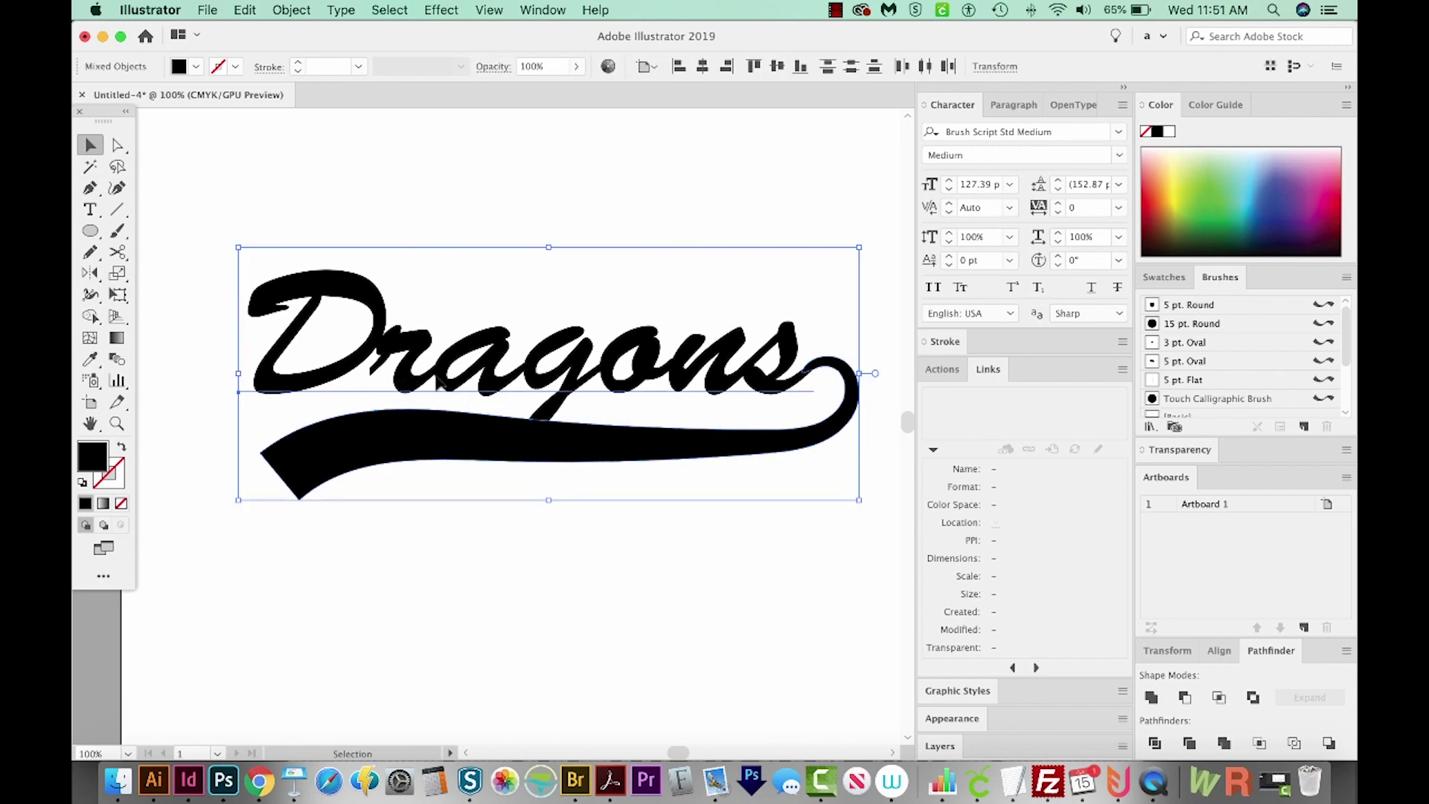
pyautogui.press('super')
pyautogui.press('shift+super+o')
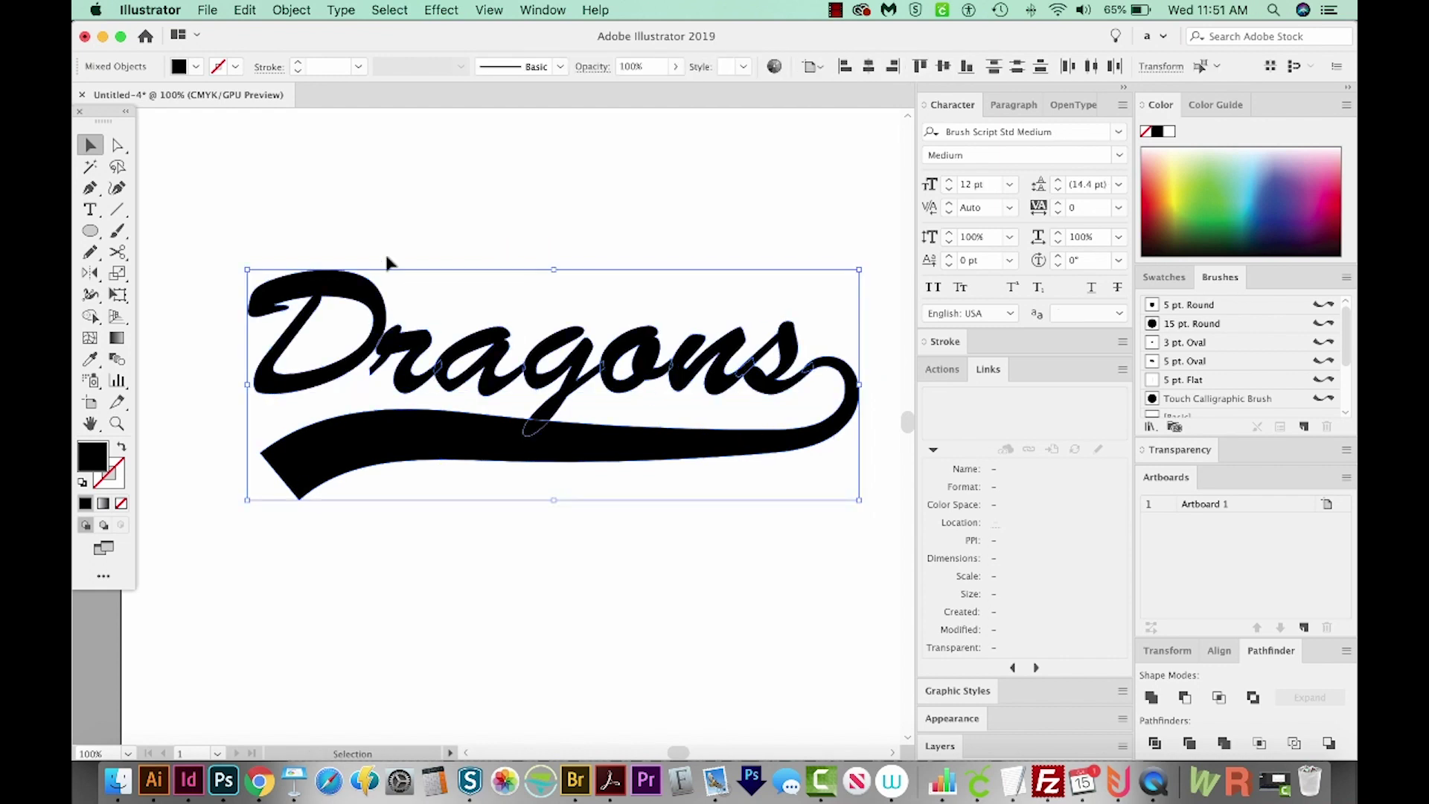
pyautogui.click(340, 11)
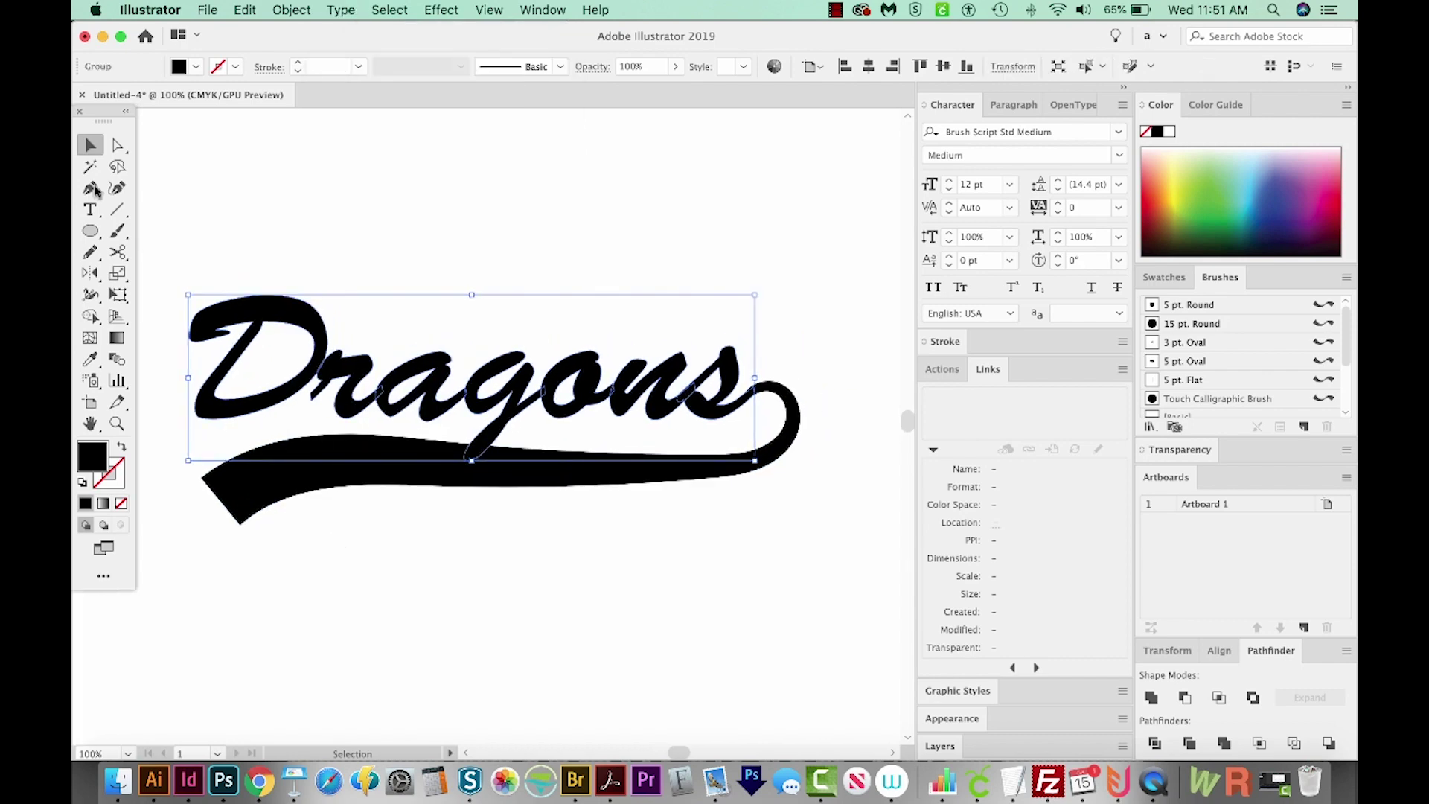
# Select the outlined Dragons group, switch to the Group Selection Tool from the flyout, then deselect.
pyautogui.click(117, 145)
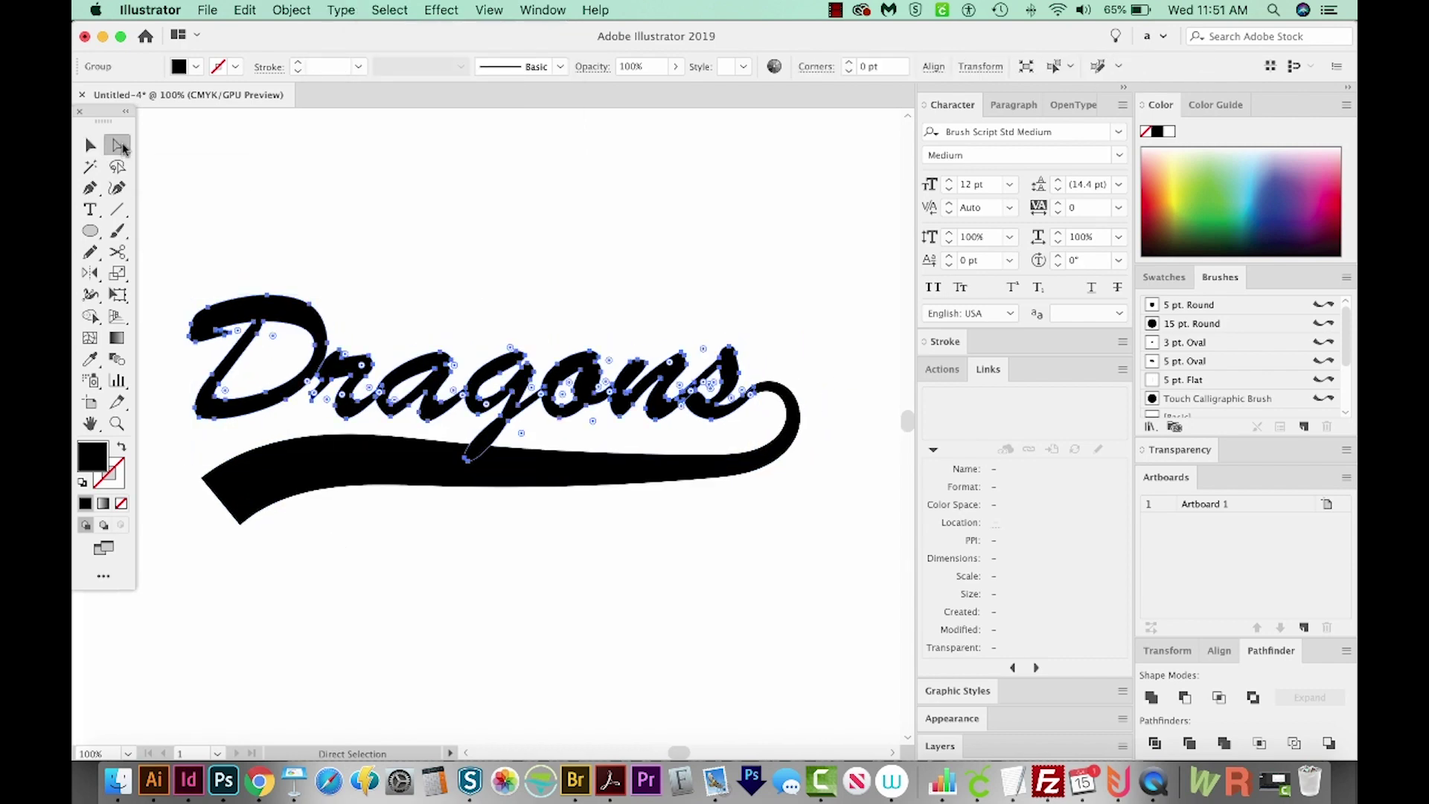
pyautogui.click(365, 316)
pyautogui.press('v')
pyautogui.click(248, 324)
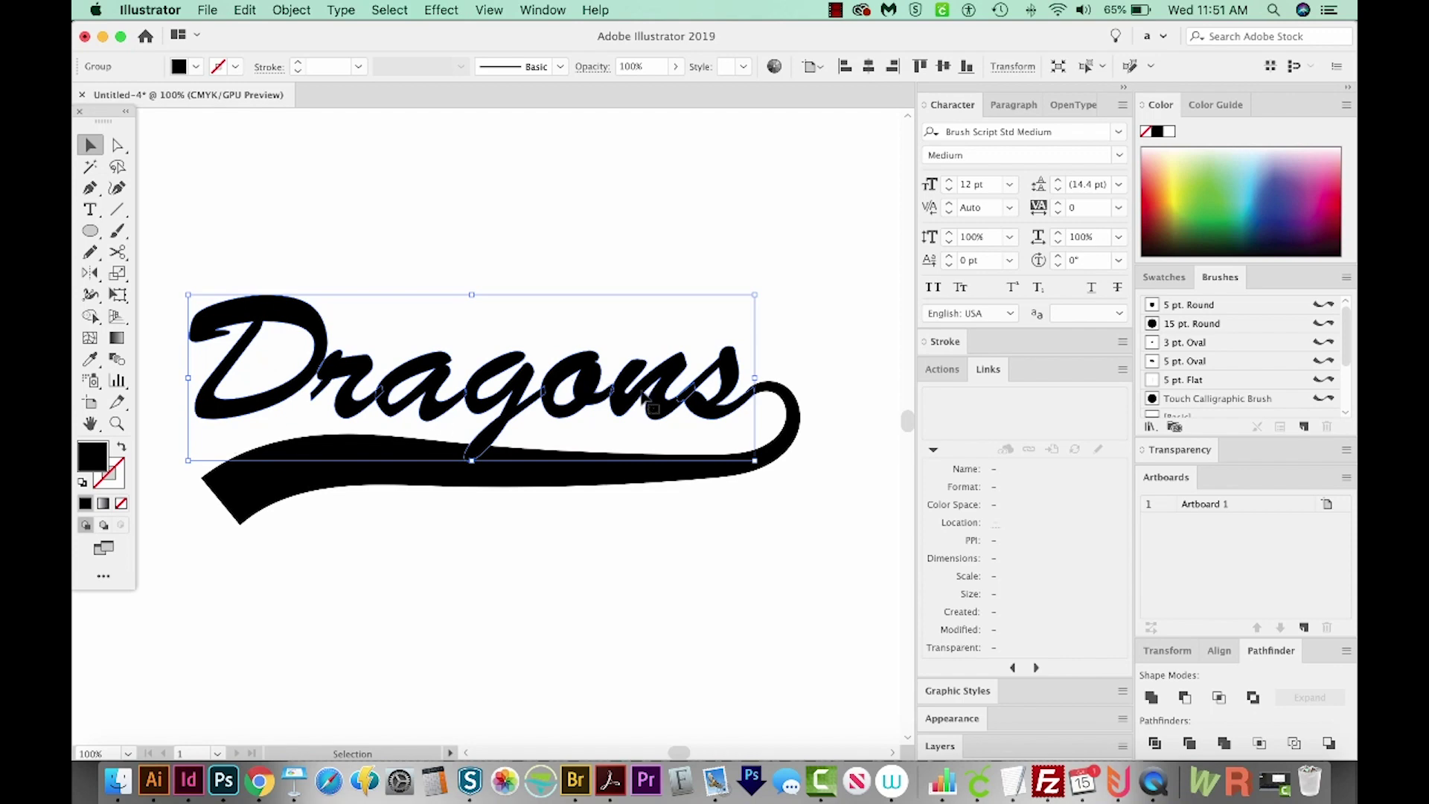
pyautogui.click(118, 145)
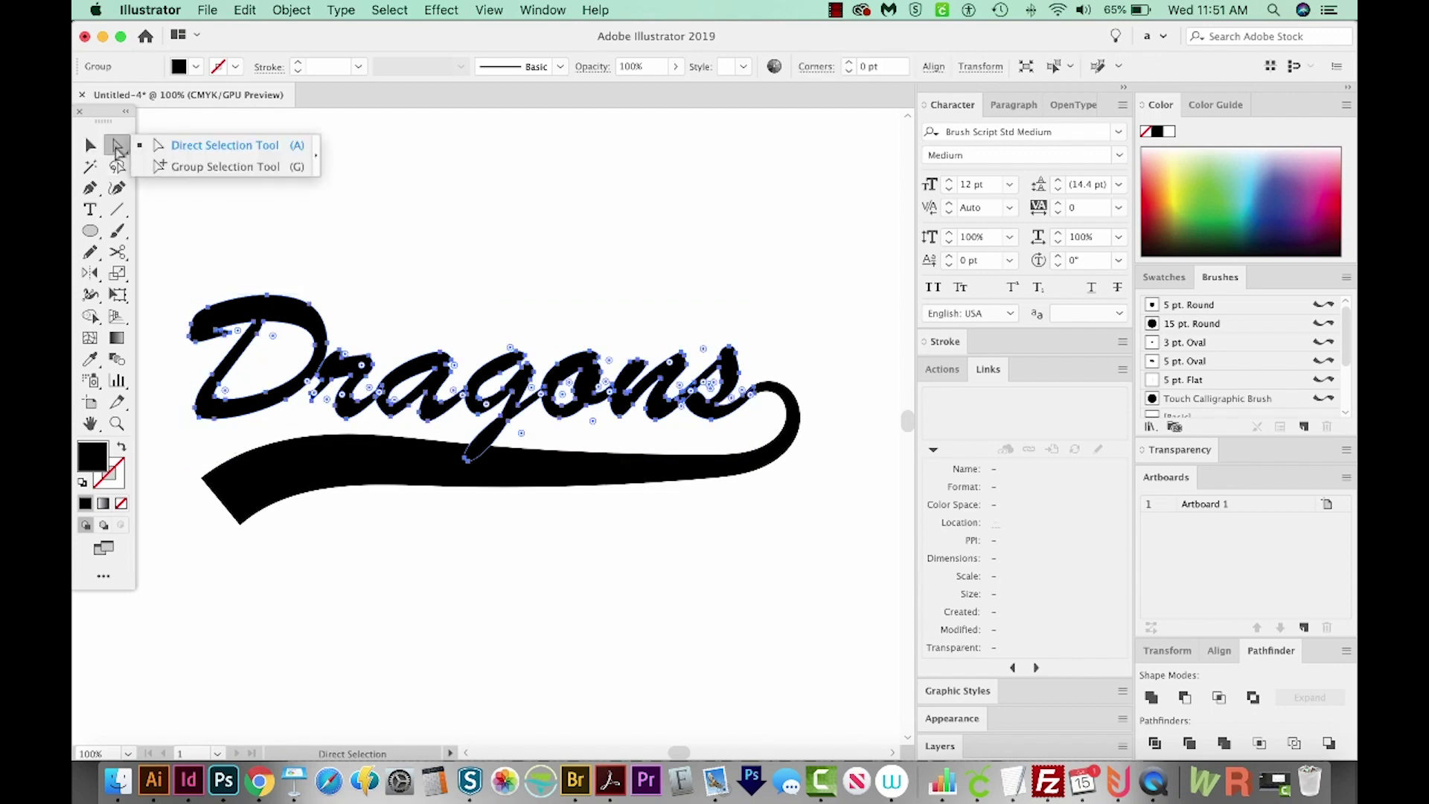
pyautogui.click(201, 166)
pyautogui.click(329, 305)
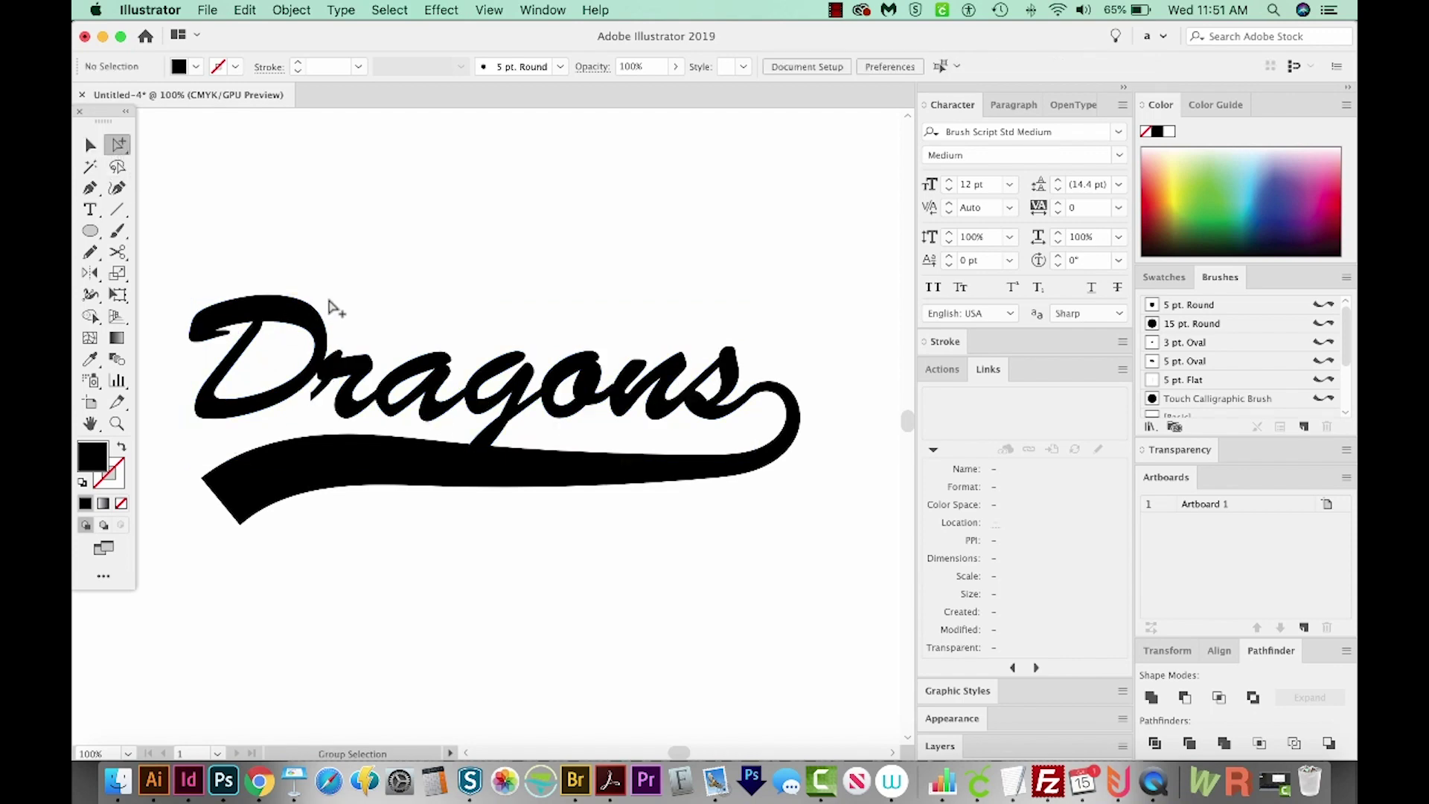
# Move the capital D left and down onto the r, then scale it up by its top-right handle.
pyautogui.click(289, 314)
pyautogui.moveTo(288, 314); pyautogui.dragTo(270, 326)
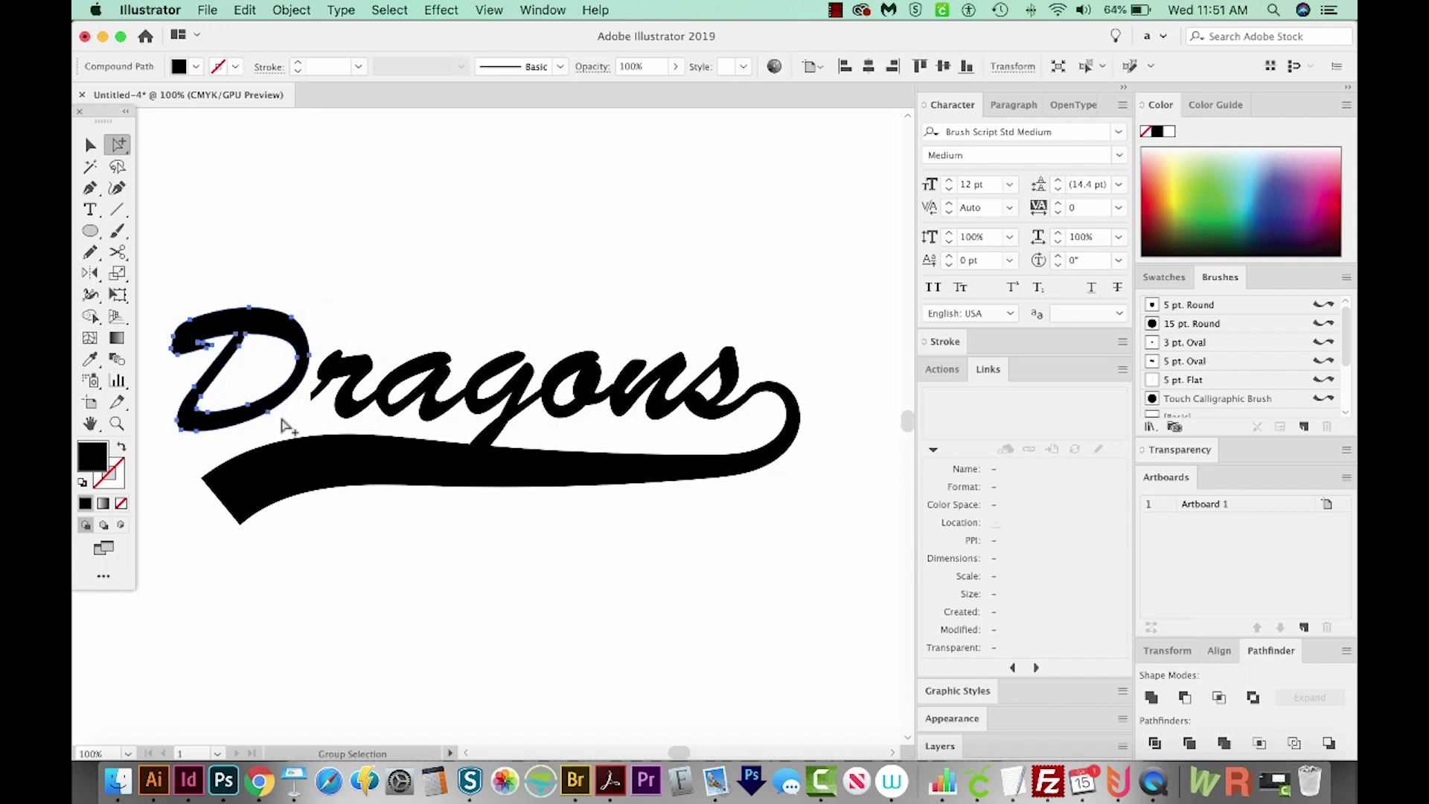
pyautogui.moveTo(283, 418); pyautogui.dragTo(318, 402)
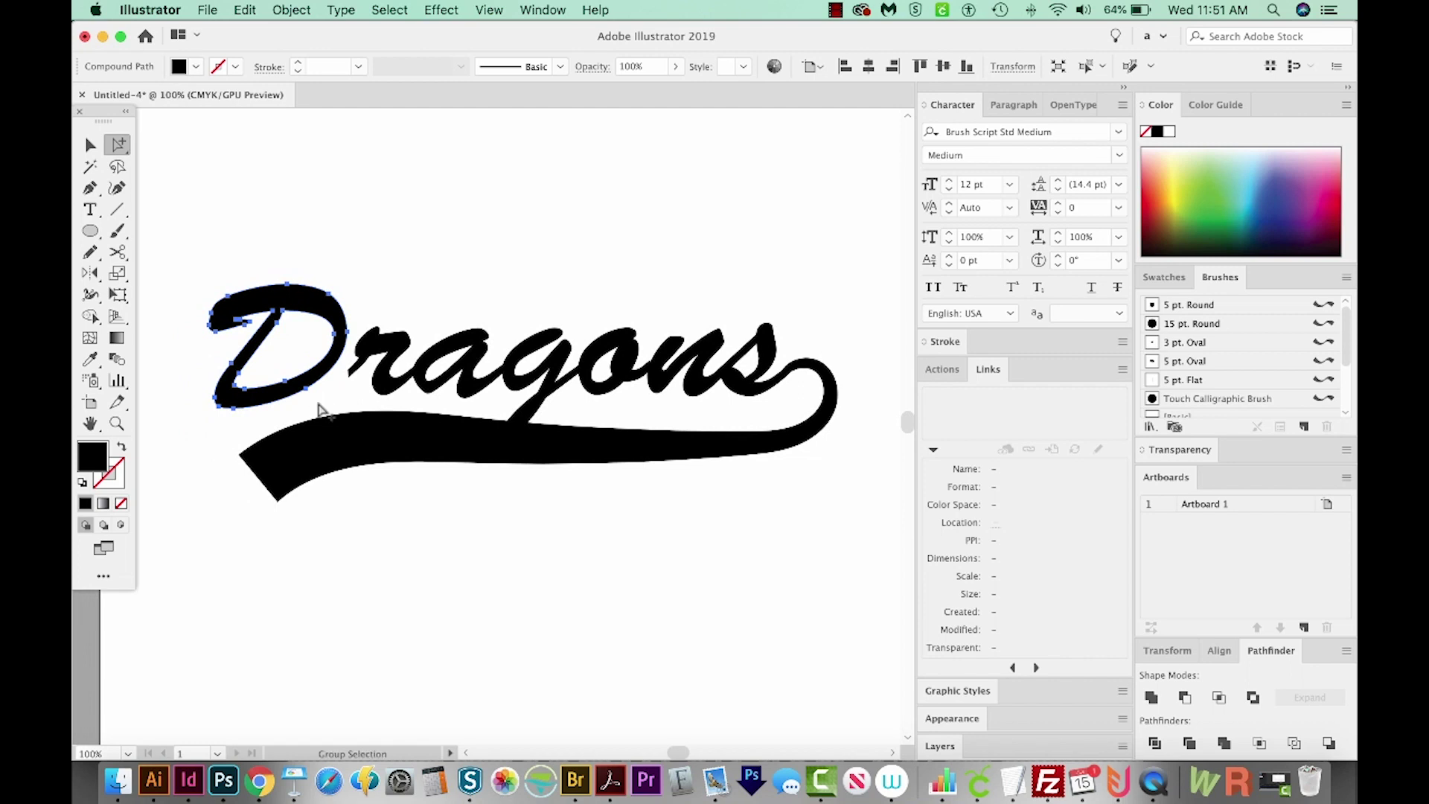
pyautogui.press('v')
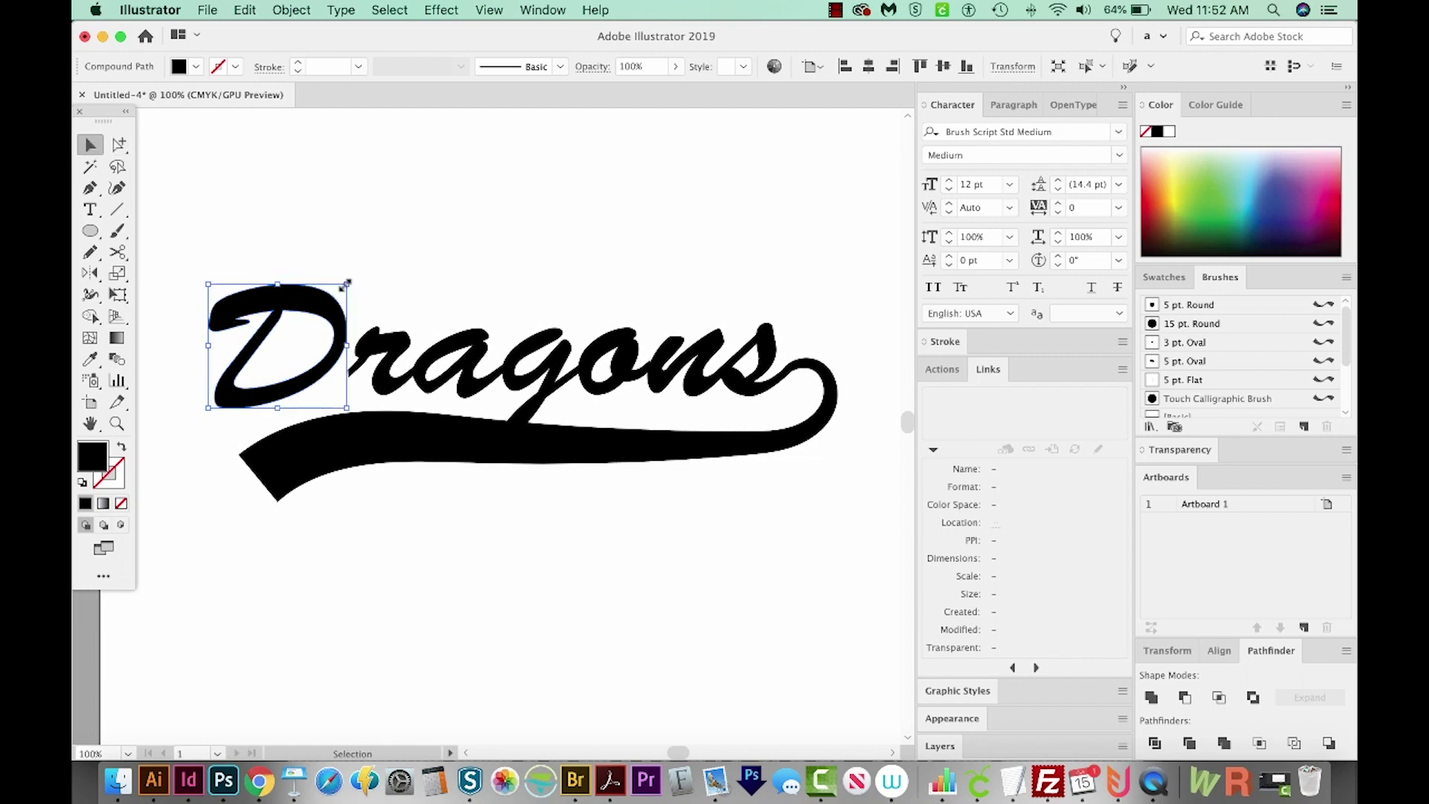
pyautogui.moveTo(348, 284); pyautogui.dragTo(328, 306)
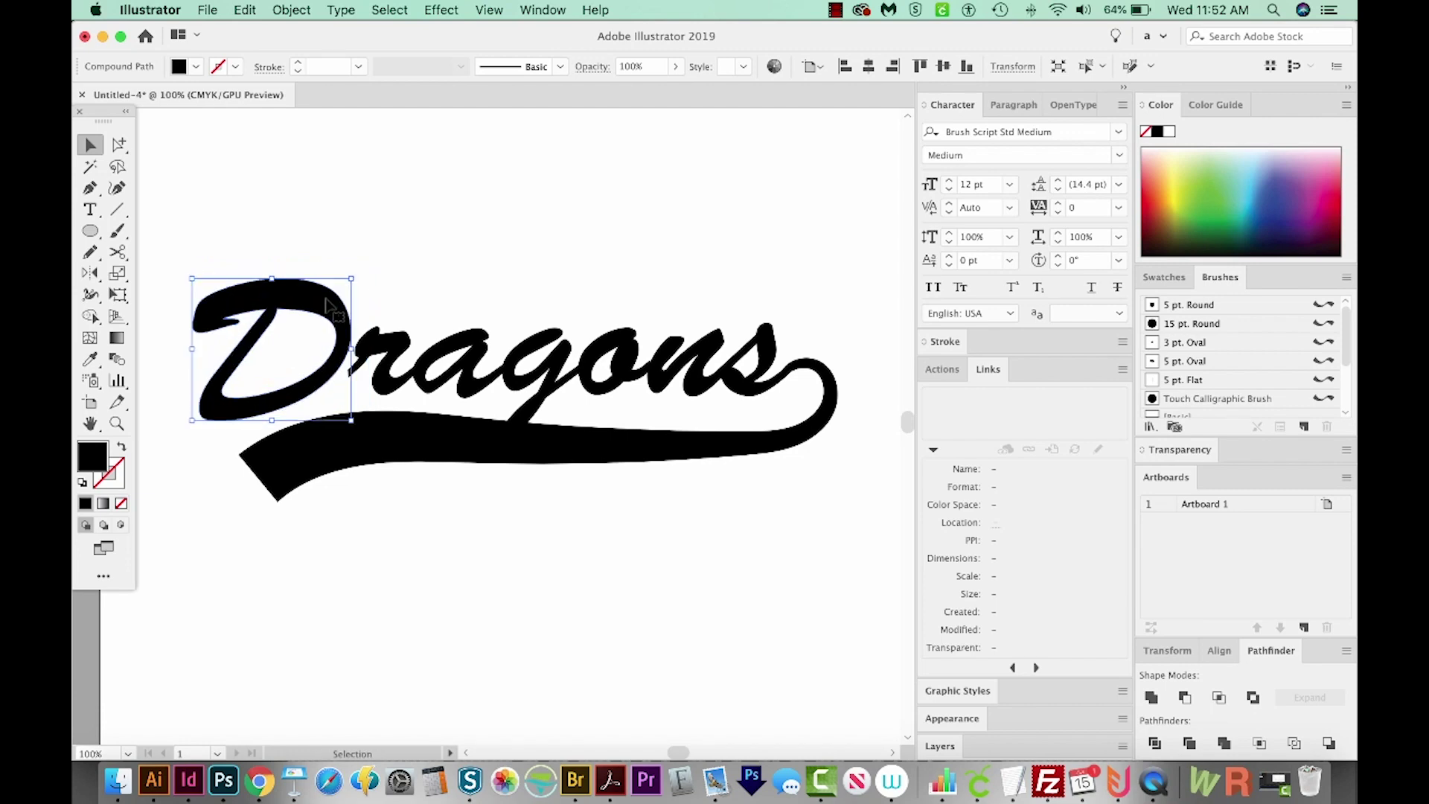
pyautogui.click(463, 297)
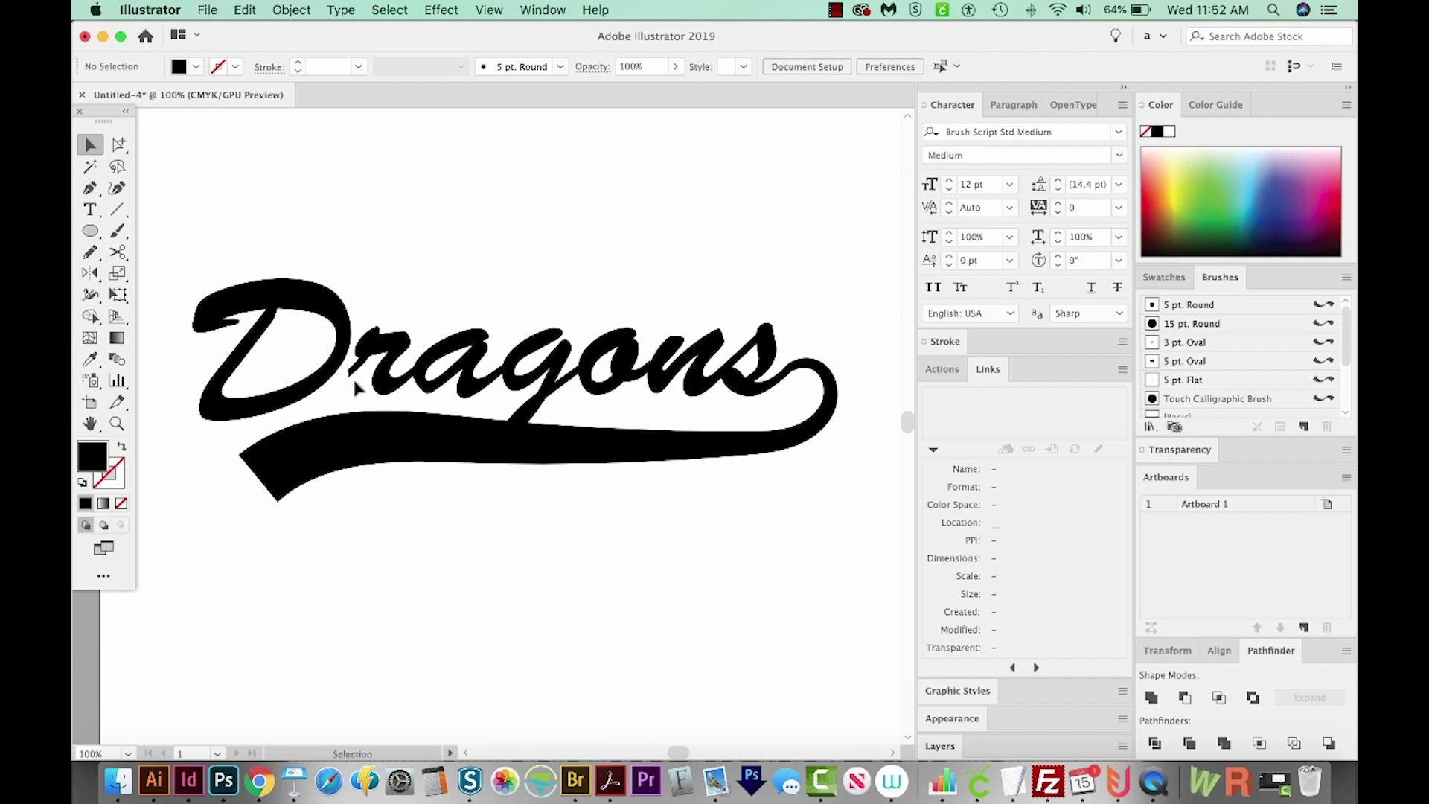
# Marquee-zoom in closely on the letters 'ra'.
pyautogui.hscroll(-1, 417, 394)
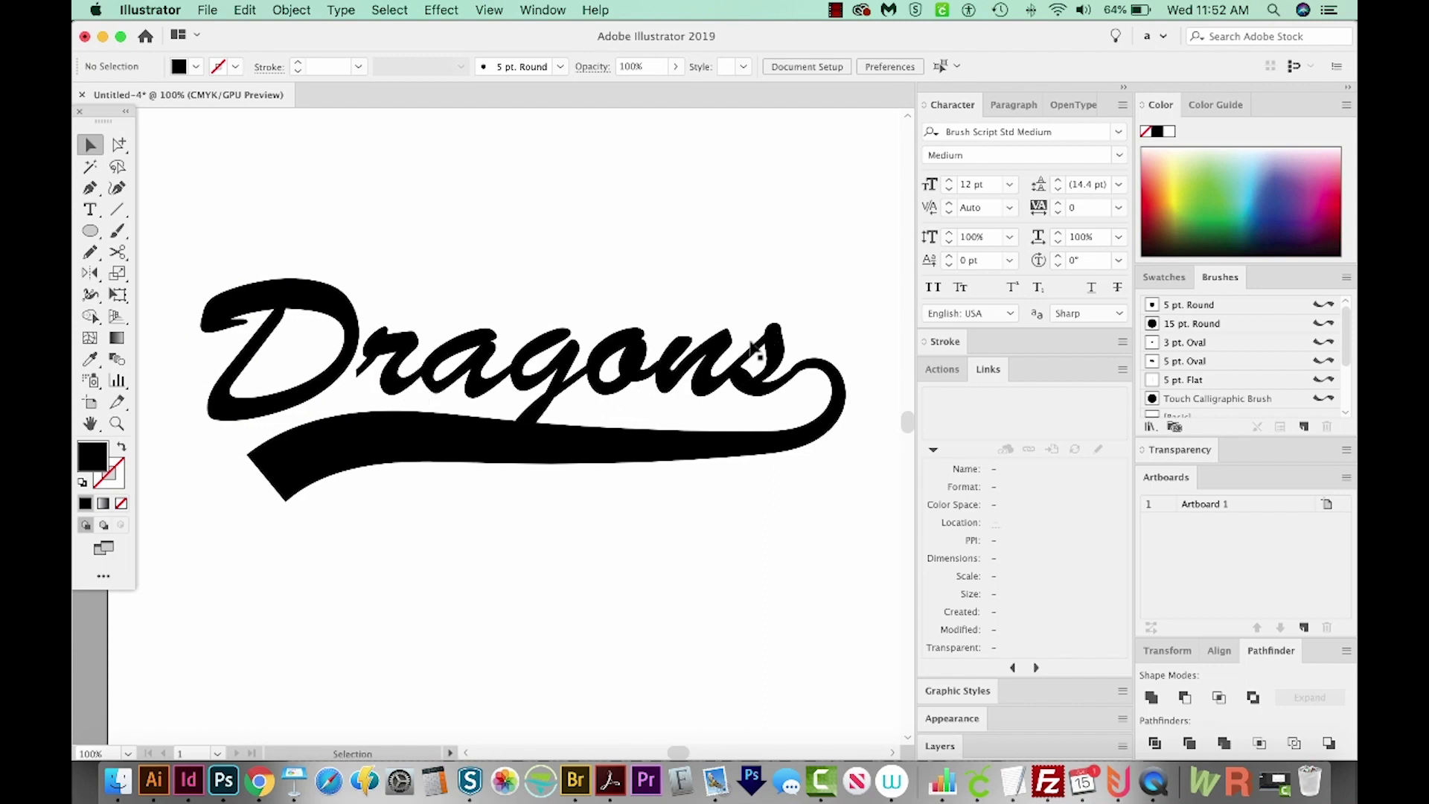
pyautogui.hscroll(-1, 667, 406)
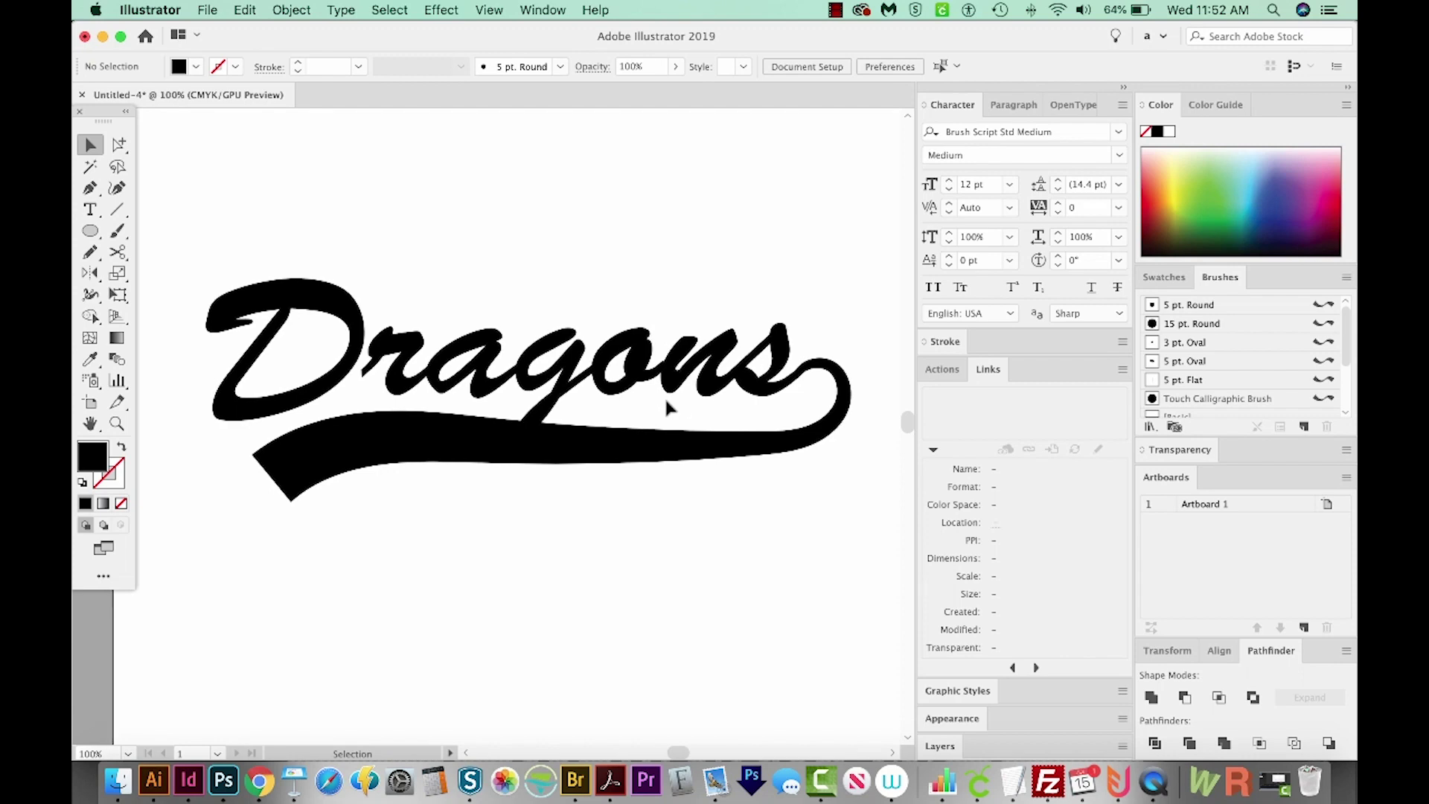
pyautogui.press('z')
pyautogui.moveTo(342, 419); pyautogui.dragTo(542, 261)
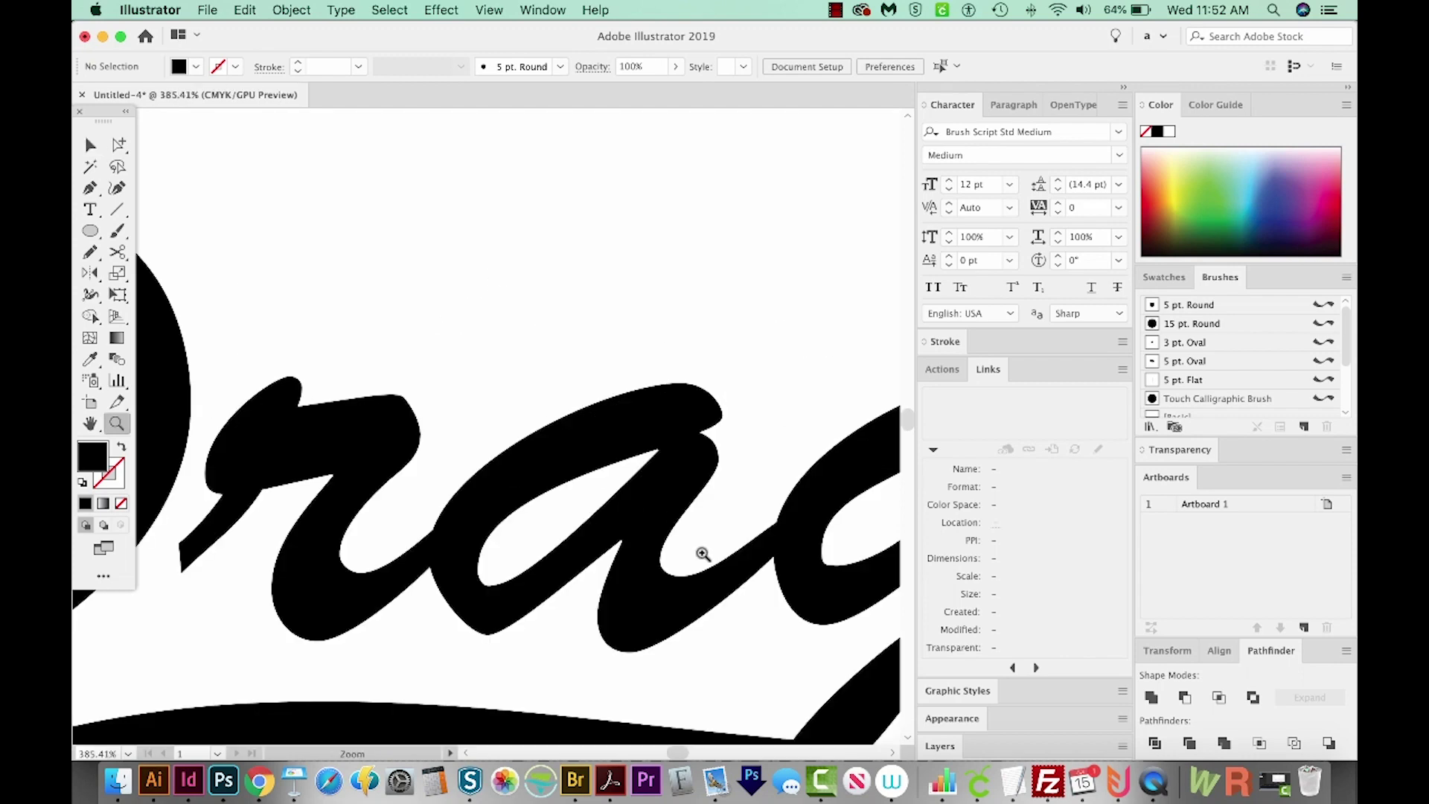
# Pan right across the lettering to bring the 'gon' letters into close view.
pyautogui.scroll(-2, 702, 554)
pyautogui.hscroll(2, 703, 555)
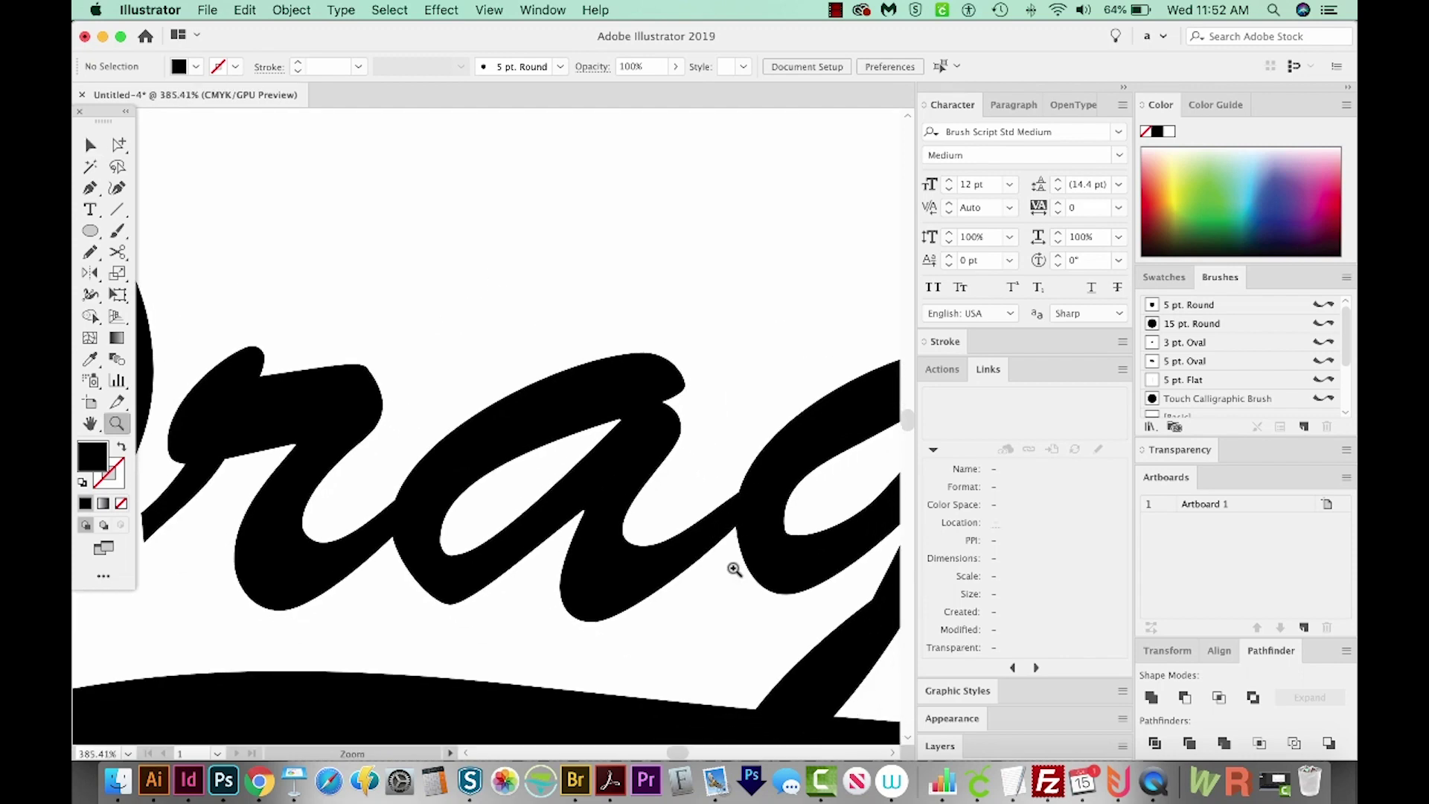
pyautogui.scroll(-2, 725, 502)
pyautogui.hscroll(3, 724, 503)
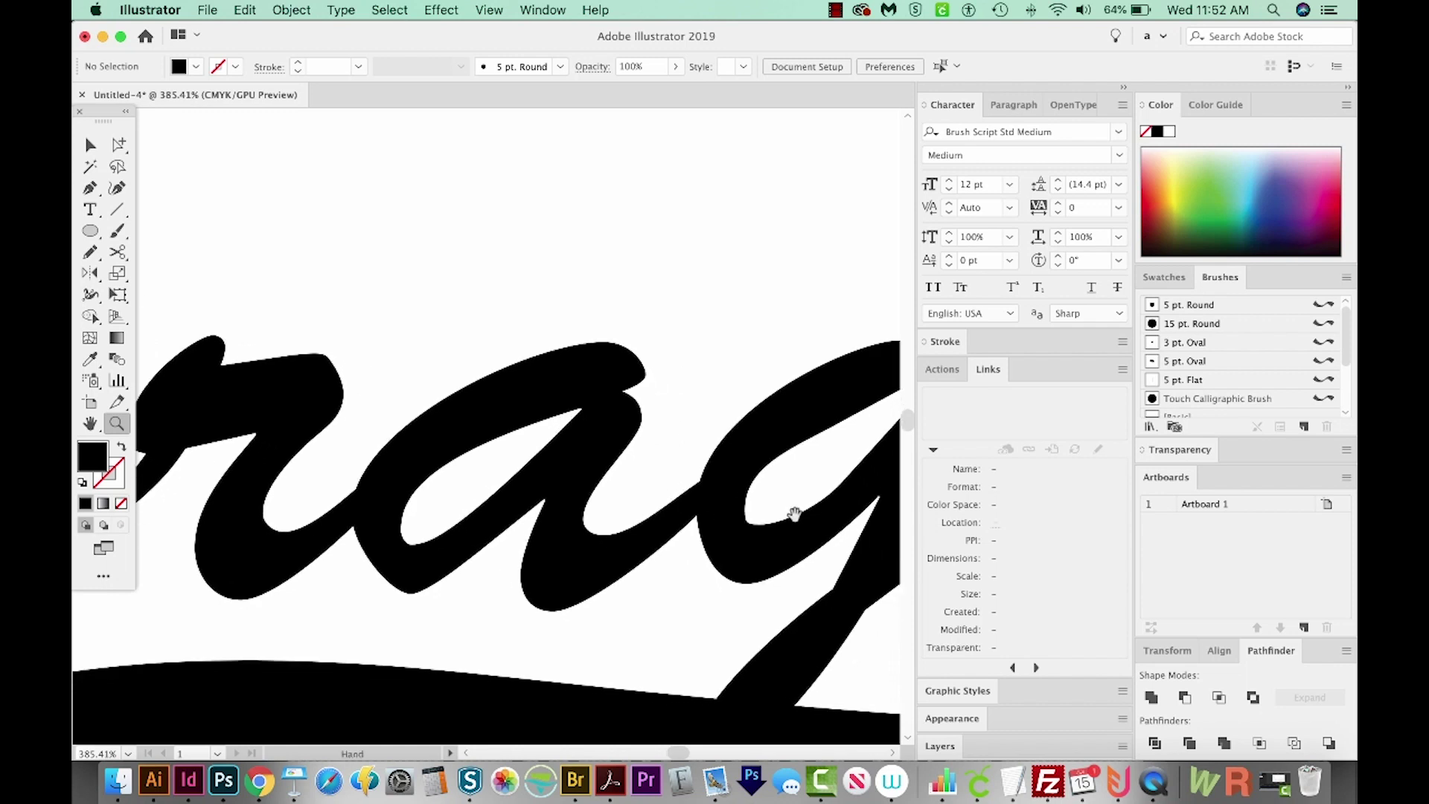
pyautogui.moveTo(792, 510); pyautogui.dragTo(700, 494)
pyautogui.hscroll(1, 699, 493)
pyautogui.hscroll(4, 708, 463)
pyautogui.scroll(-1, 707, 462)
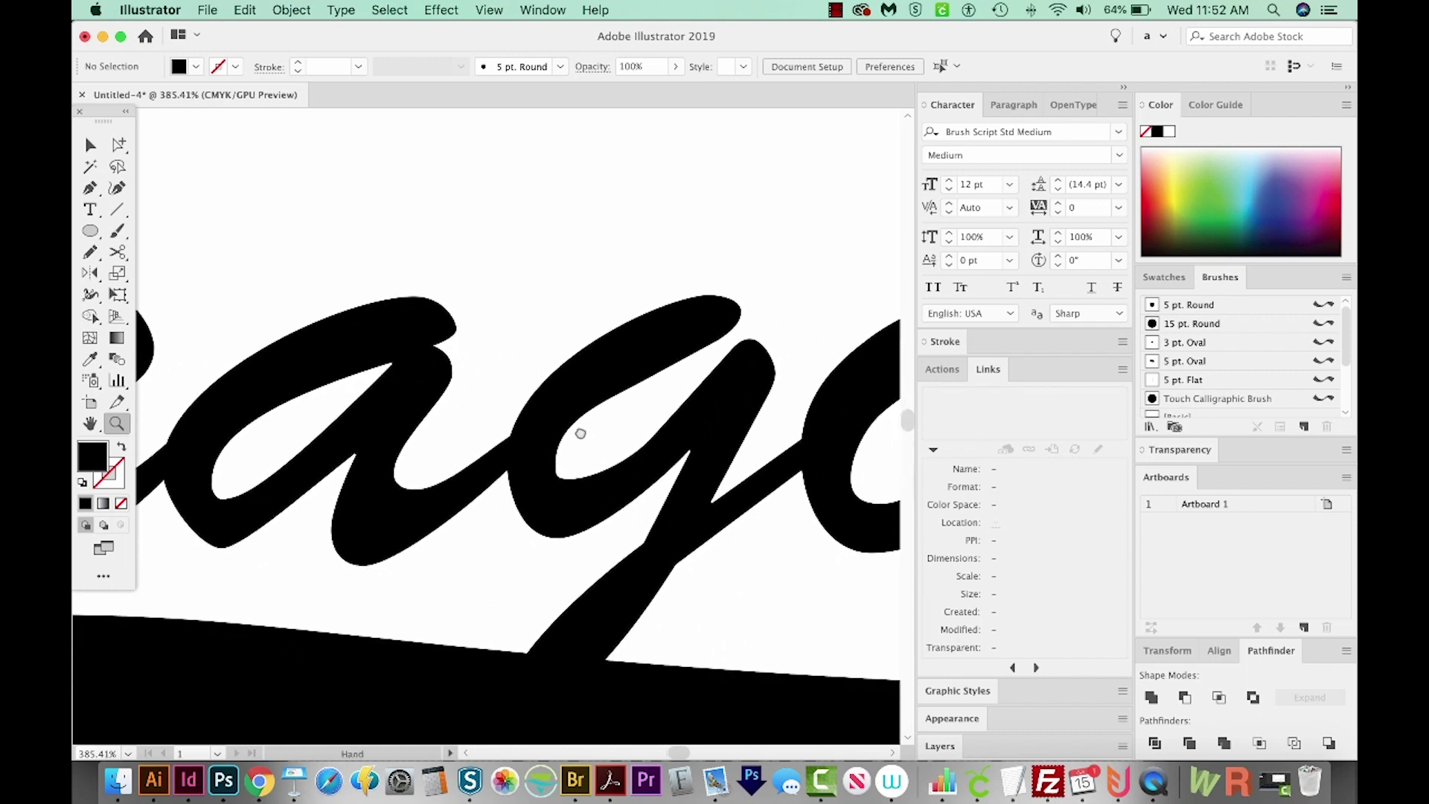
pyautogui.hscroll(8, 646, 446)
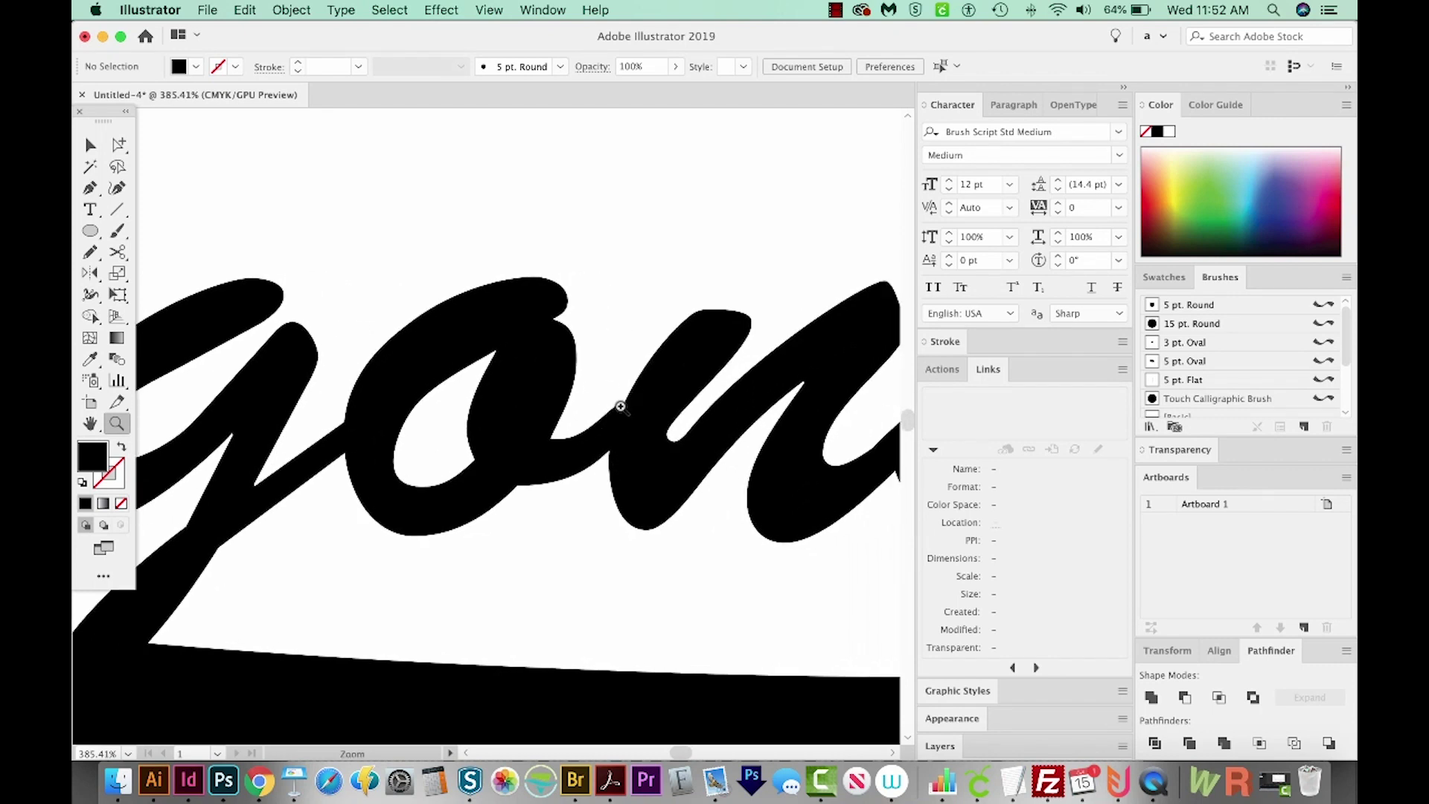
pyautogui.hscroll(1, 625, 414)
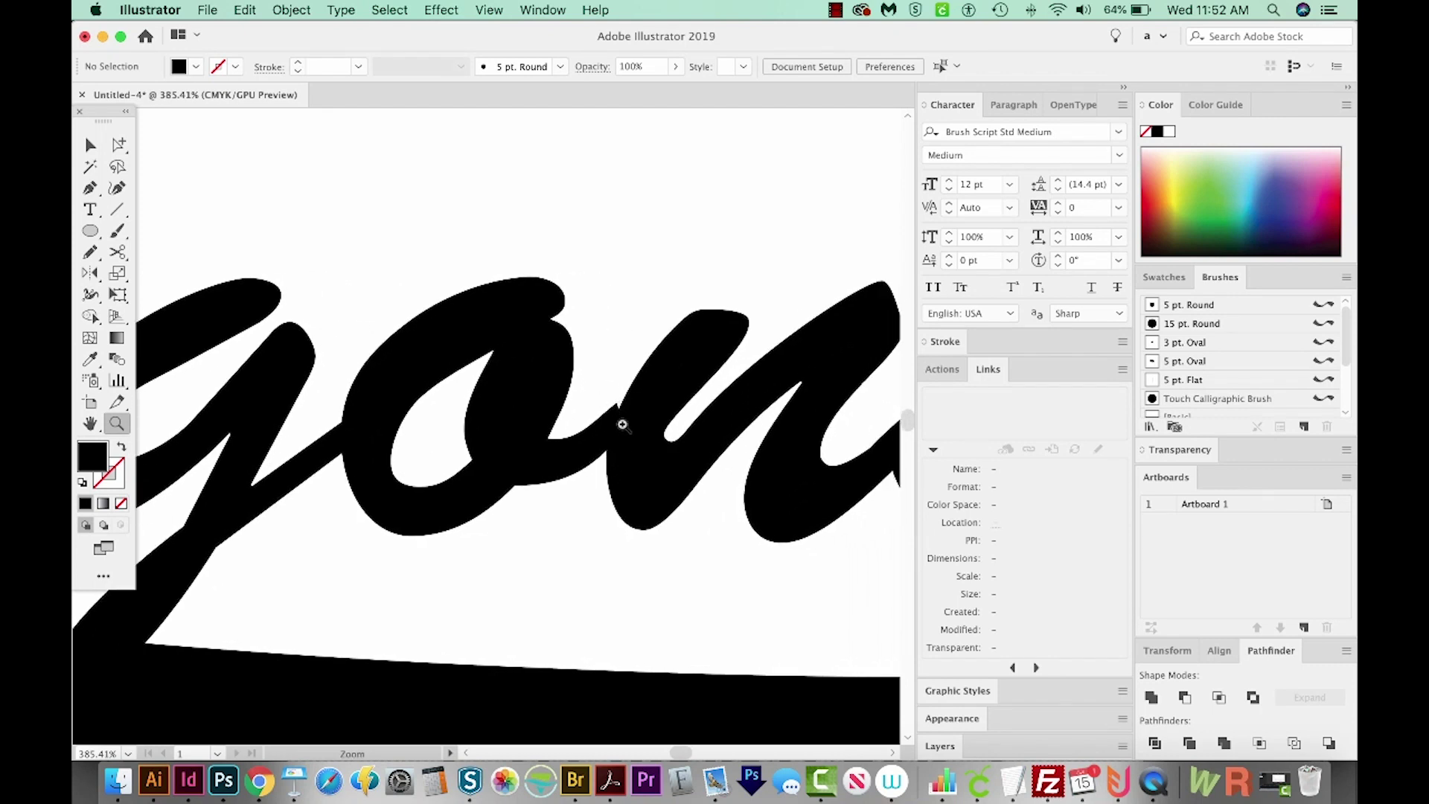
# Tweak the o–n curve, then drag the notch anchor at the n–s join upward to close it.
pyautogui.press('a')
pyautogui.moveTo(616, 407); pyautogui.dragTo(629, 402)
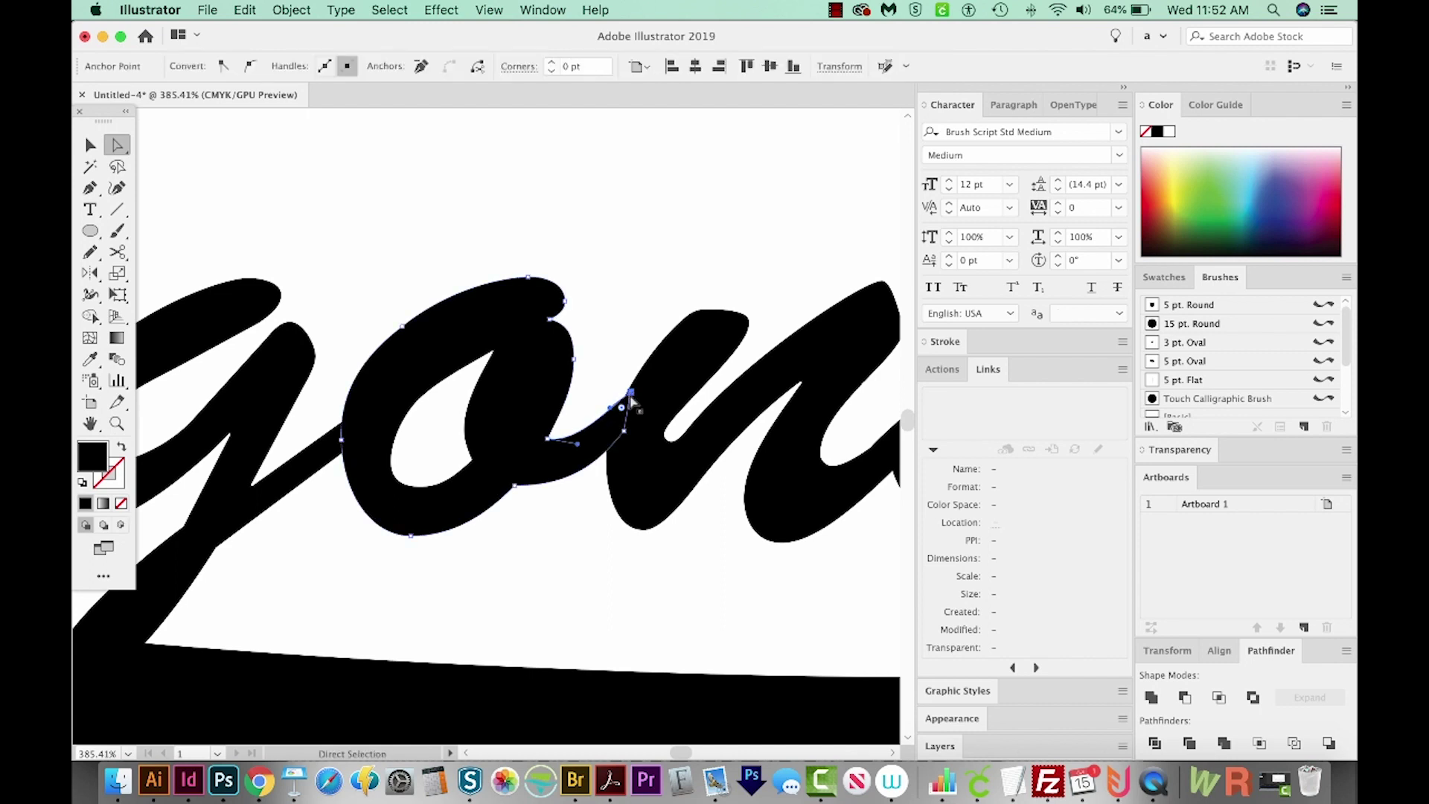
pyautogui.moveTo(675, 463); pyautogui.dragTo(521, 460)
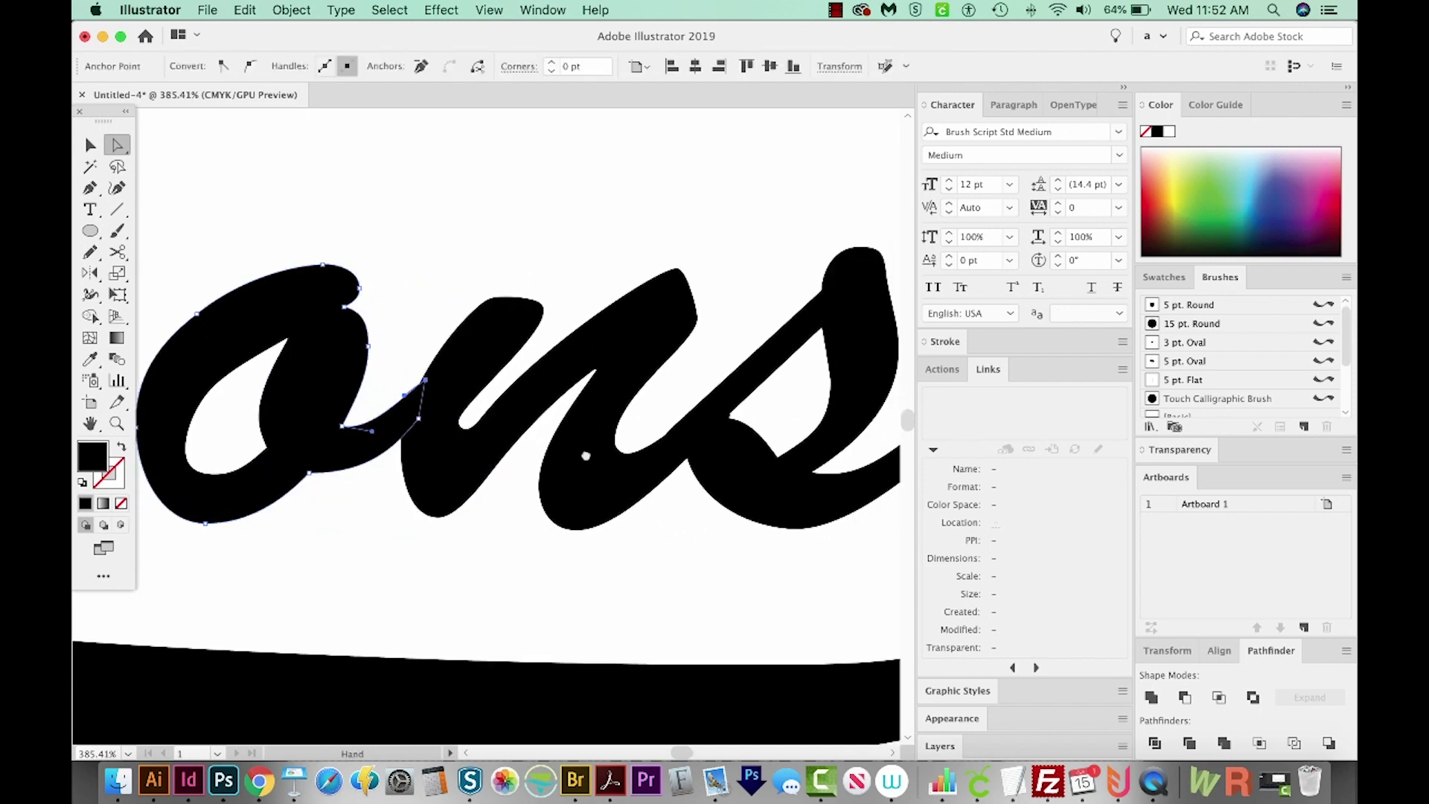
pyautogui.moveTo(728, 453); pyautogui.dragTo(576, 453)
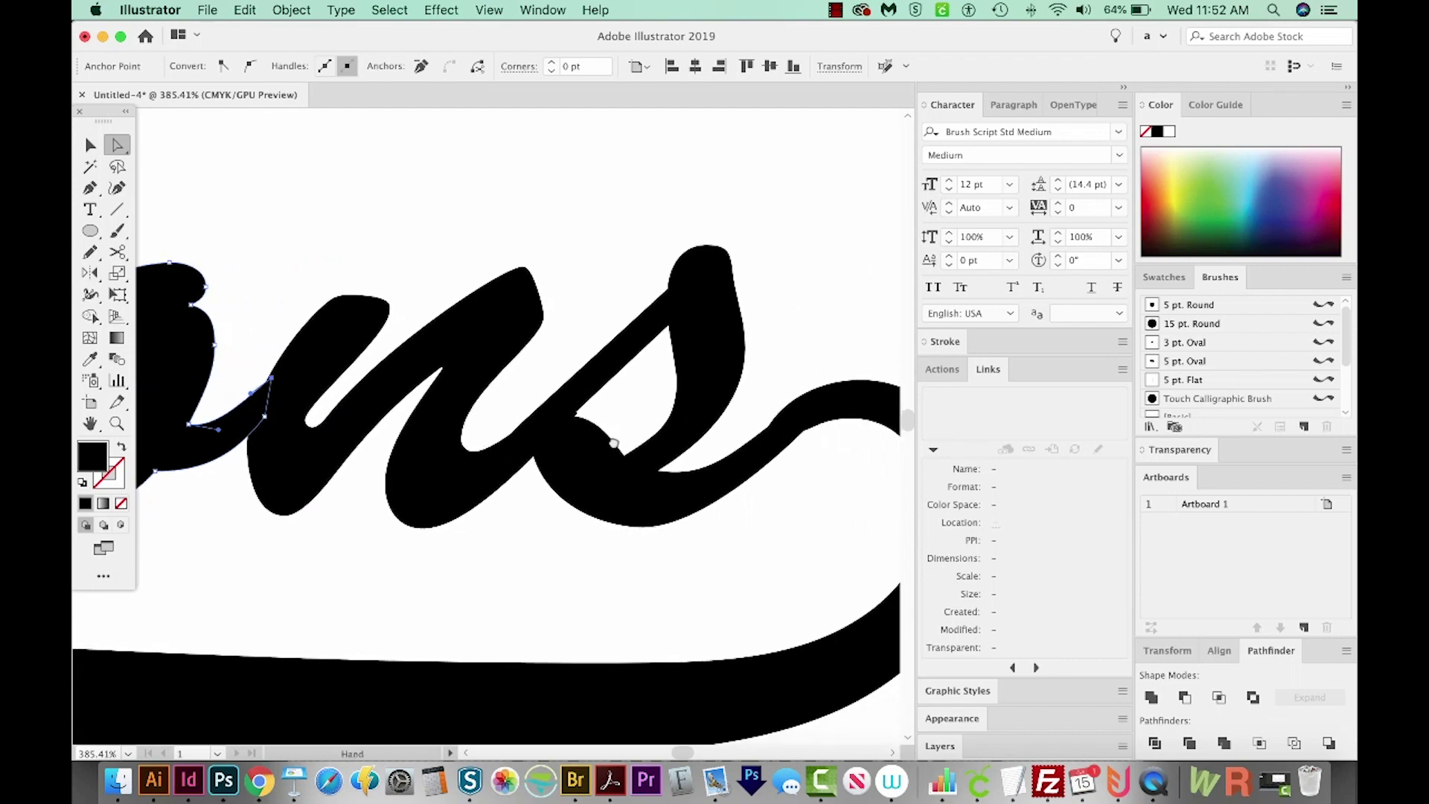
pyautogui.click(597, 430)
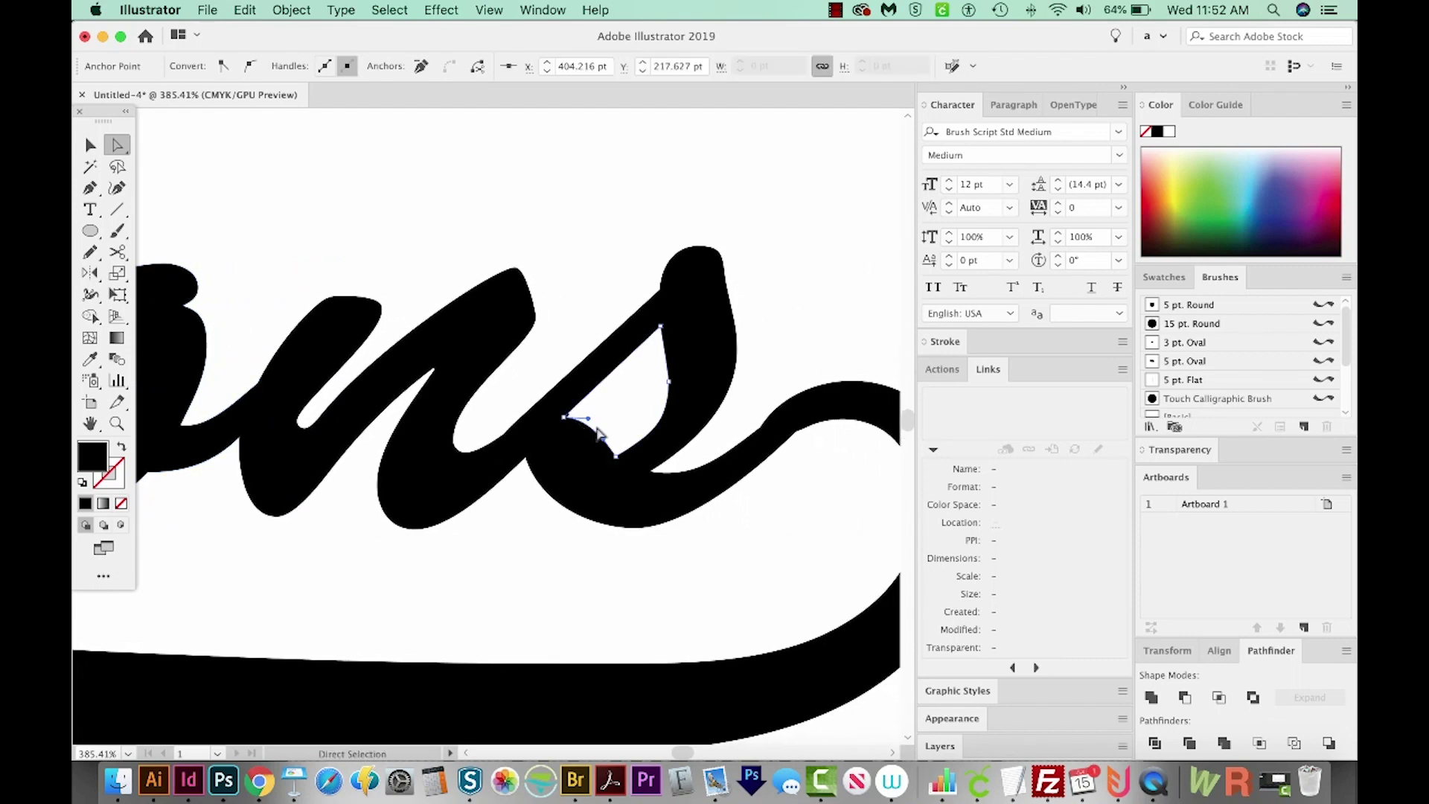
pyautogui.press('super+space')
pyautogui.moveTo(501, 448); pyautogui.dragTo(635, 362)
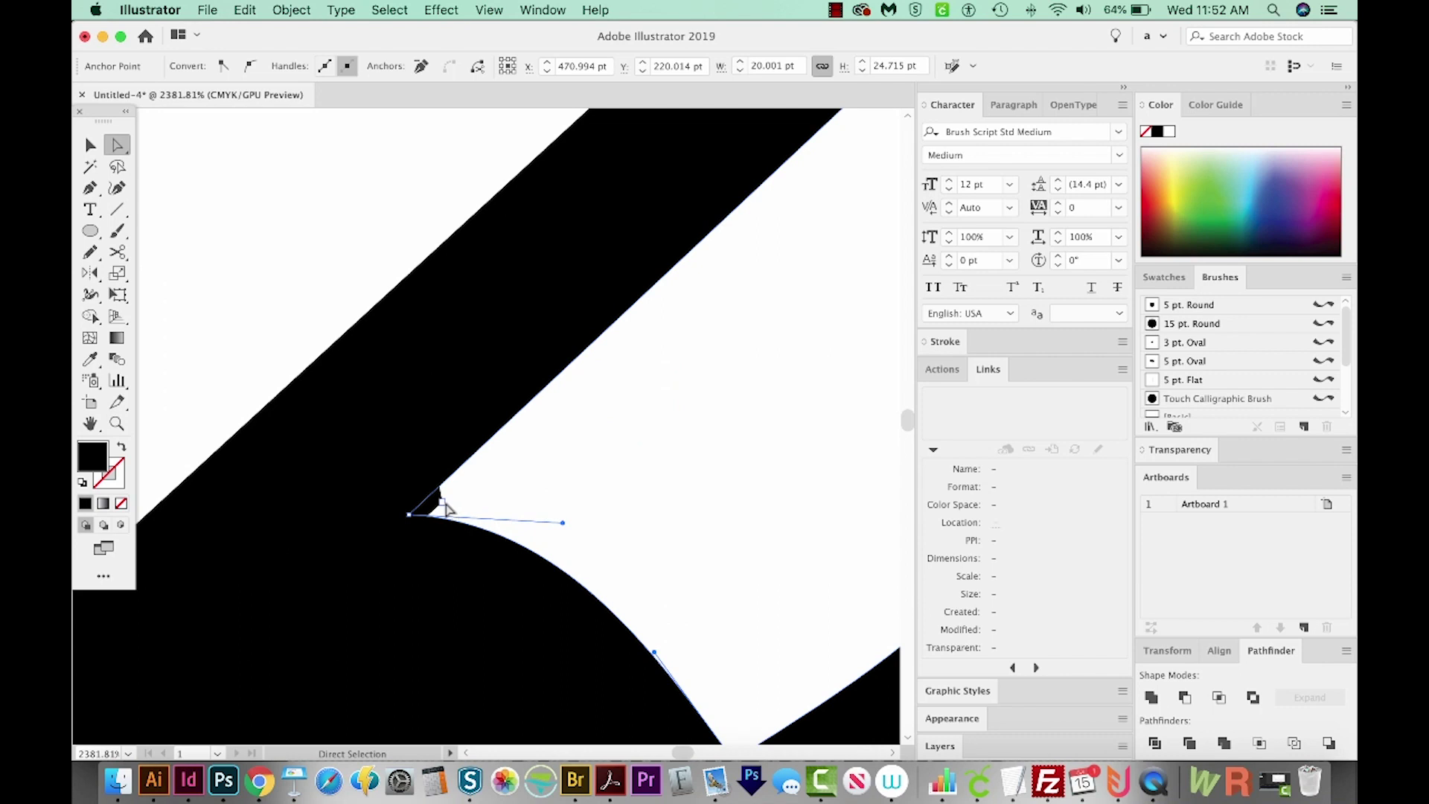
pyautogui.moveTo(445, 506); pyautogui.dragTo(450, 456)
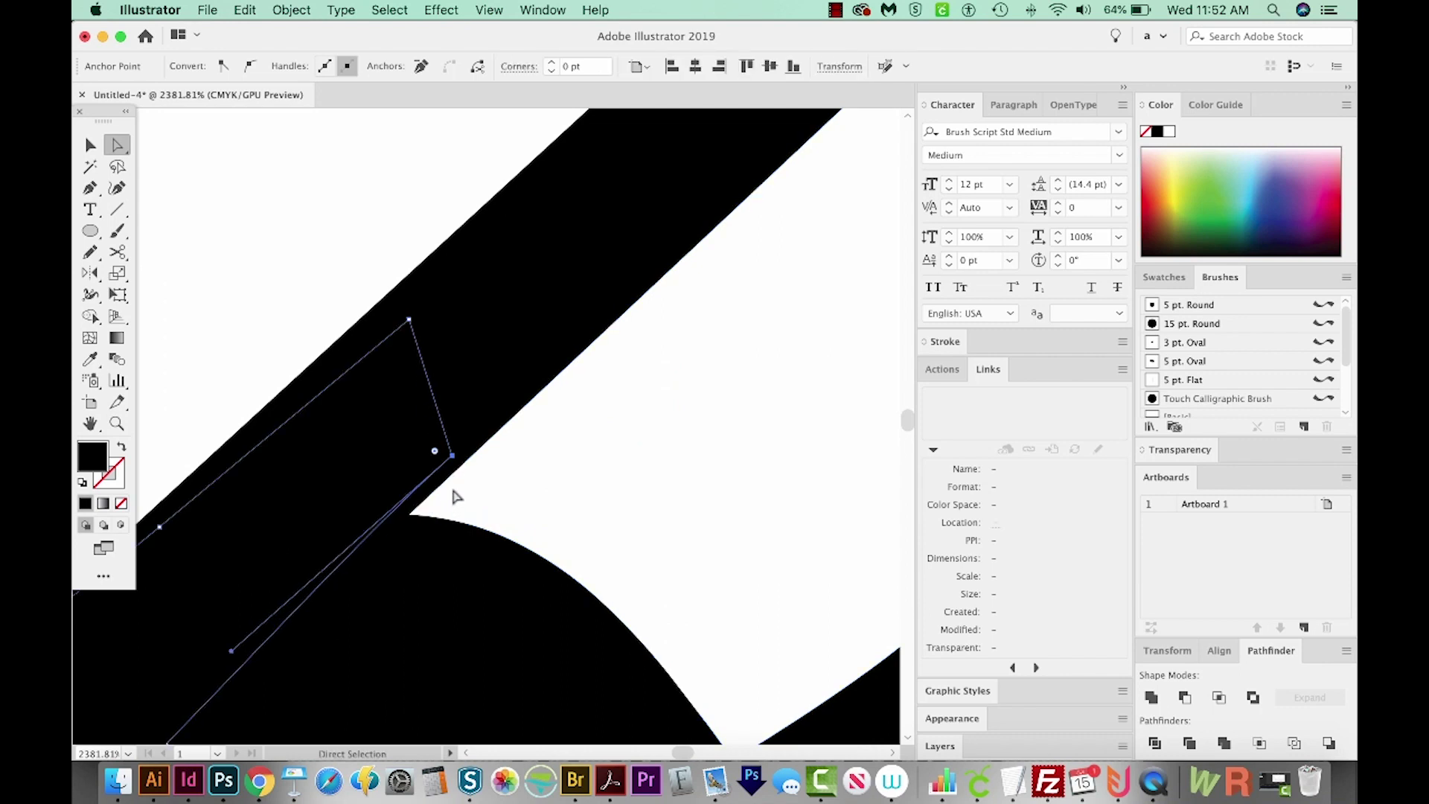
pyautogui.scroll(-10, 451, 498)
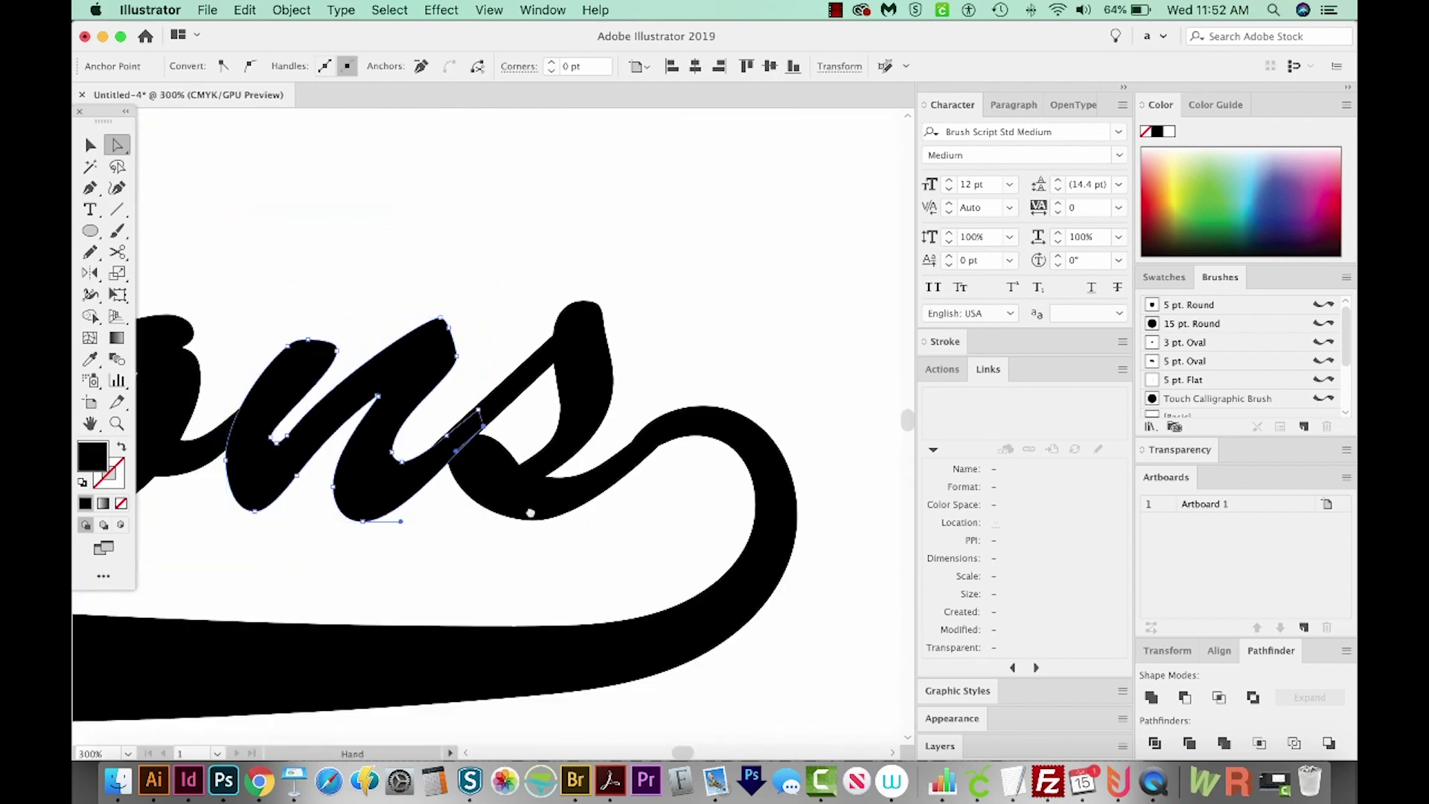
pyautogui.hscroll(-5, 452, 497)
pyautogui.hscroll(3, 363, 501)
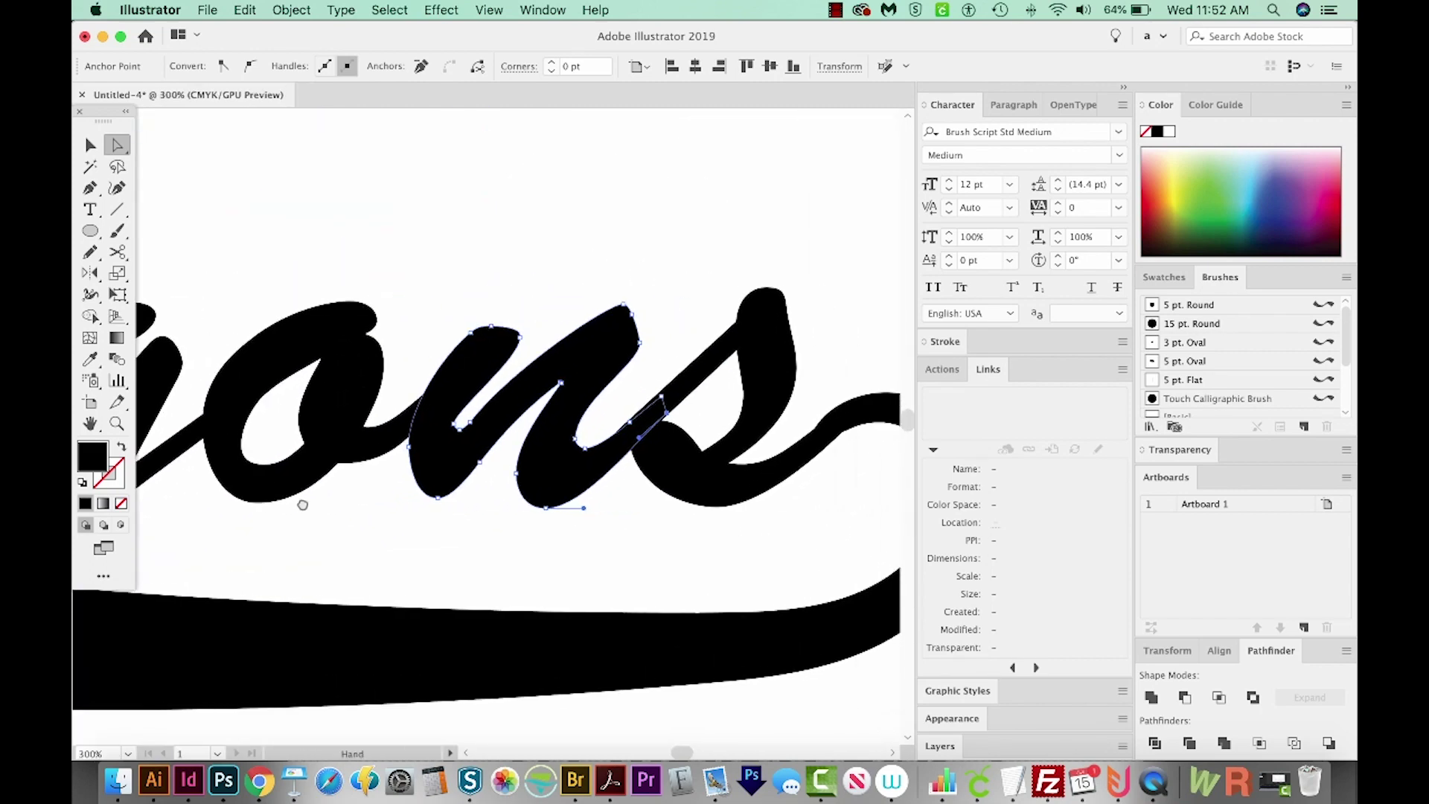
# Select the lettering group plus the swash and Unite them in the Pathfinder panel.
pyautogui.press('v')
pyautogui.click(696, 480)
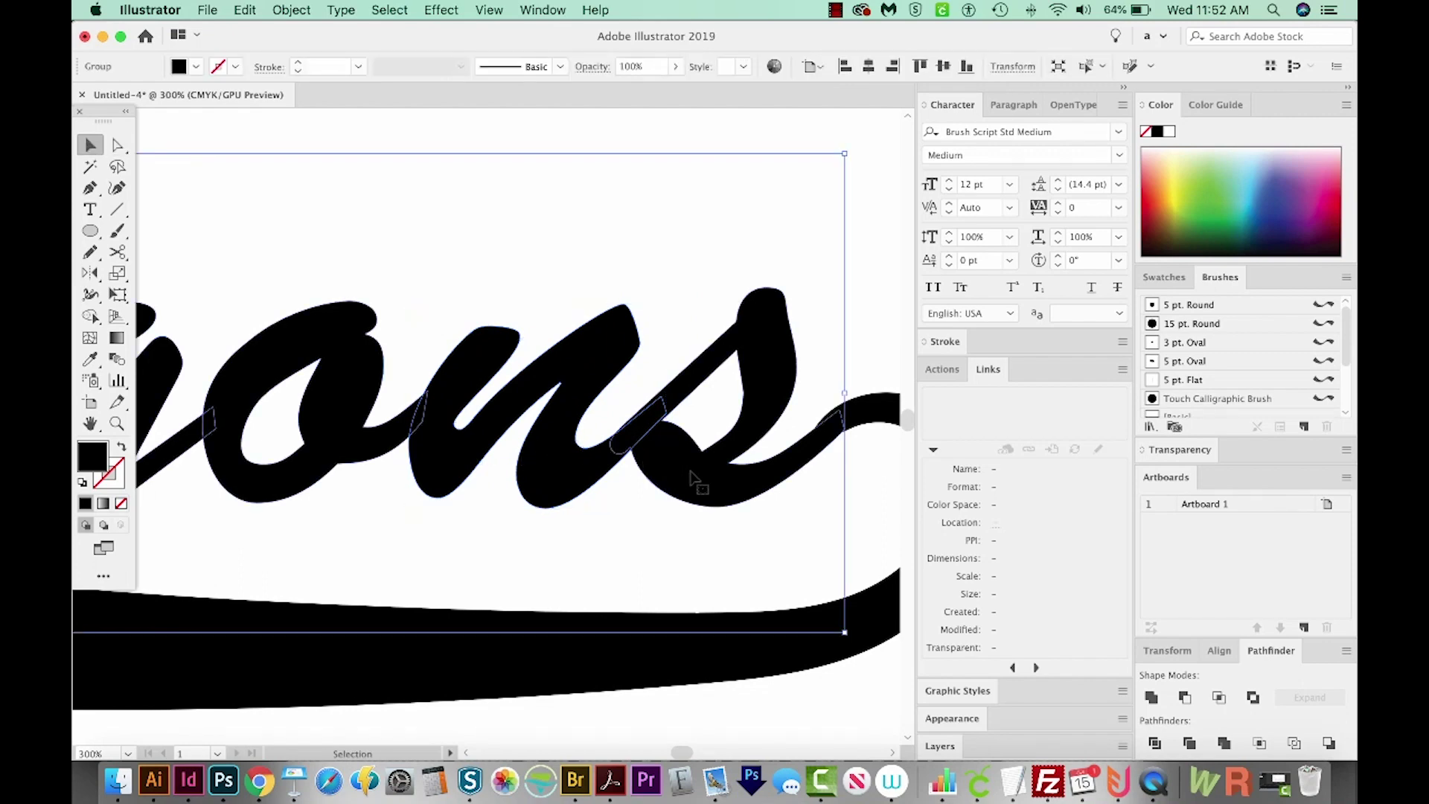
pyautogui.keyDown('shift'); pyautogui.click(572, 662); pyautogui.keyUp('shift')
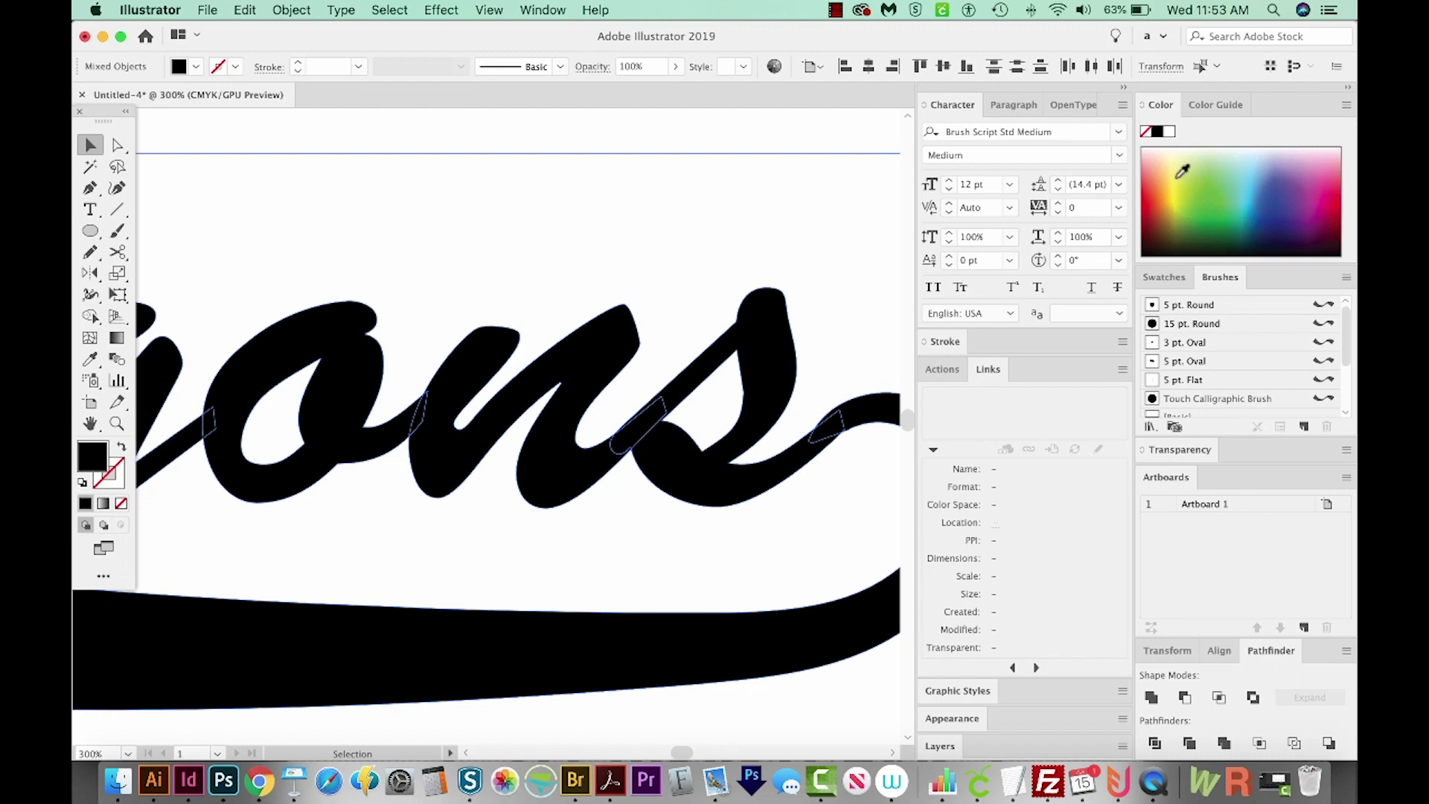
pyautogui.click(530, 11)
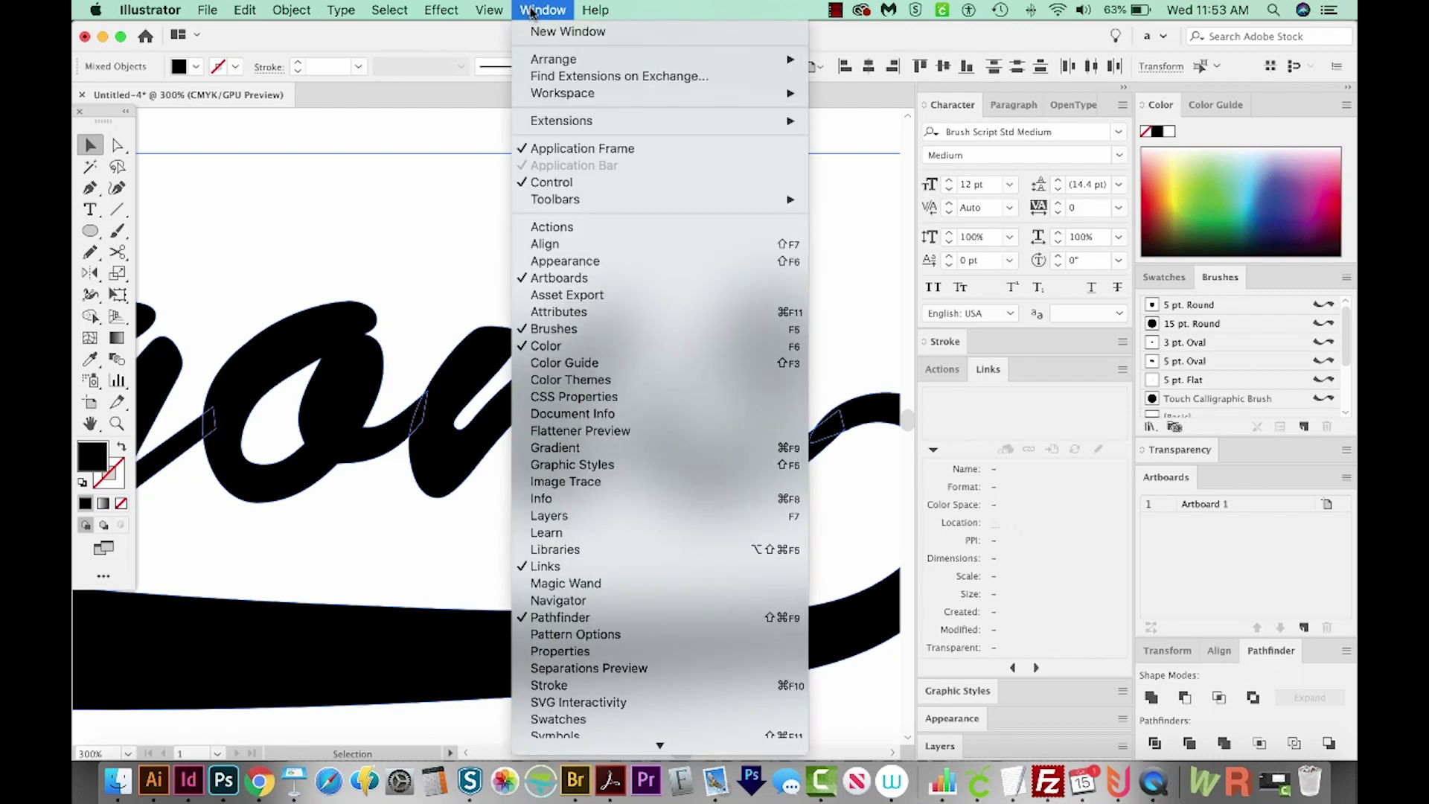
pyautogui.scroll(-1, 566, 689)
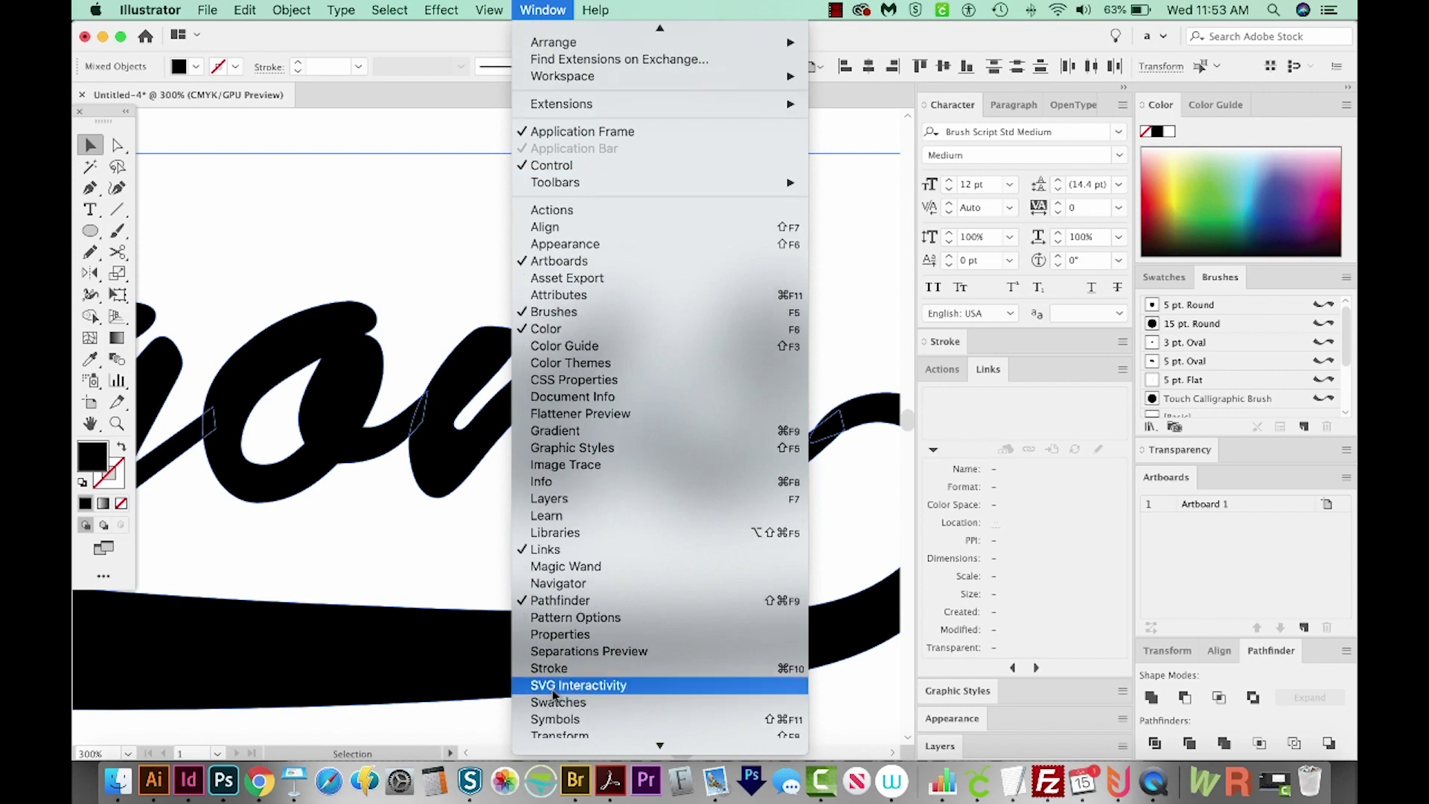
pyautogui.click(600, 602)
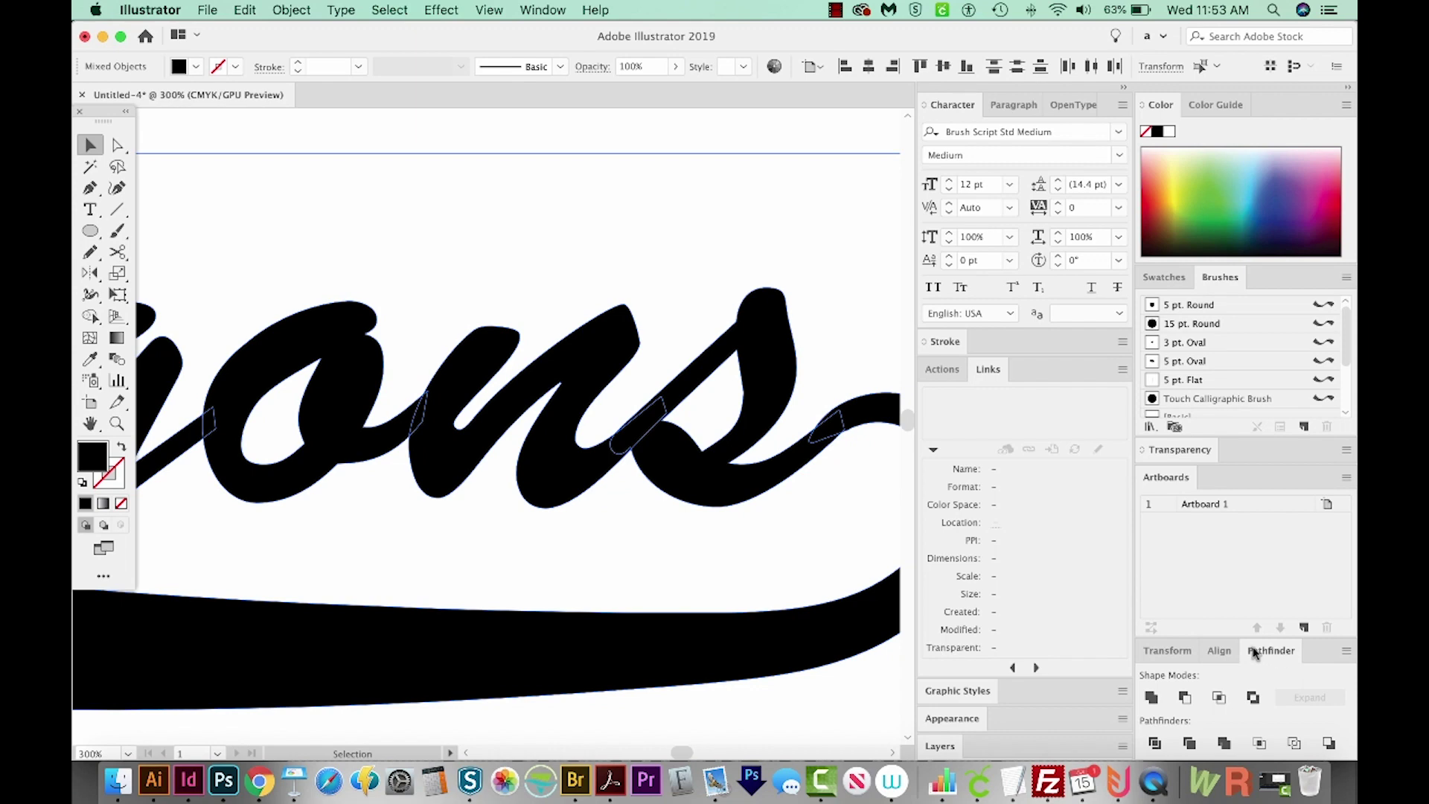
pyautogui.click(1153, 698)
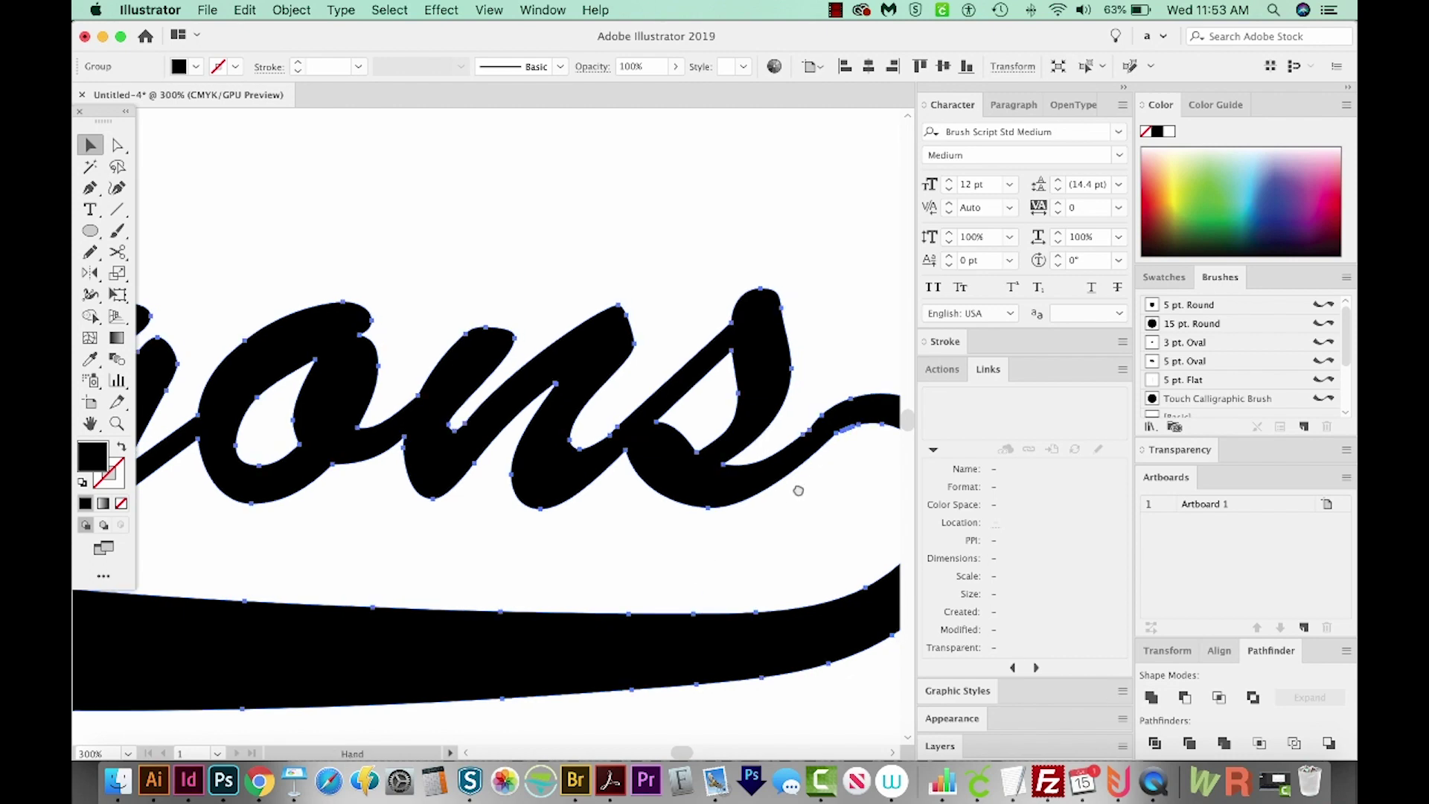
pyautogui.moveTo(798, 491); pyautogui.dragTo(725, 469)
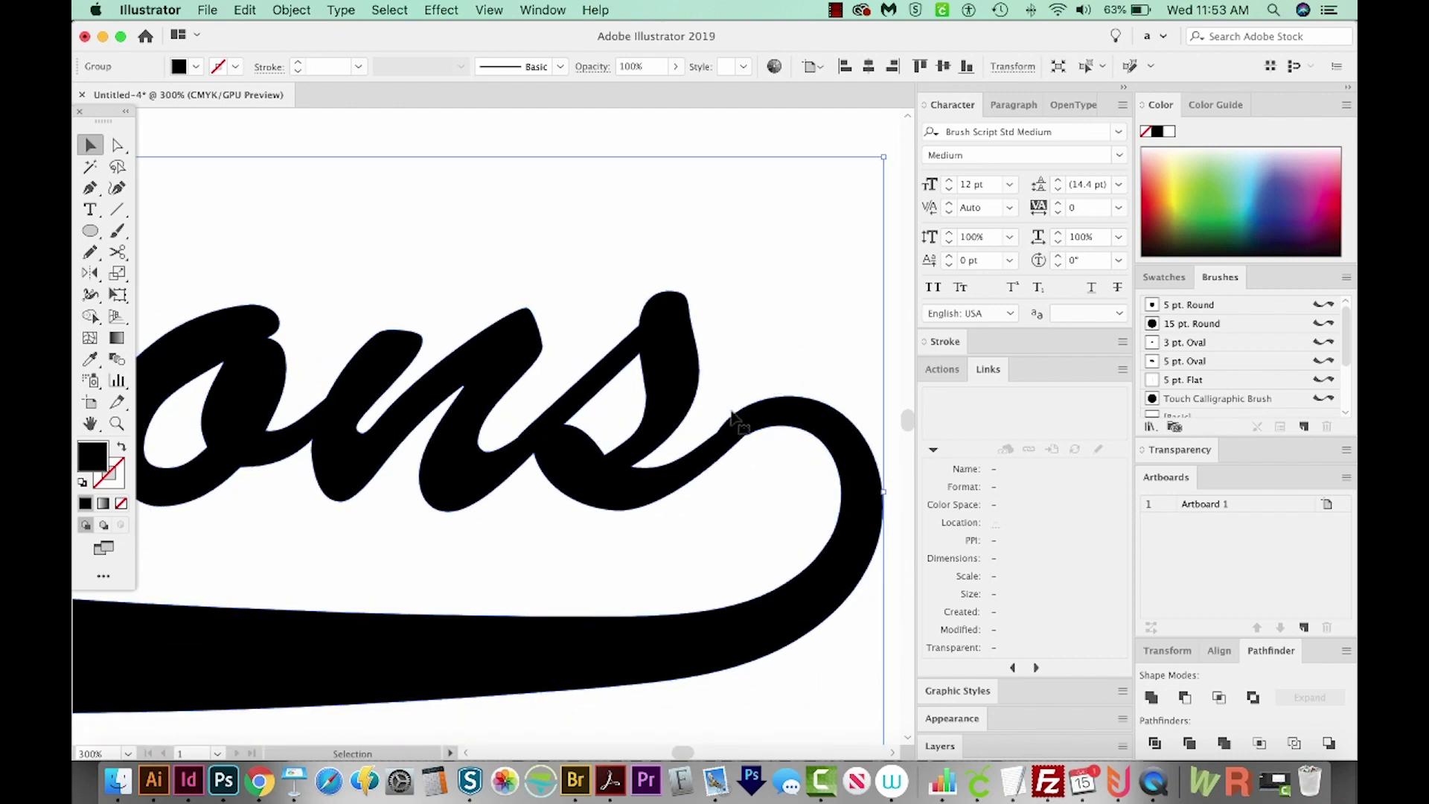
# Marquee-zoom in on the swash loop where the s's tail joins it.
pyautogui.press('z')
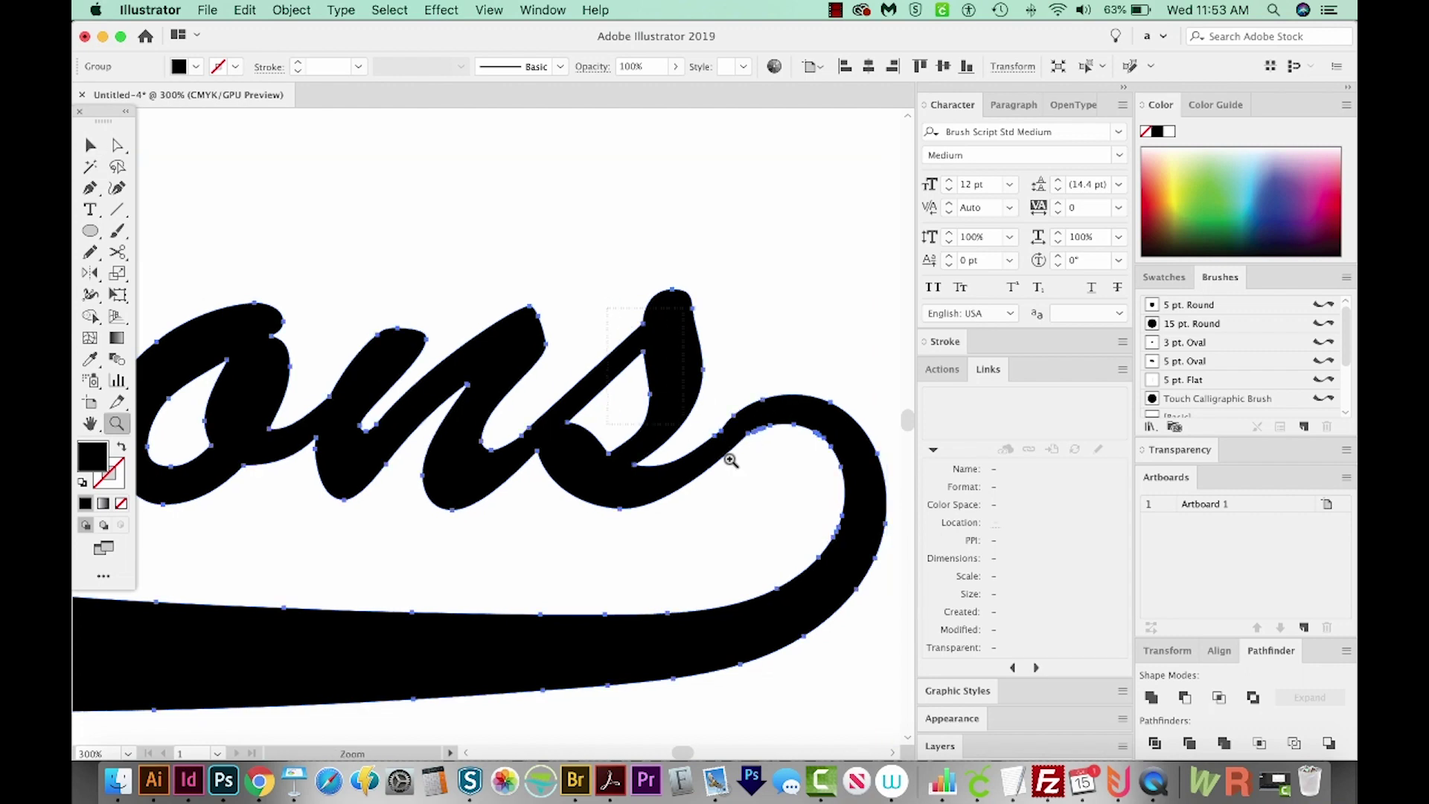
pyautogui.moveTo(606, 417); pyautogui.dragTo(871, 544)
pyautogui.moveTo(740, 551); pyautogui.dragTo(741, 497)
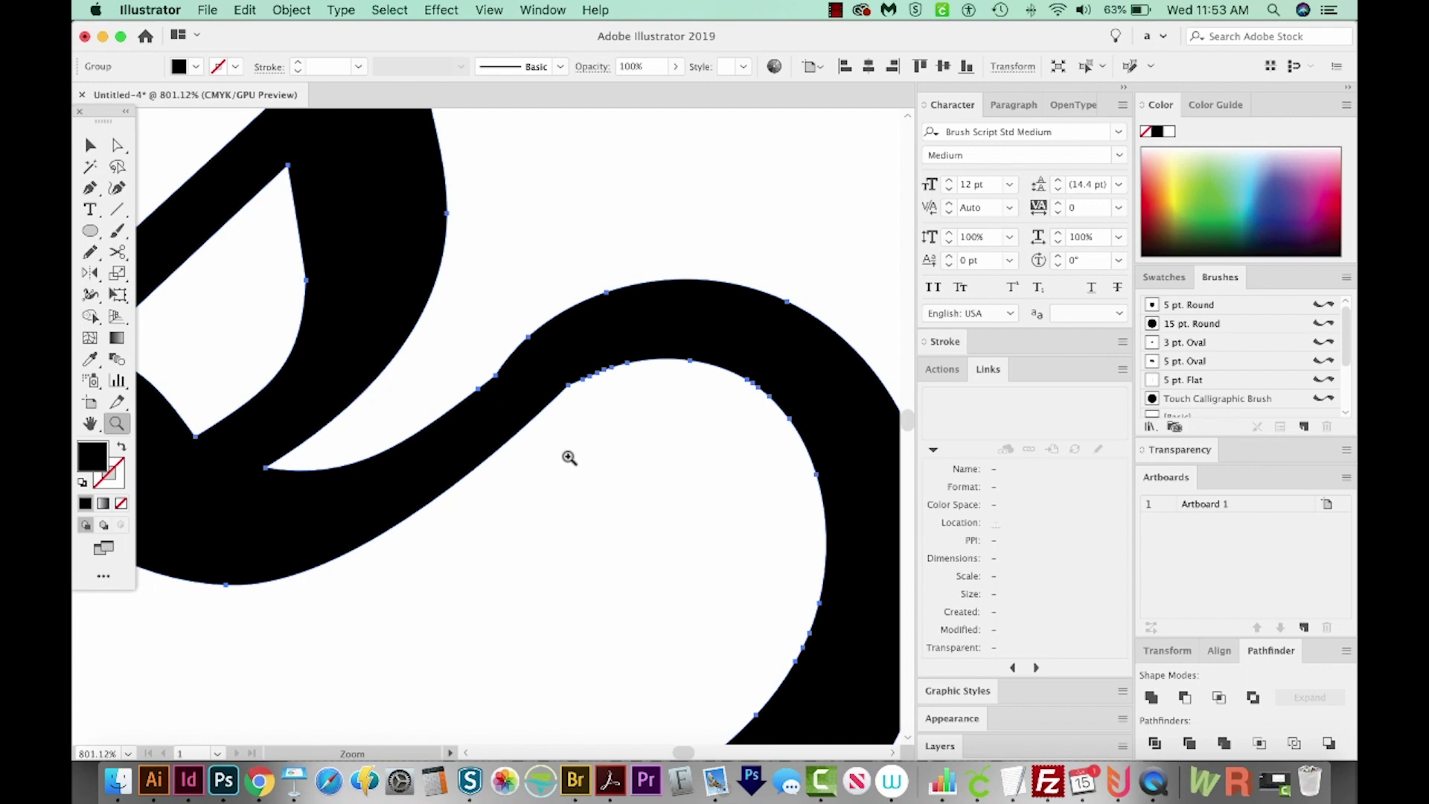
pyautogui.press('n')
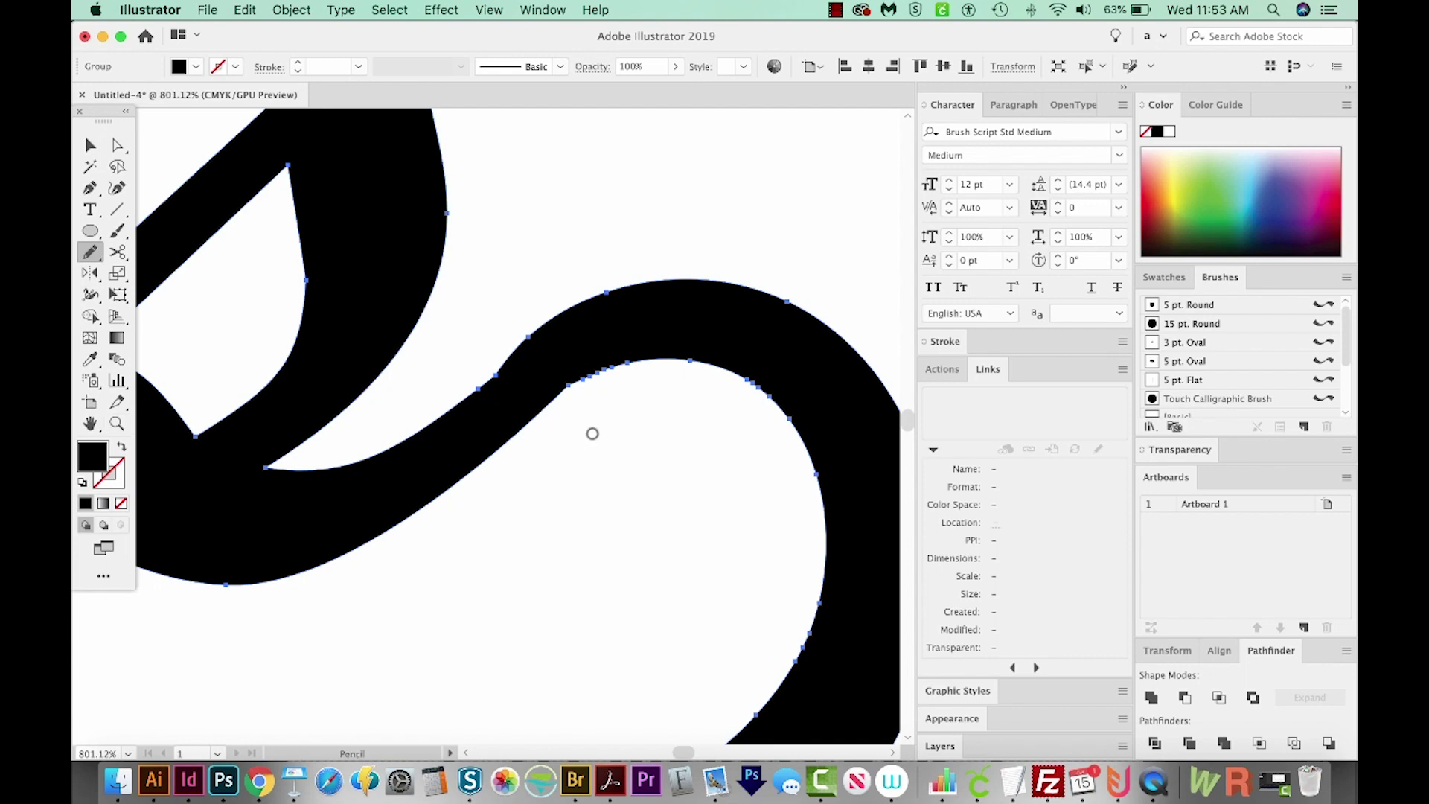
# With the Smooth Tool, drag twice along the swash's lumpy inner edge, then zoom out.
pyautogui.click(89, 252)
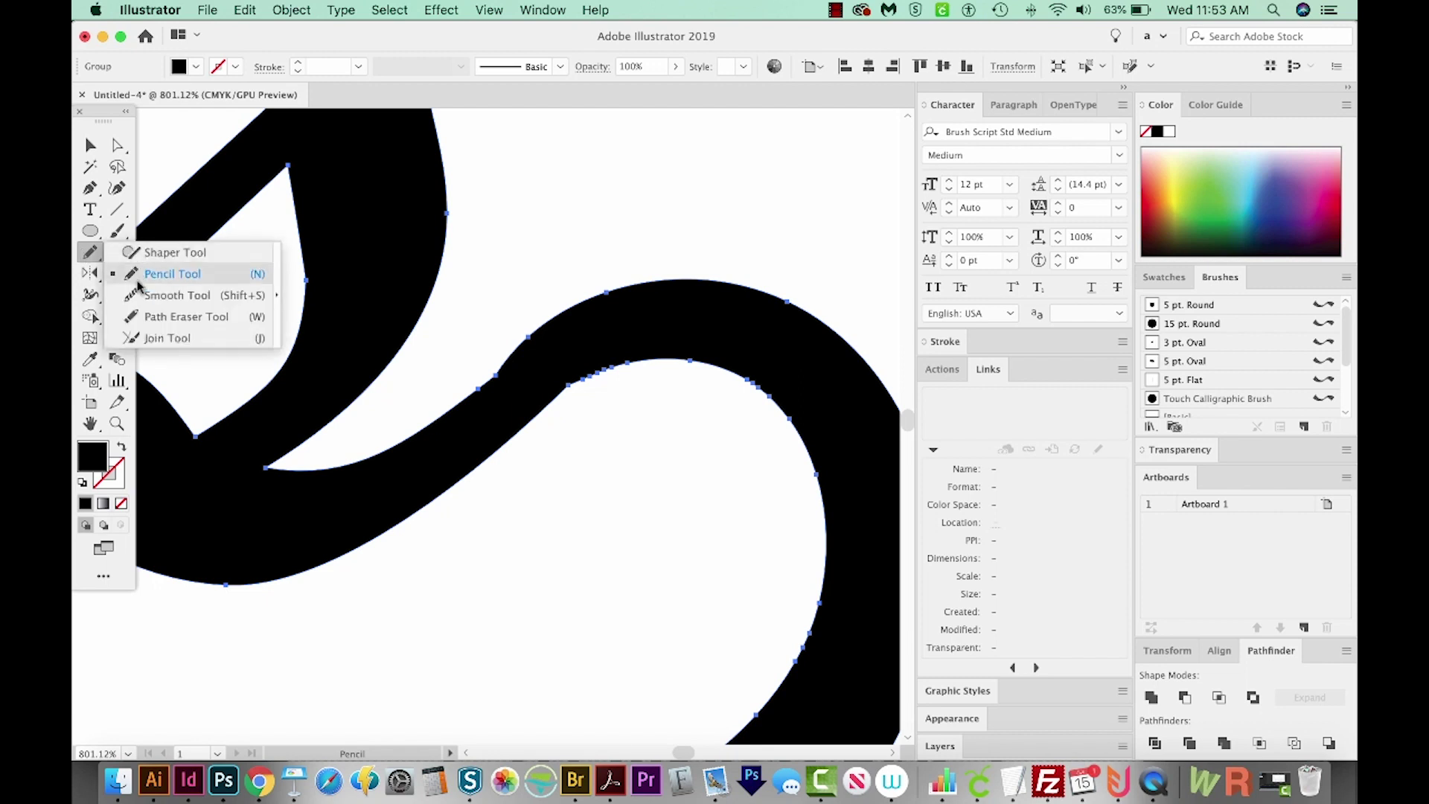
pyautogui.click(193, 298)
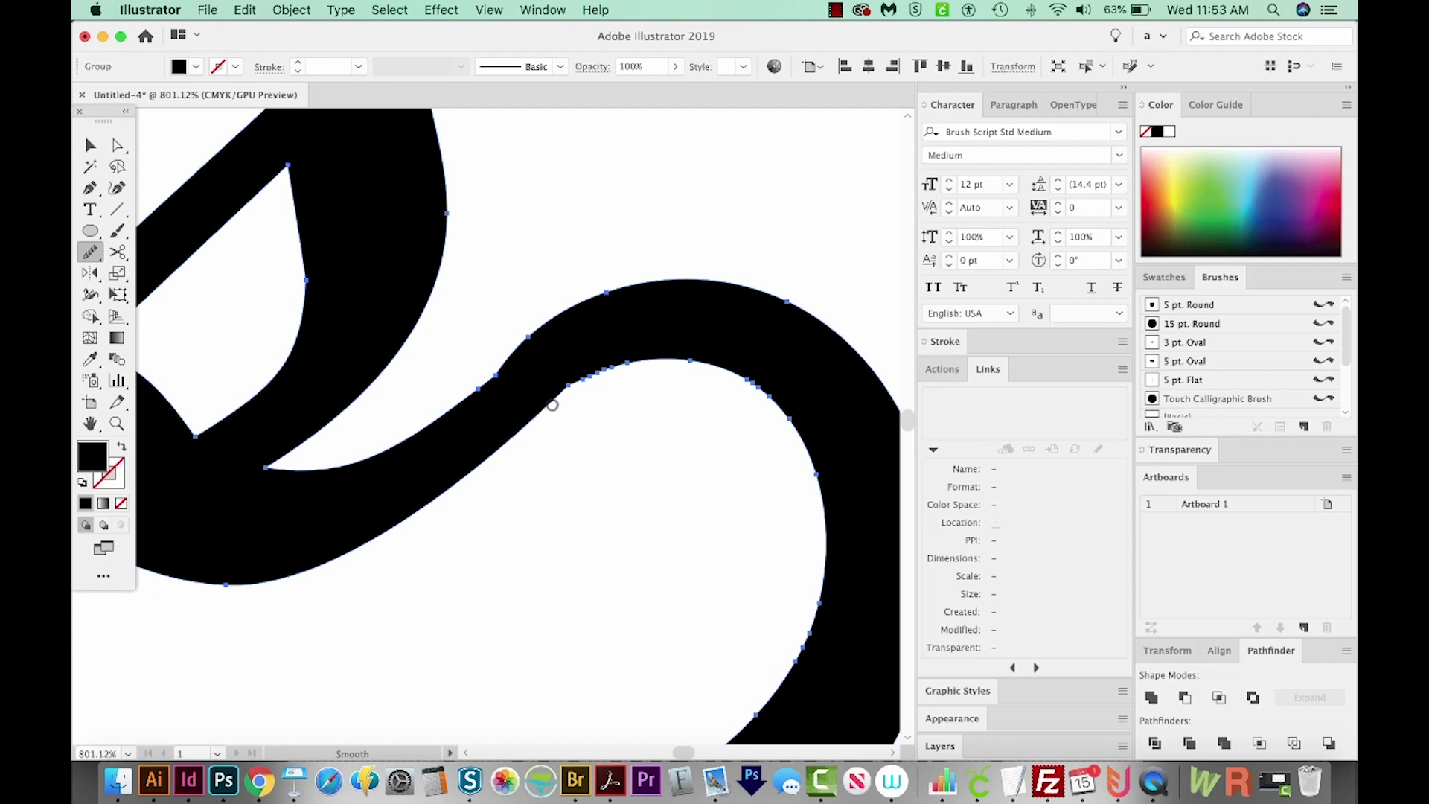
pyautogui.hscroll(-1, 565, 408)
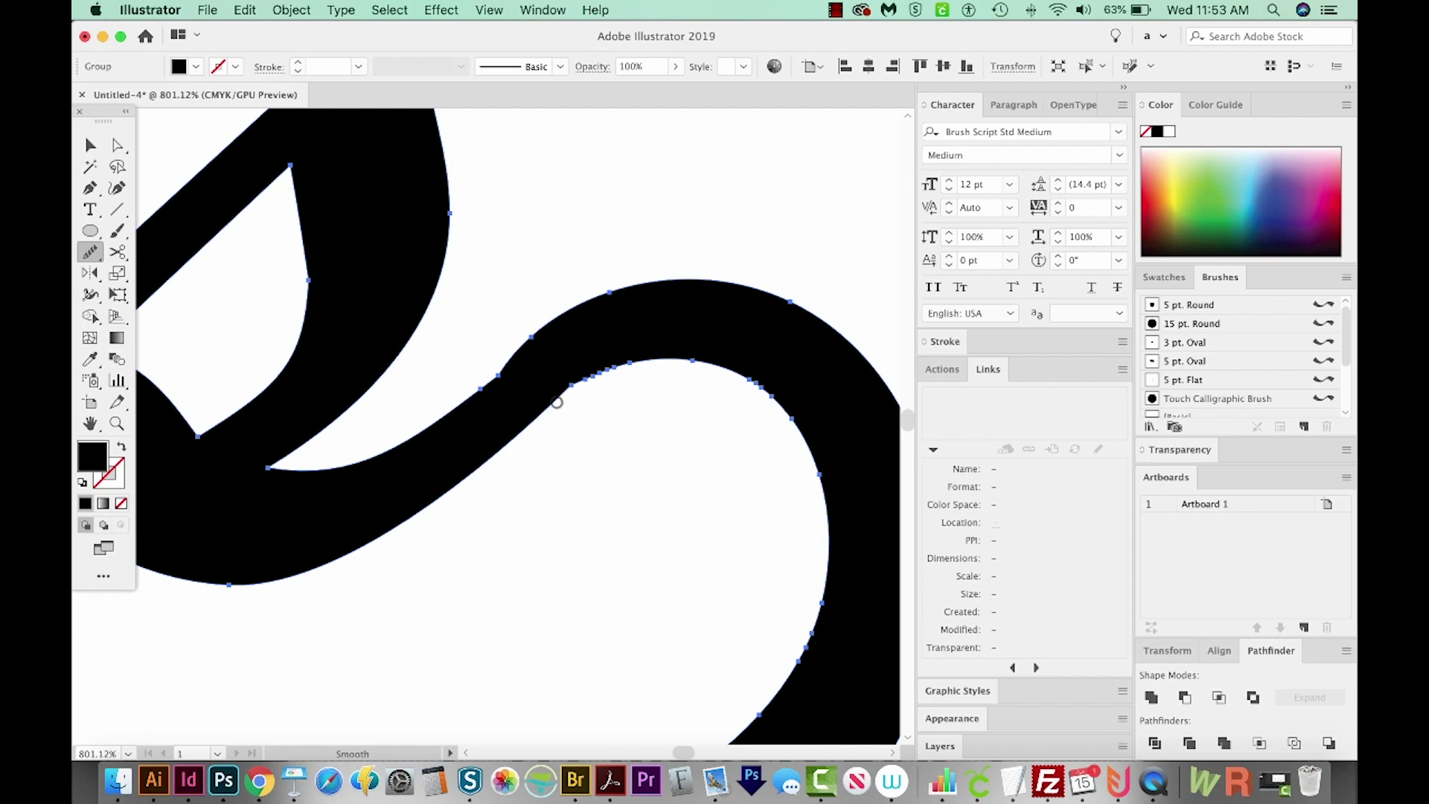
pyautogui.moveTo(624, 363)
pyautogui.mouseDown()
pyautogui.moveTo(708, 367)
pyautogui.moveTo(536, 447)
pyautogui.moveTo(629, 373)
pyautogui.moveTo(584, 468)
pyautogui.mouseUp()
pyautogui.moveTo(600, 402); pyautogui.dragTo(580, 358)
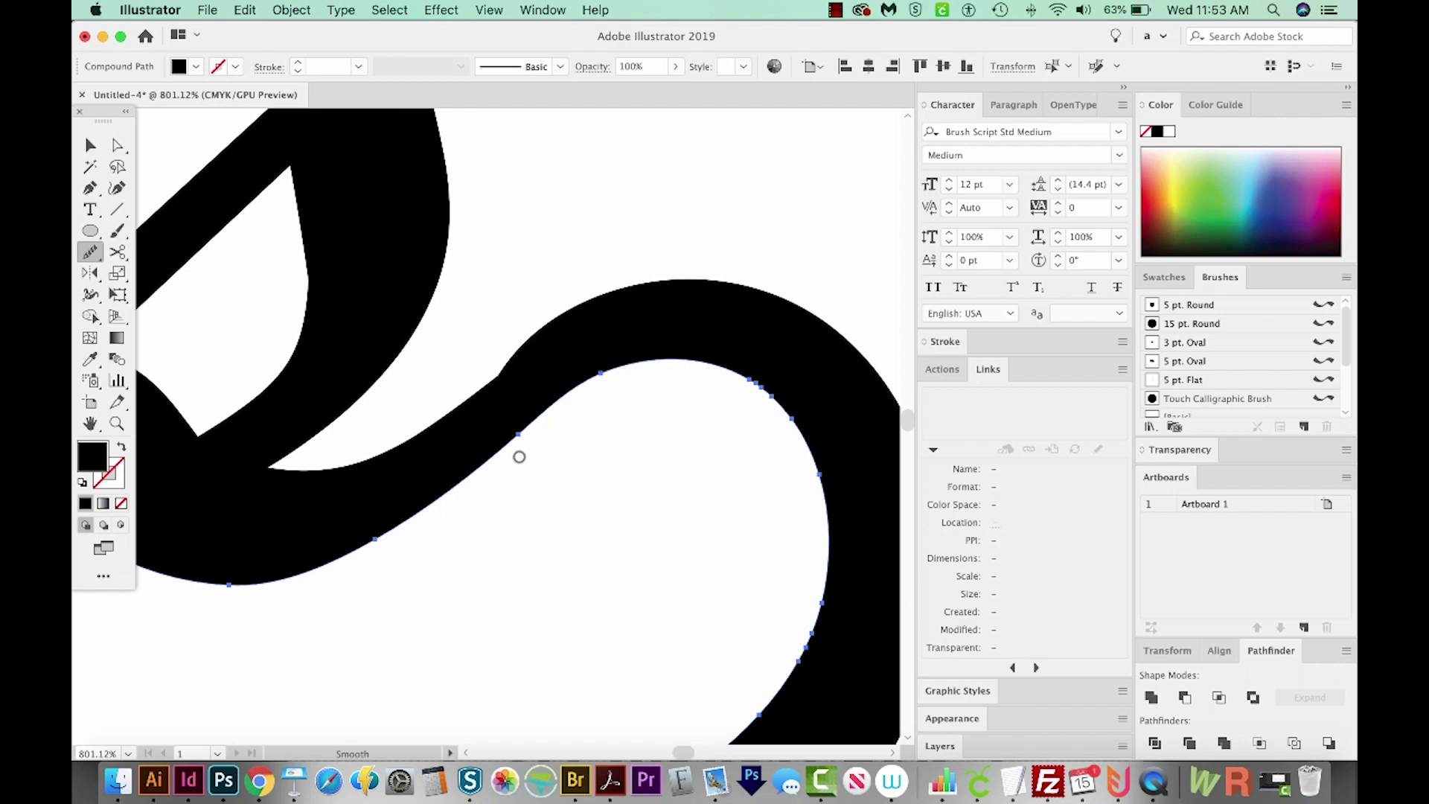
pyautogui.hscroll(-1, 504, 456)
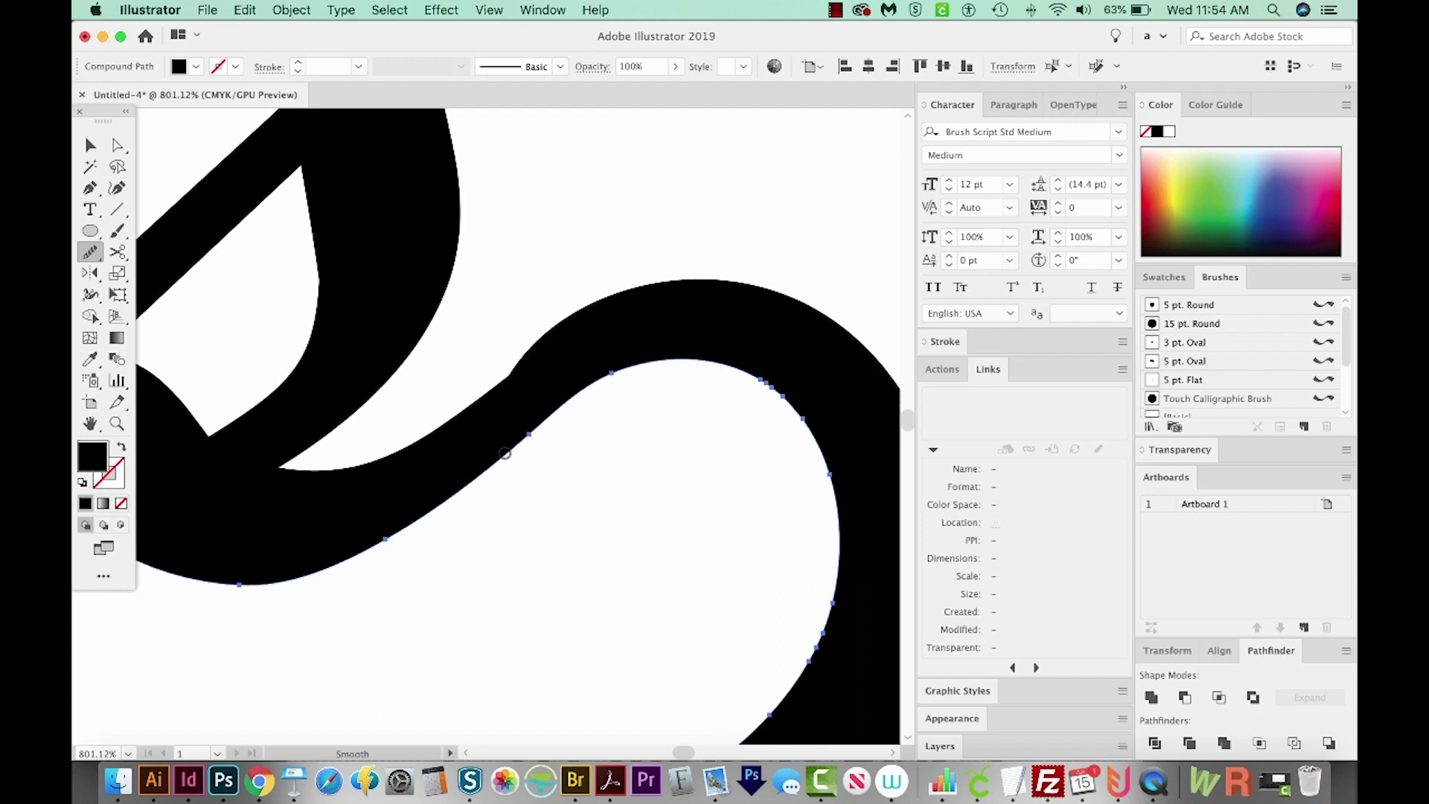
pyautogui.press('super+minus')
pyautogui.press('super+minus')
pyautogui.press('super+minus')
pyautogui.press('super+minus')
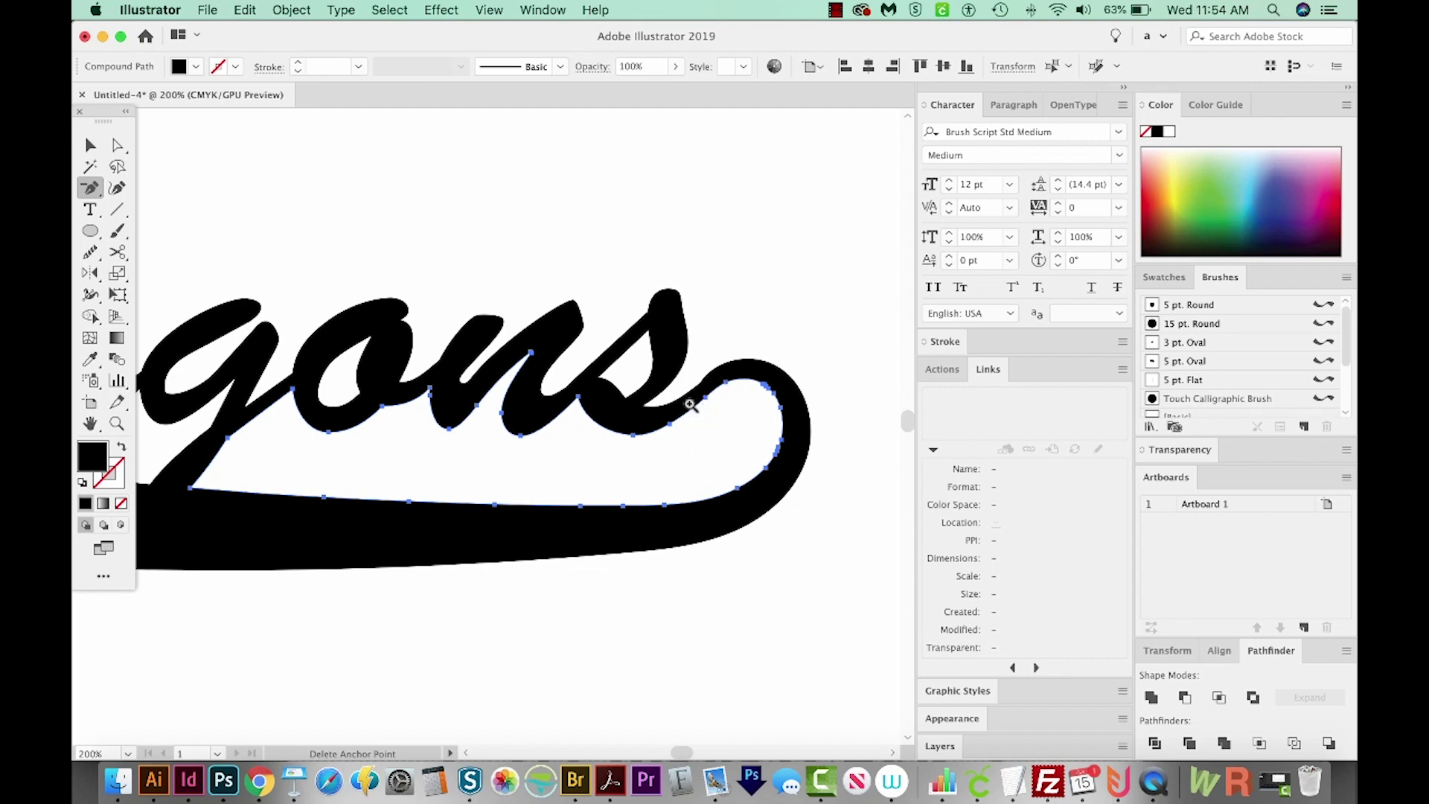
# Zoom on the s–swash join and smooth the swash's upper edge with several Smooth Tool passes.
pyautogui.press('z')
pyautogui.moveTo(648, 419); pyautogui.dragTo(737, 325)
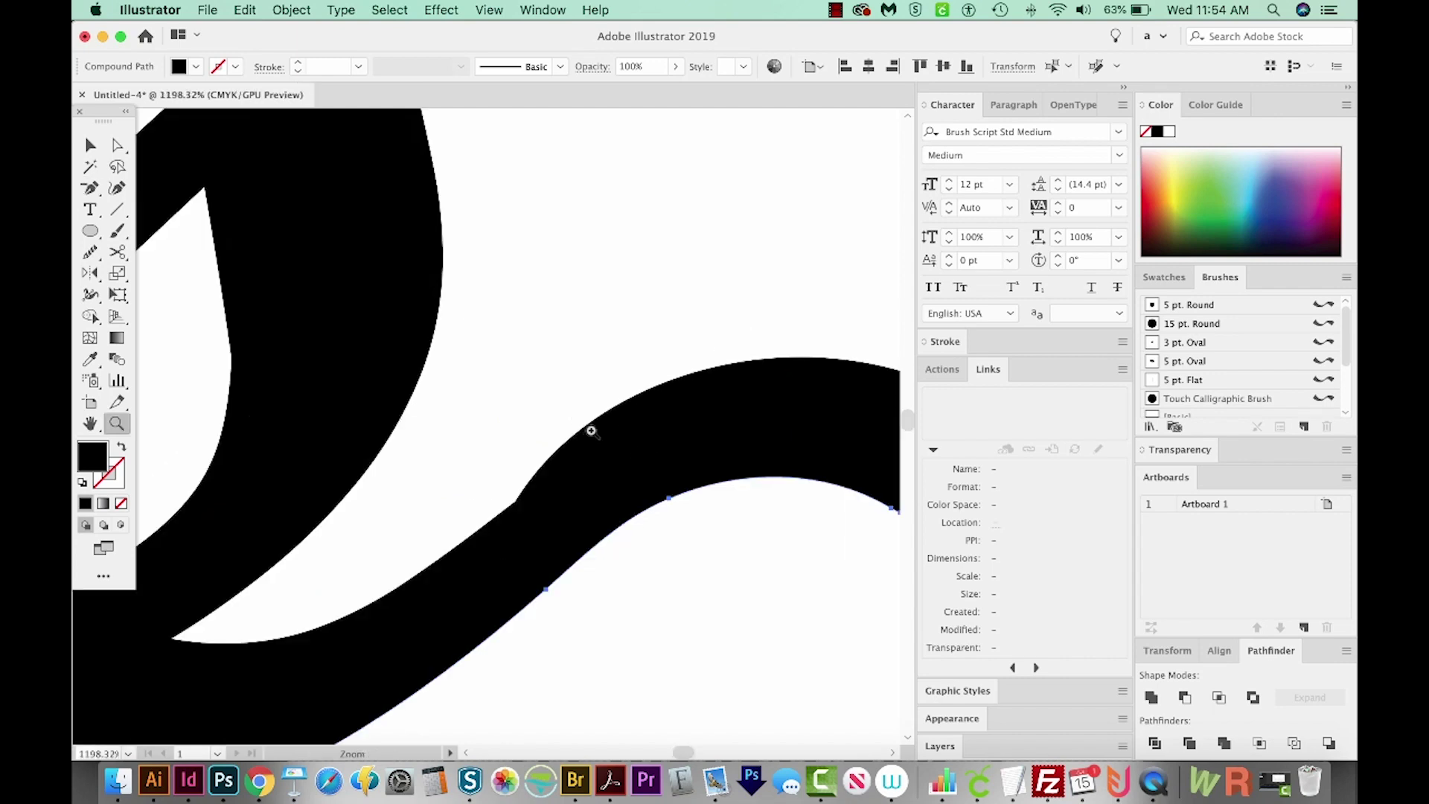
pyautogui.press('a')
pyautogui.click(572, 465)
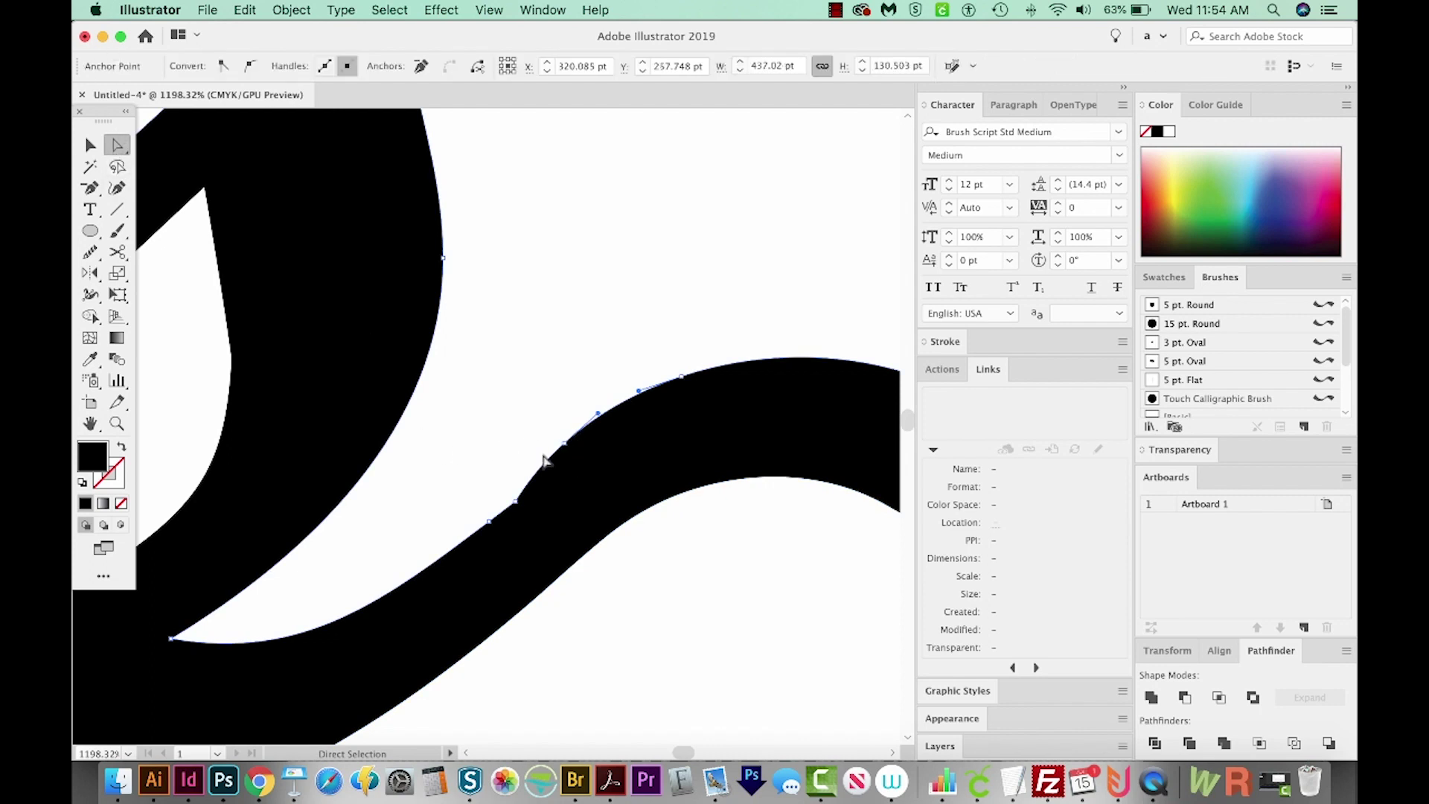
pyautogui.press('n')
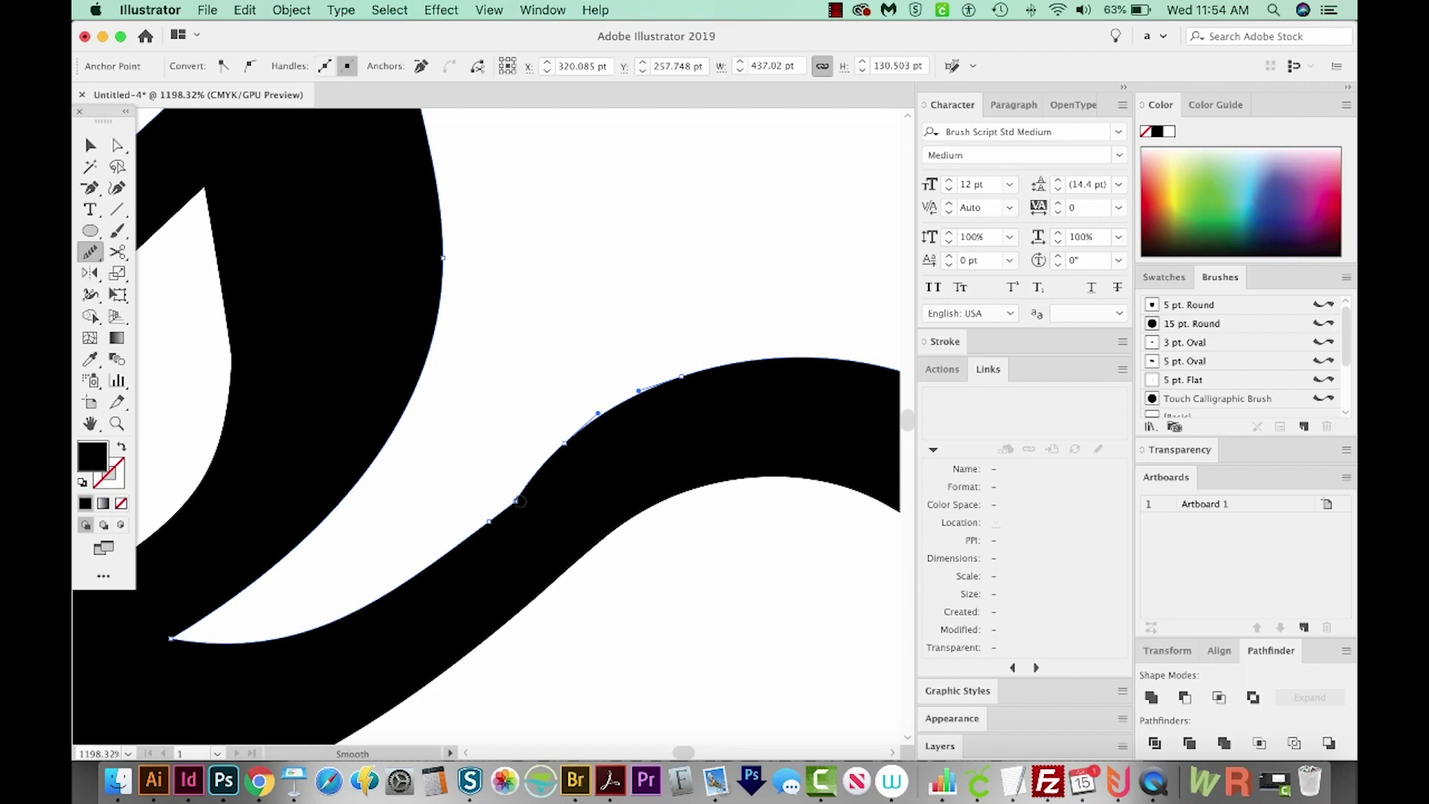
pyautogui.moveTo(487, 521); pyautogui.dragTo(638, 397)
pyautogui.moveTo(436, 559)
pyautogui.mouseDown()
pyautogui.moveTo(655, 434)
pyautogui.moveTo(634, 379)
pyautogui.mouseUp()
pyautogui.moveTo(469, 521)
pyautogui.mouseDown()
pyautogui.moveTo(484, 494)
pyautogui.moveTo(692, 366)
pyautogui.mouseUp()
pyautogui.moveTo(498, 508)
pyautogui.mouseDown()
pyautogui.moveTo(586, 435)
pyautogui.moveTo(533, 470)
pyautogui.mouseUp()
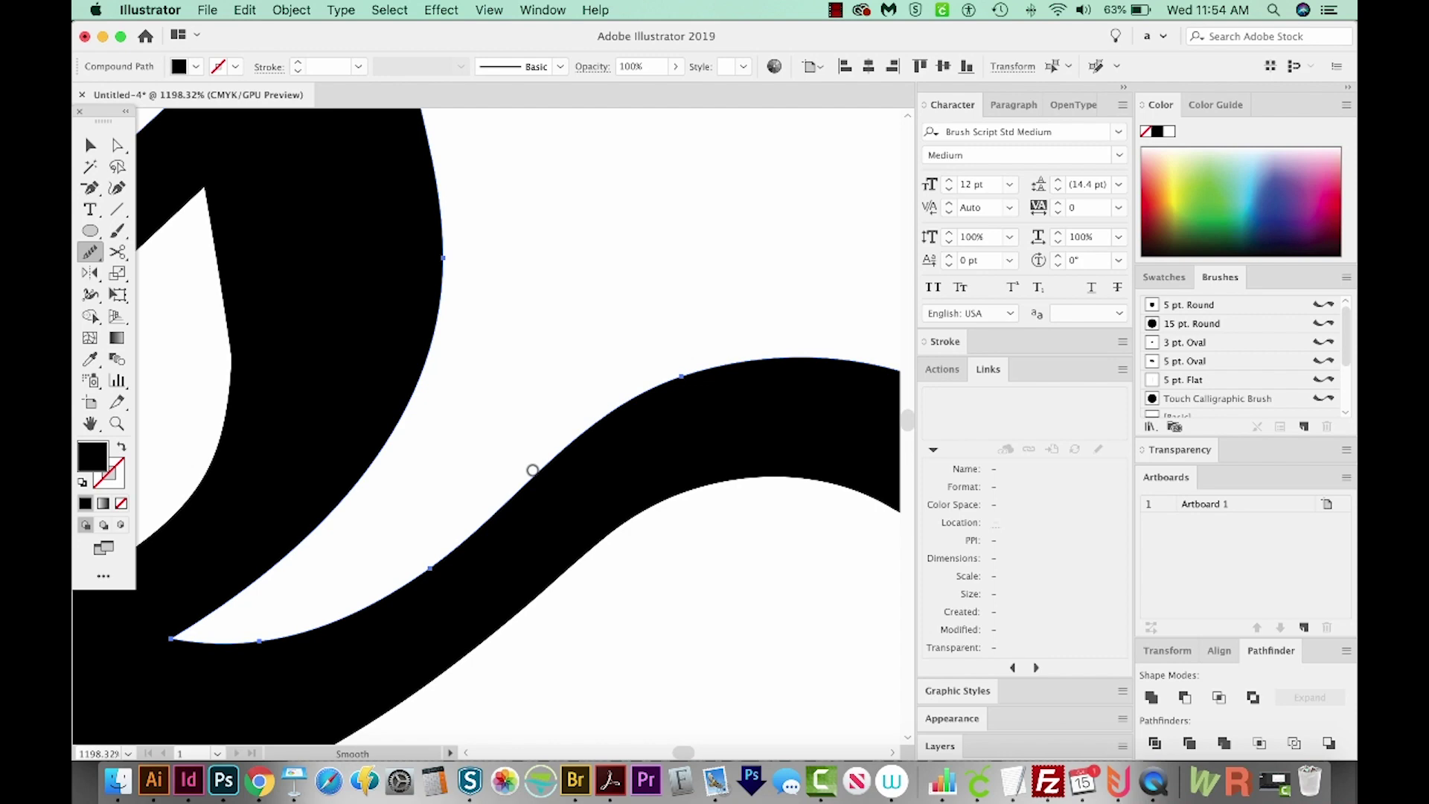
pyautogui.press('super+minus')
pyautogui.press('super+minus')
pyautogui.press('super+minus')
pyautogui.press('super+minus')
pyautogui.press('super+minus')
pyautogui.press('super+minus')
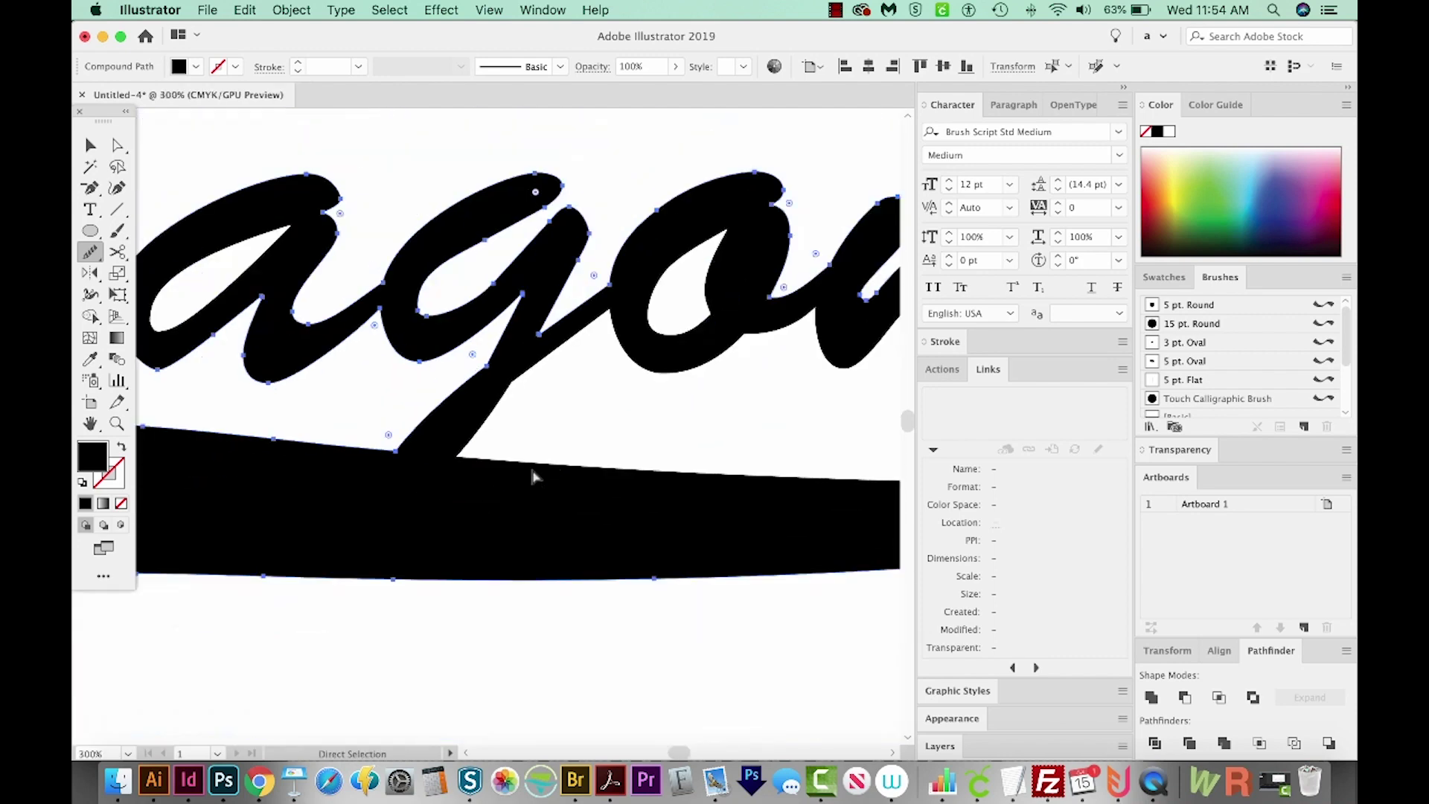
pyautogui.press('super+minus')
# Select the Dragons artwork and marquee the anchors at the swash's left tip.
pyautogui.press('shift+super+a')
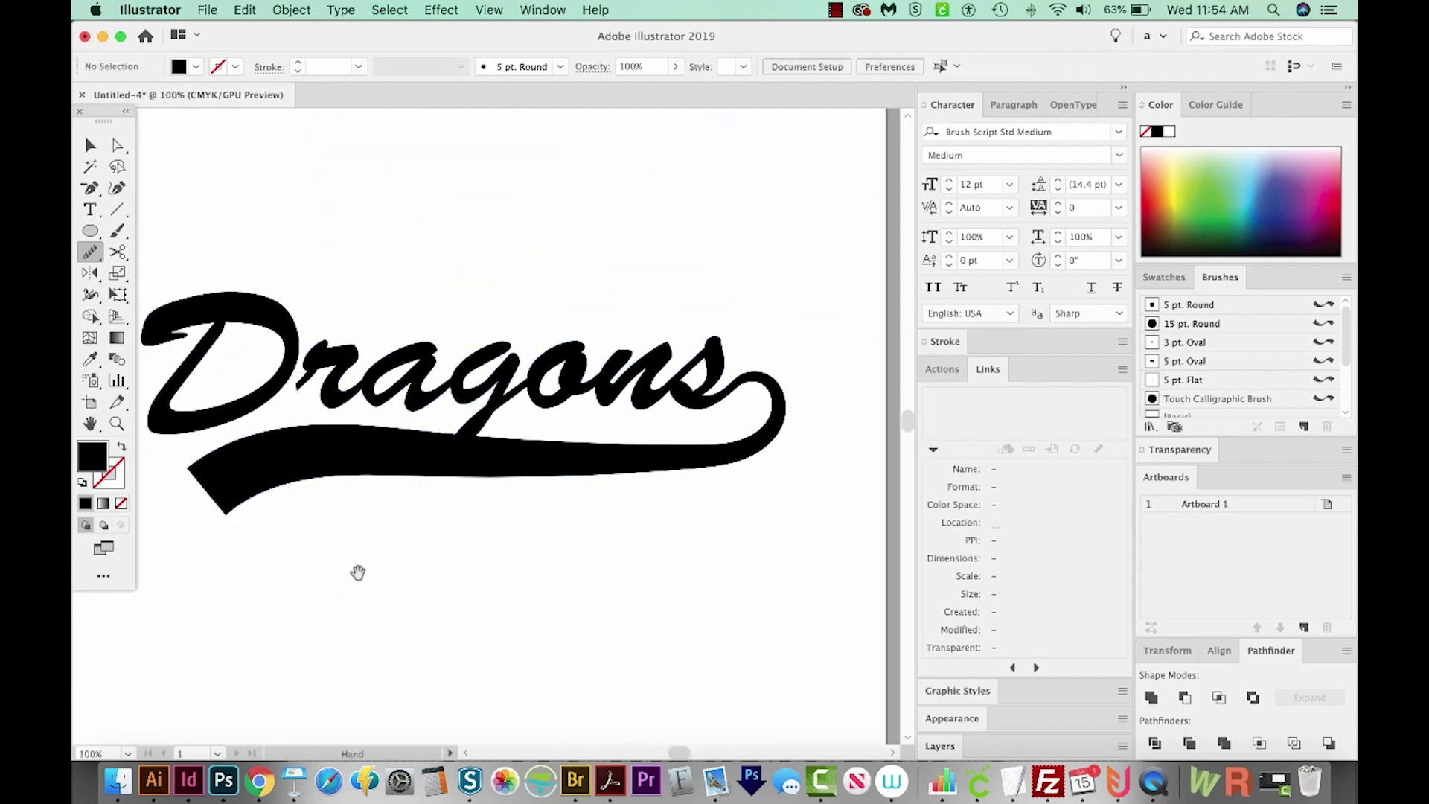
pyautogui.moveTo(360, 574); pyautogui.dragTo(440, 615)
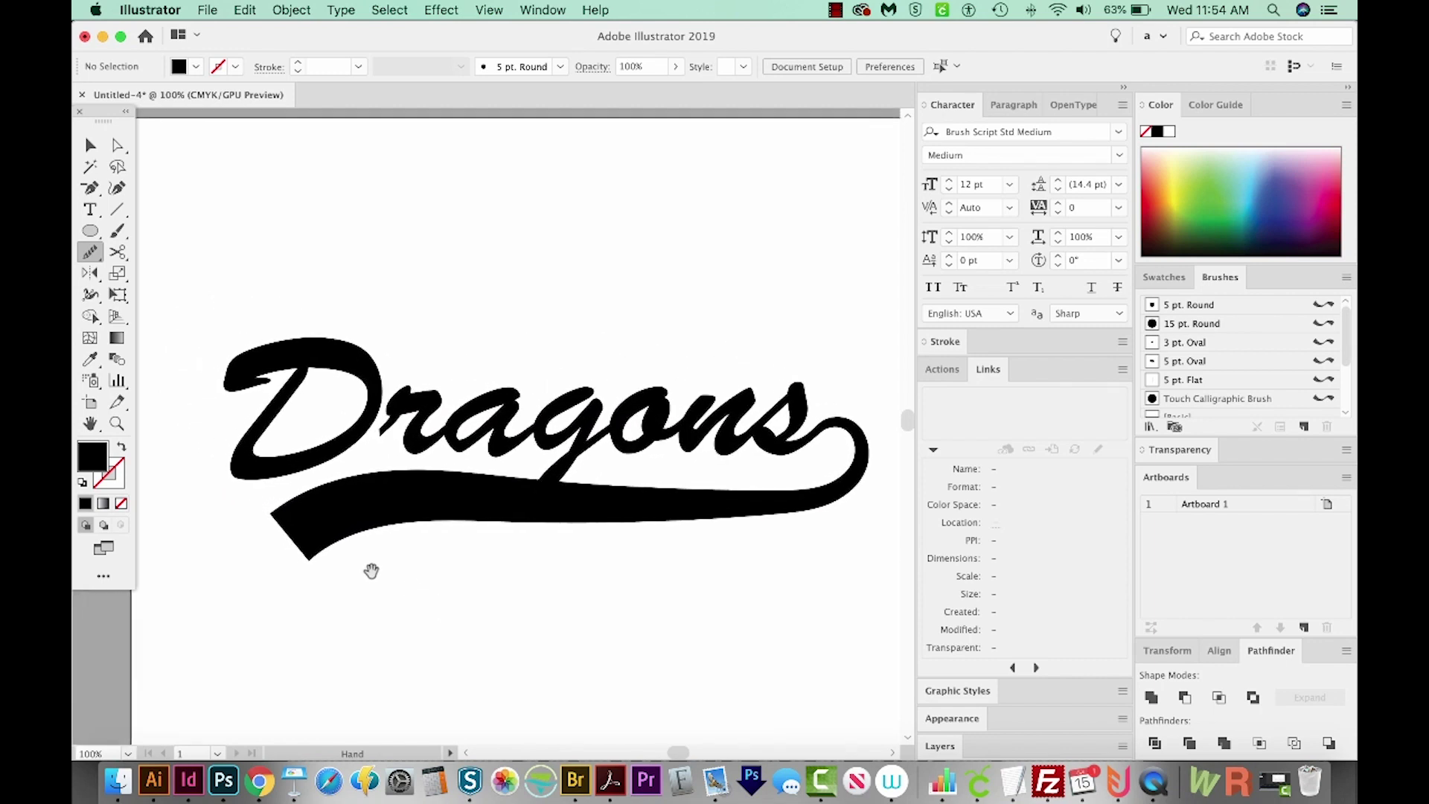
pyautogui.press('v')
pyautogui.click(330, 542)
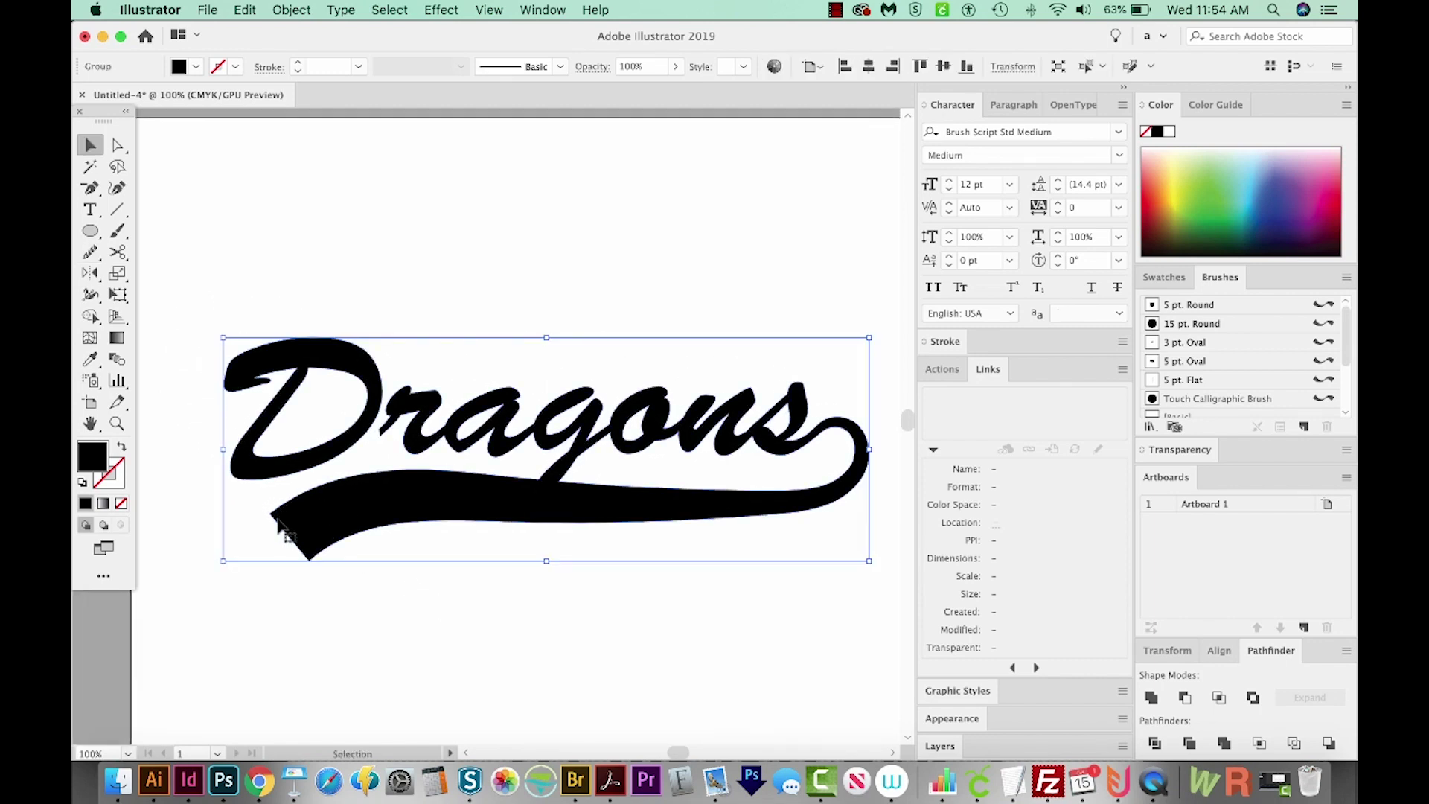
pyautogui.hscroll(-2, 317, 578)
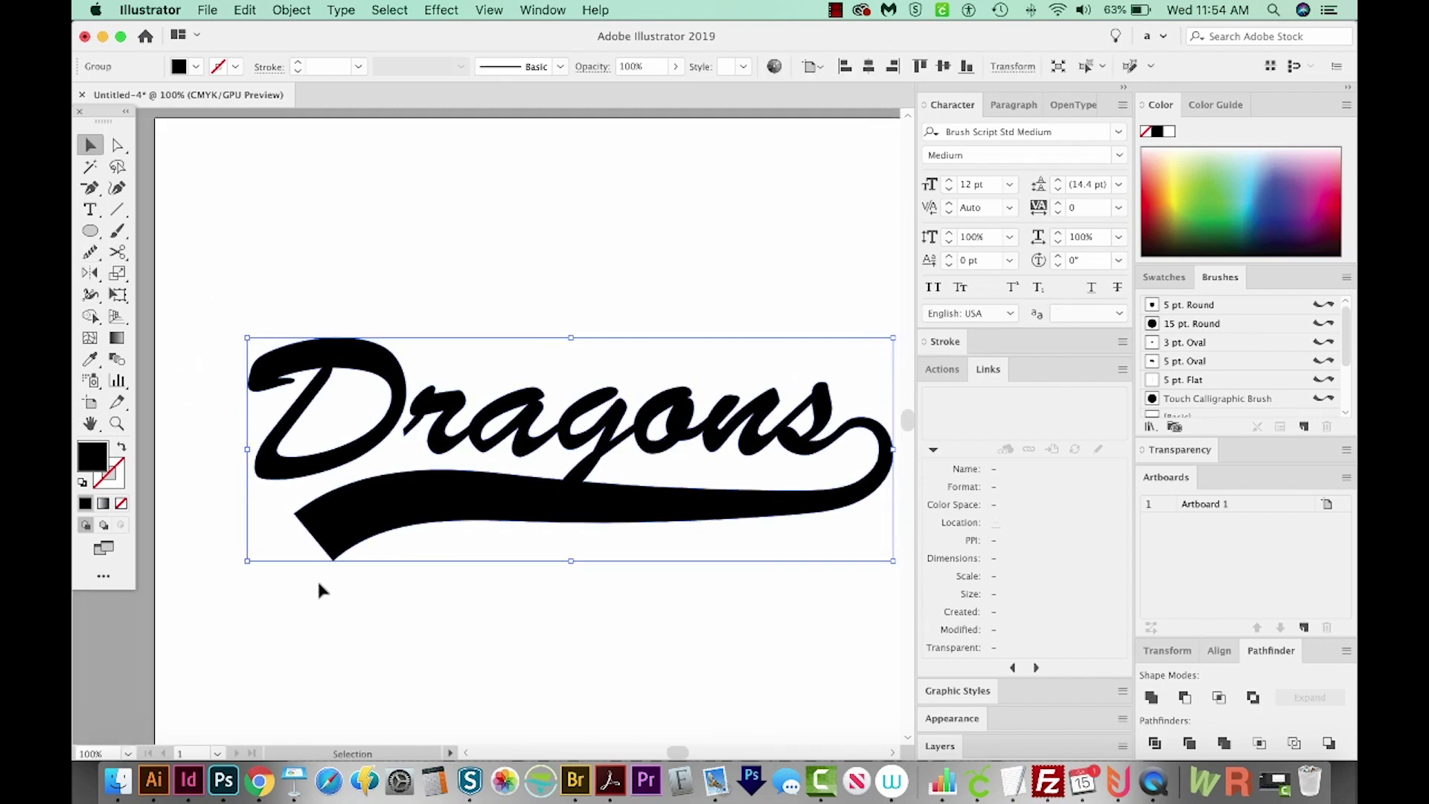
pyautogui.press('a')
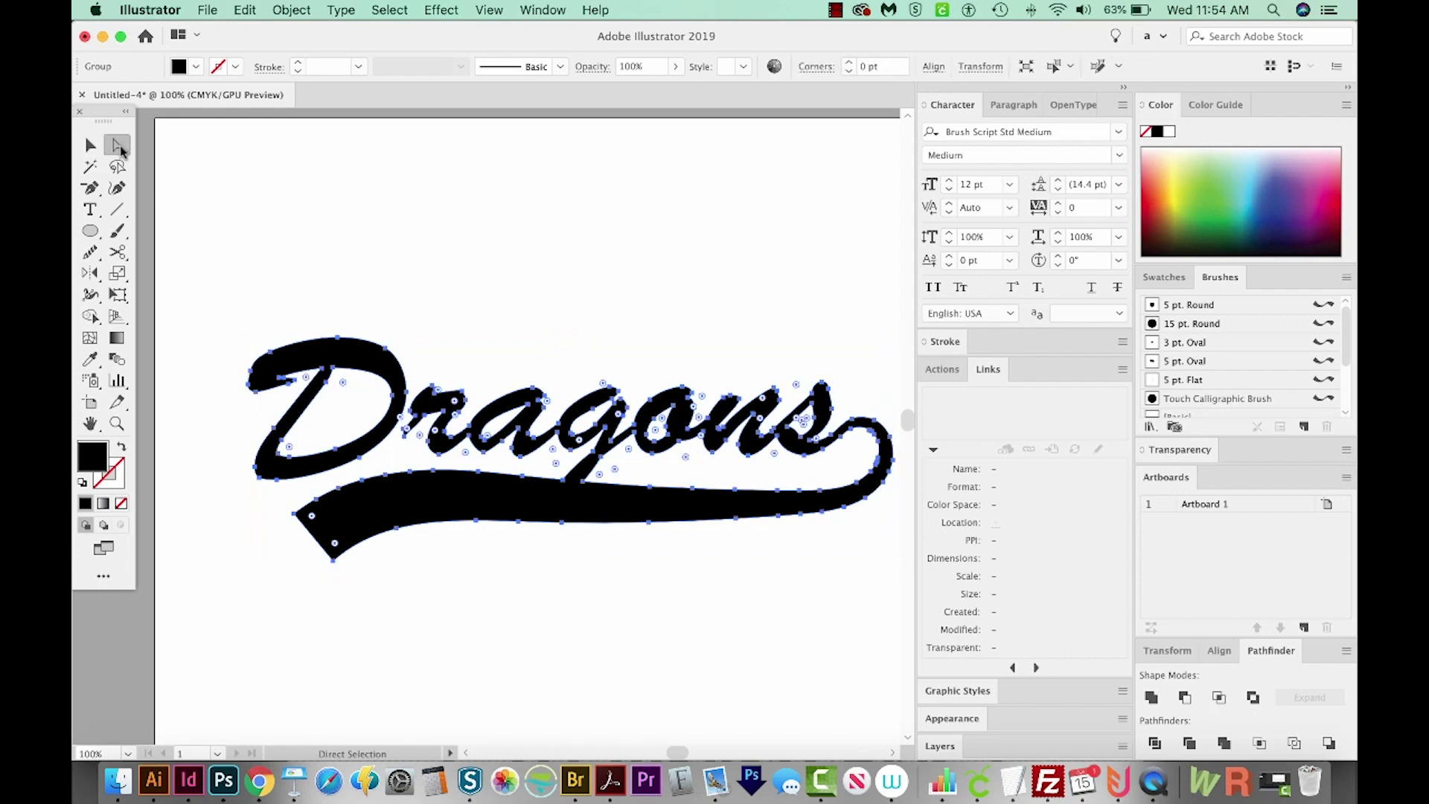
pyautogui.moveTo(262, 504); pyautogui.dragTo(338, 596)
pyautogui.moveTo(350, 609); pyautogui.dragTo(346, 606)
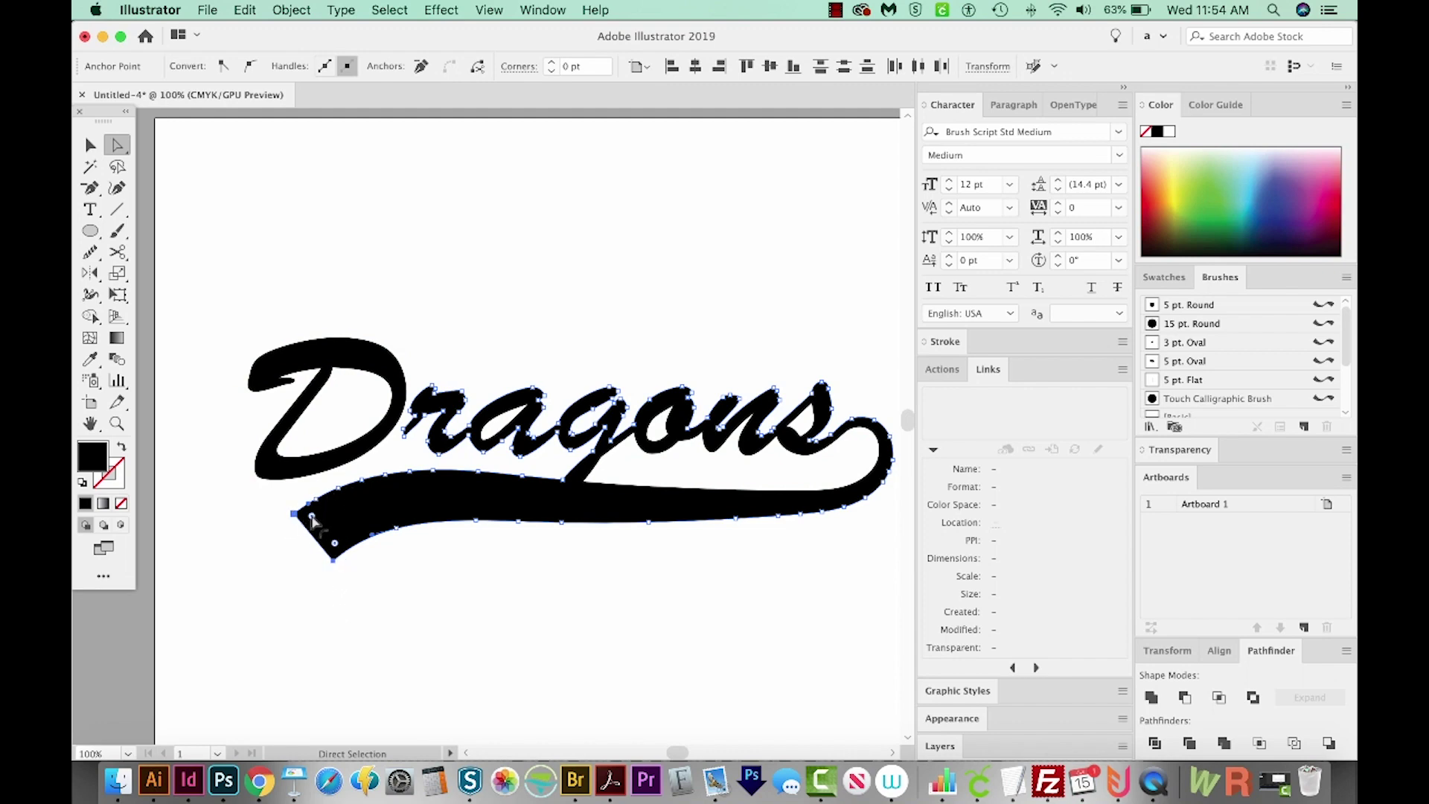
# Round the swash's left corner with the live-corner widget, redoing it smaller at about 9.64 pt.
pyautogui.click(334, 559)
pyautogui.click(293, 515)
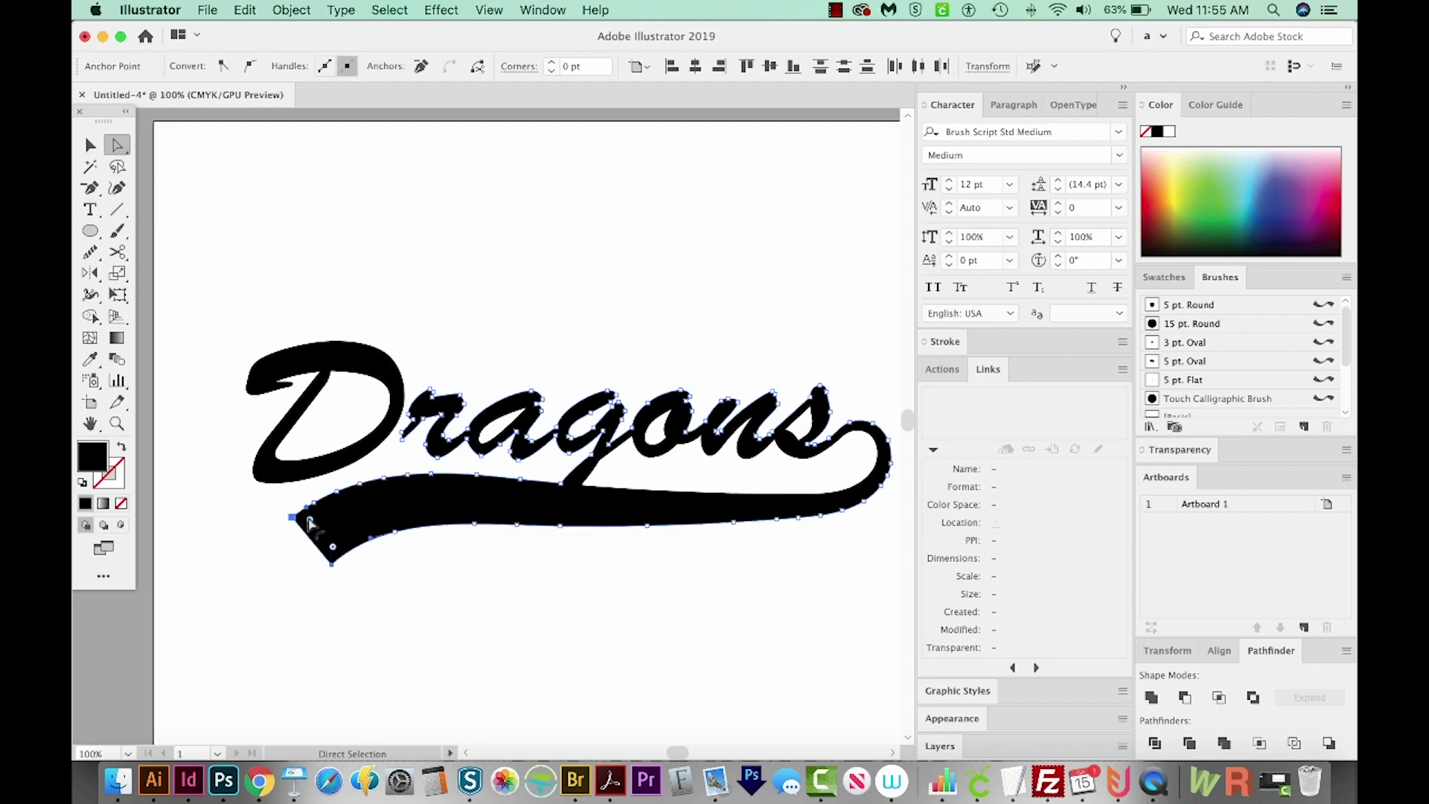
pyautogui.moveTo(310, 522); pyautogui.dragTo(344, 523)
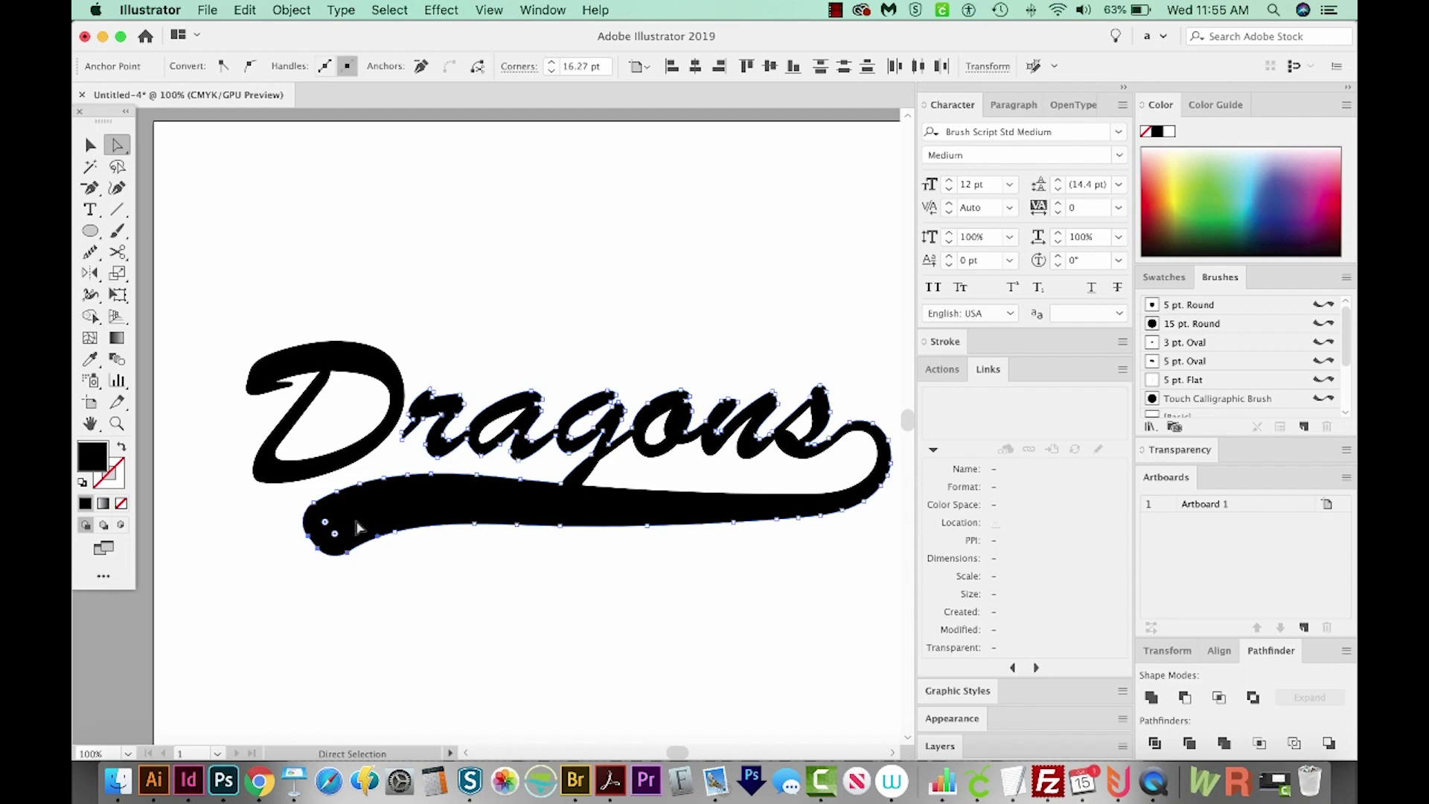
pyautogui.click(365, 527)
pyautogui.press('super+z')
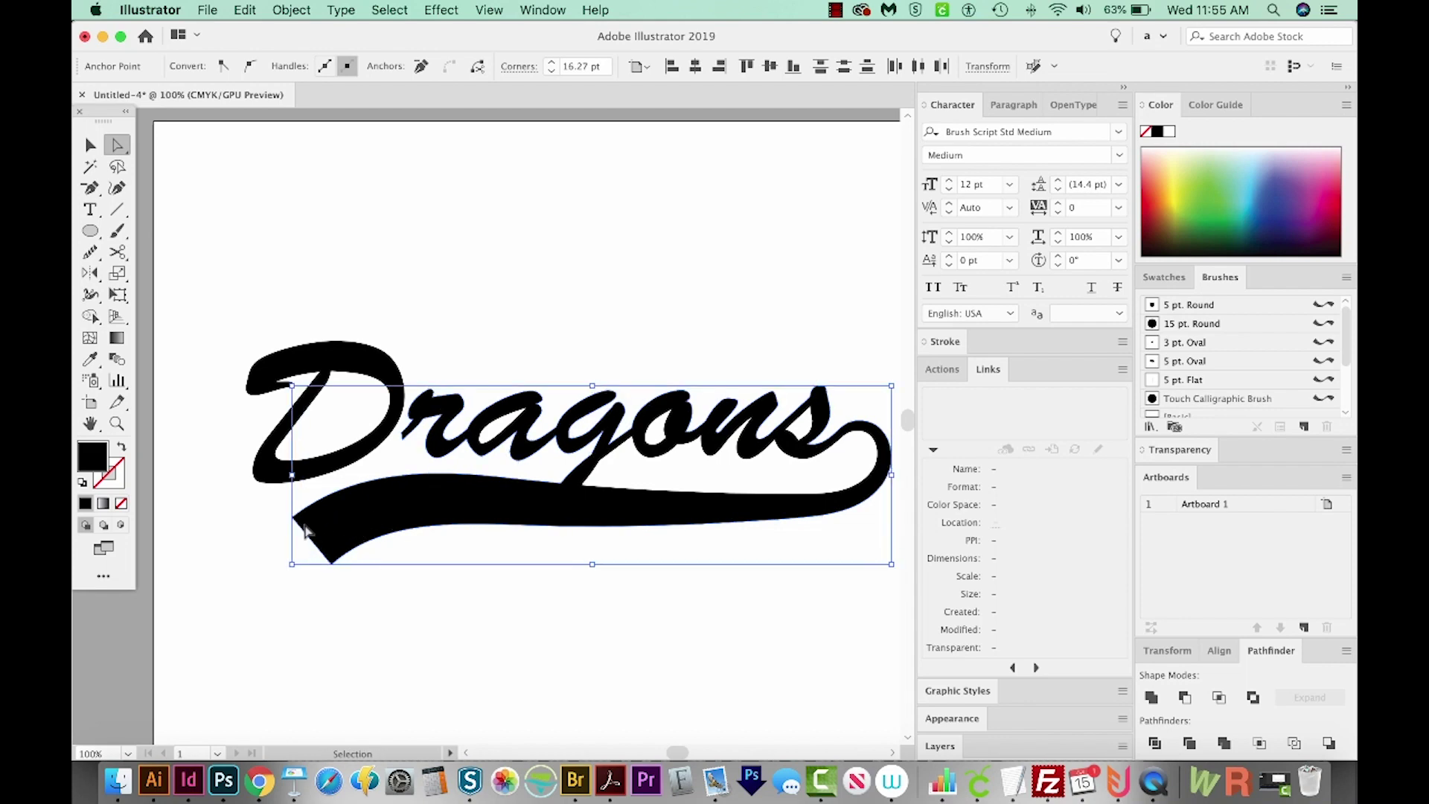
pyautogui.moveTo(310, 526); pyautogui.dragTo(322, 524)
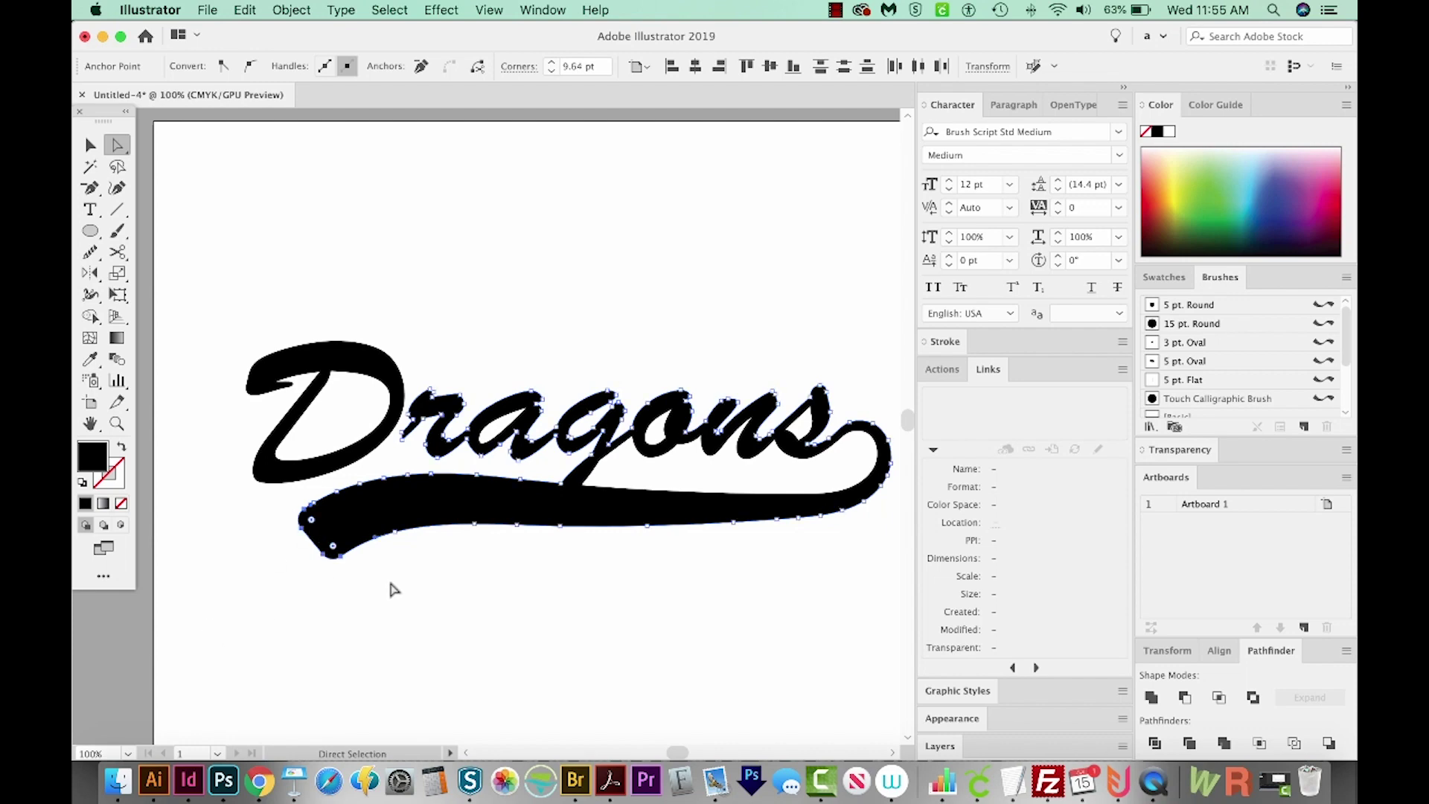
# Deselect everything and zoom in on the letters 'Dra'.
pyautogui.press('v')
pyautogui.click(421, 579)
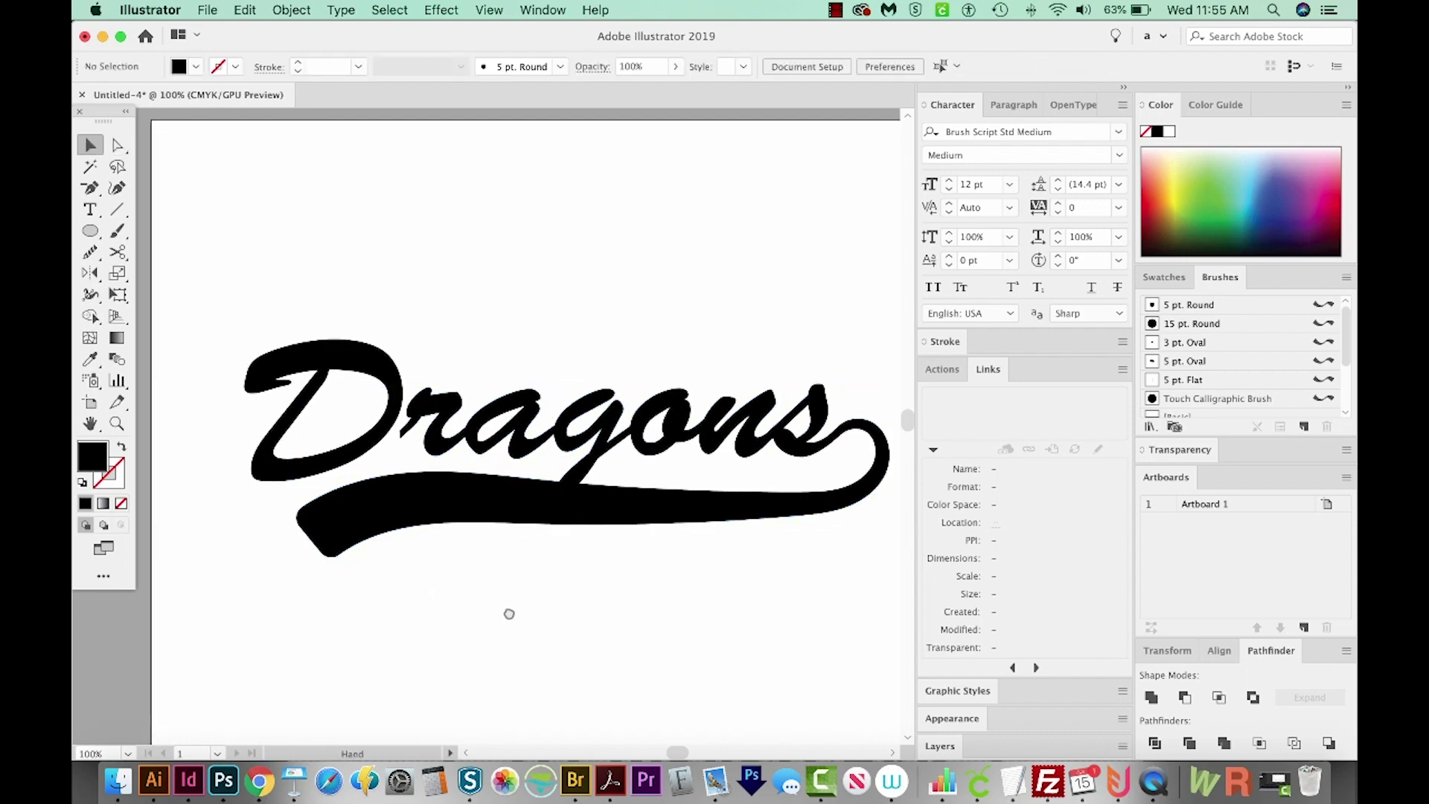
pyautogui.moveTo(507, 613); pyautogui.dragTo(437, 621)
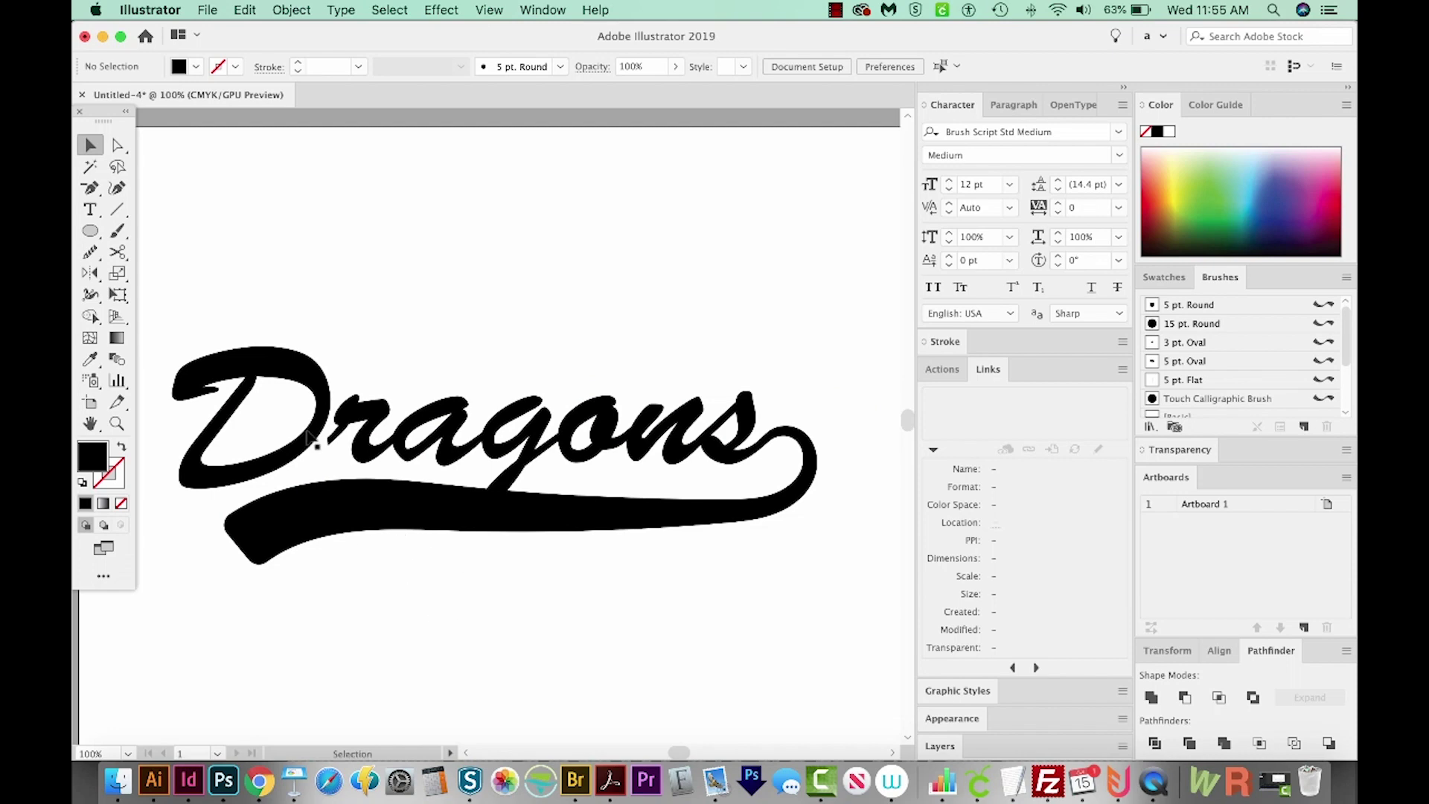
pyautogui.press('z')
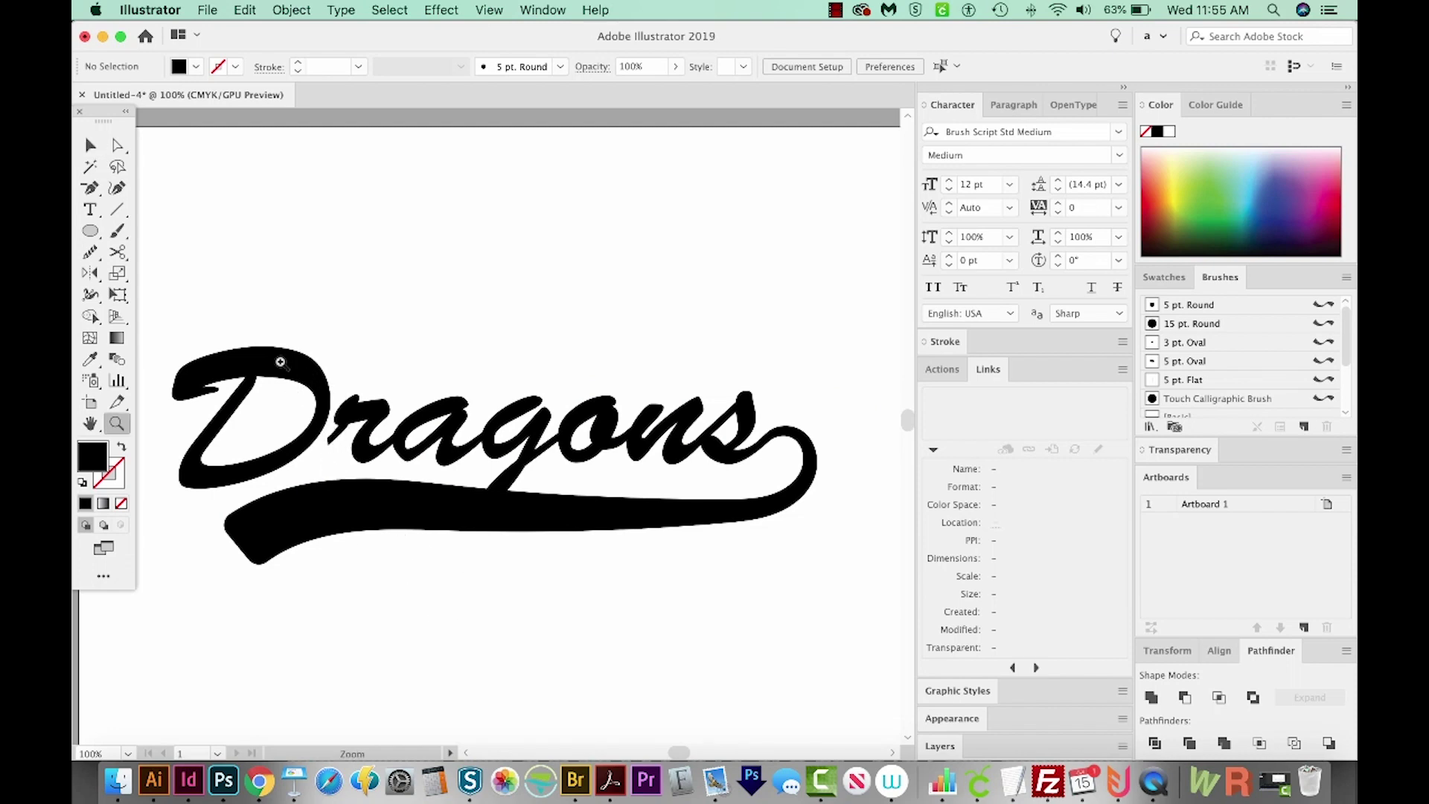
pyautogui.moveTo(283, 365); pyautogui.dragTo(435, 557)
# Drag the r's lead-in tip anchor down and left, then adjust the neighbouring point.
pyautogui.press('a')
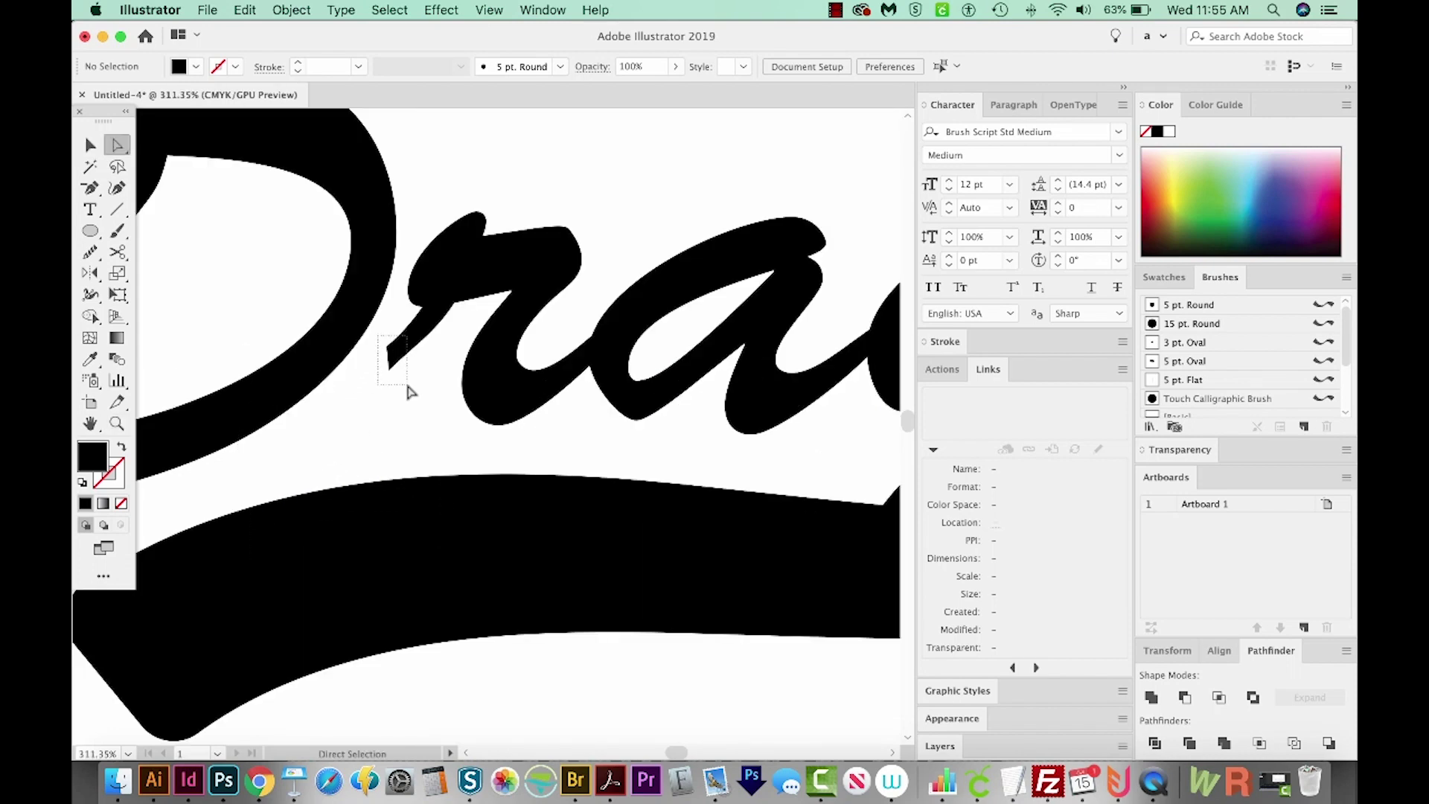
pyautogui.moveTo(405, 389); pyautogui.dragTo(321, 364)
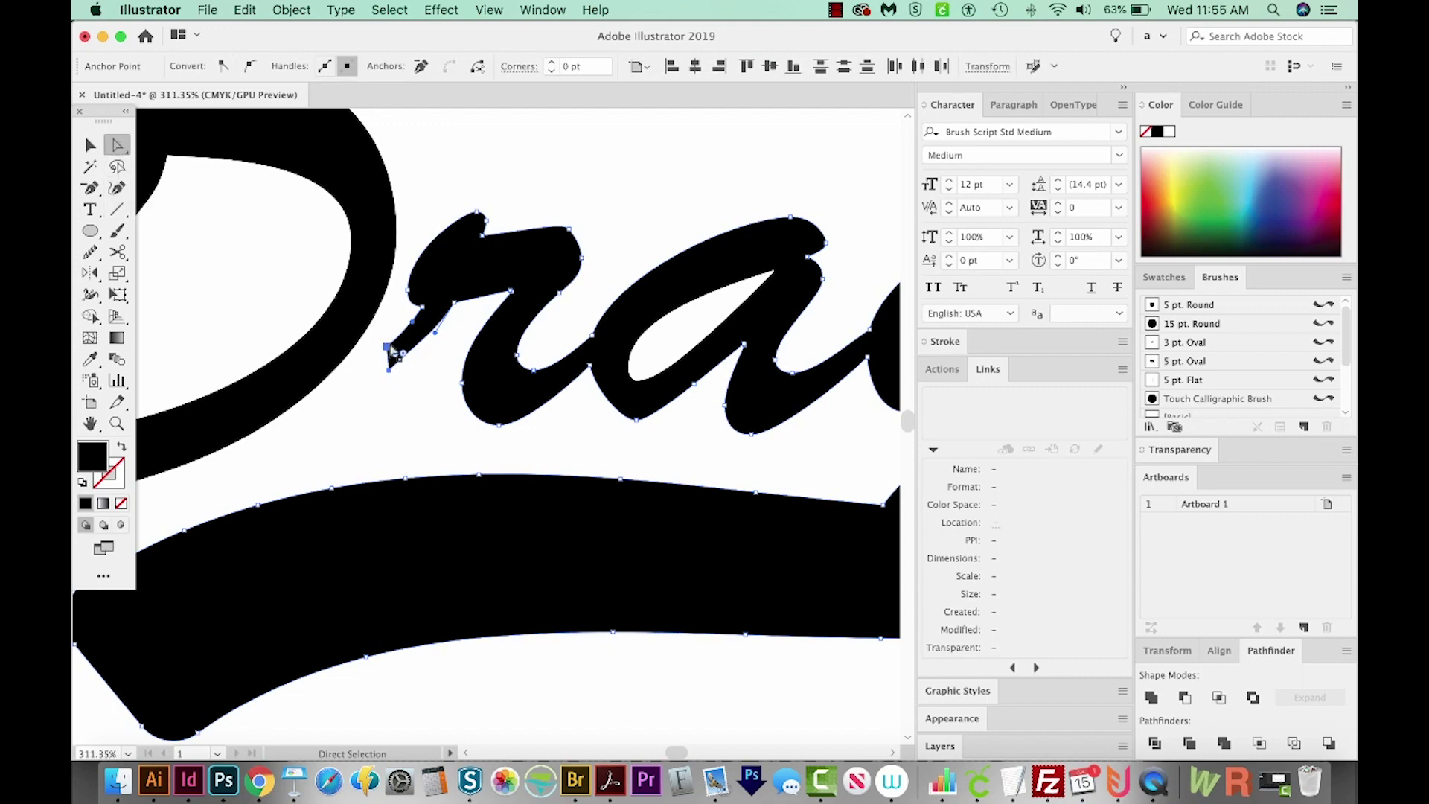
pyautogui.moveTo(388, 348); pyautogui.dragTo(348, 408)
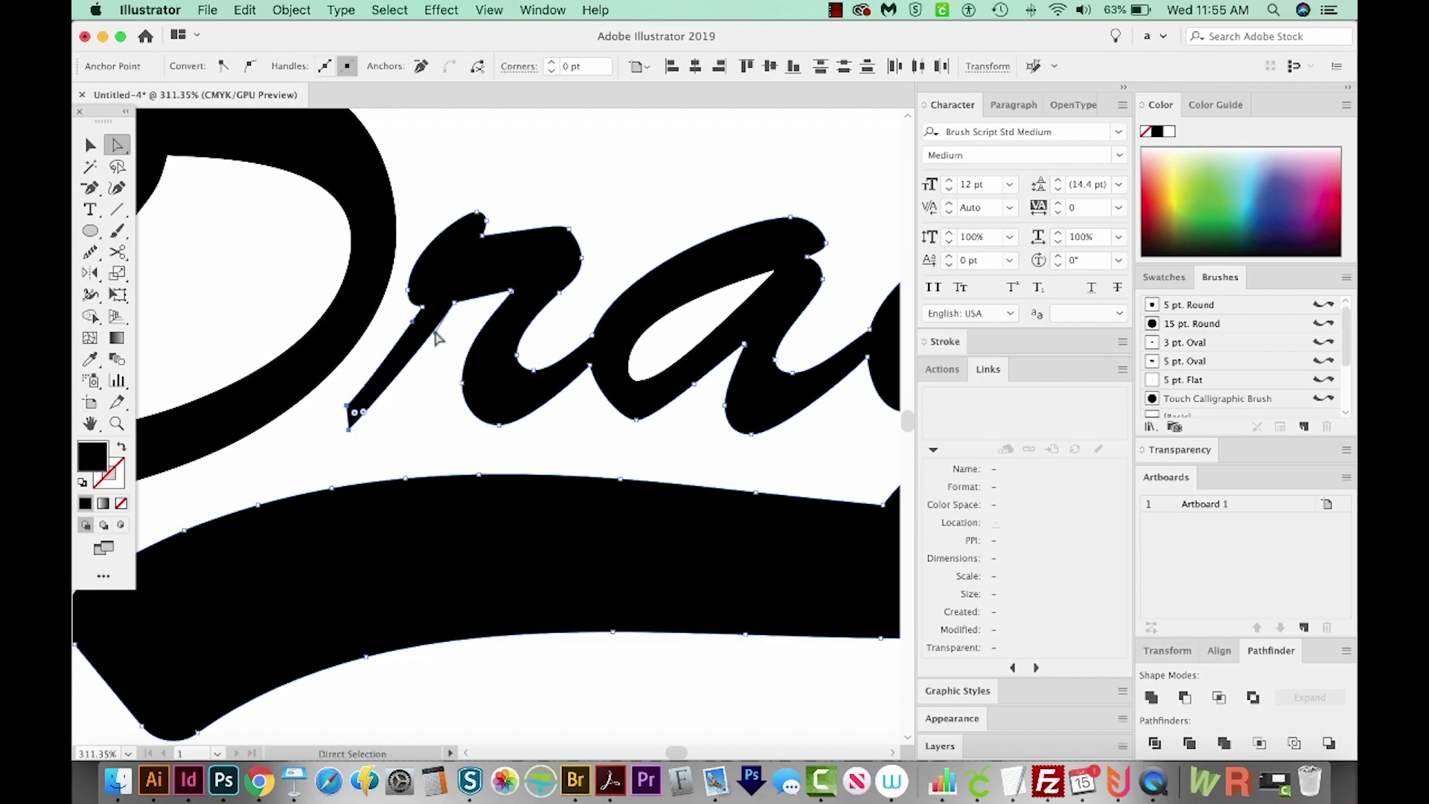
pyautogui.click(422, 308)
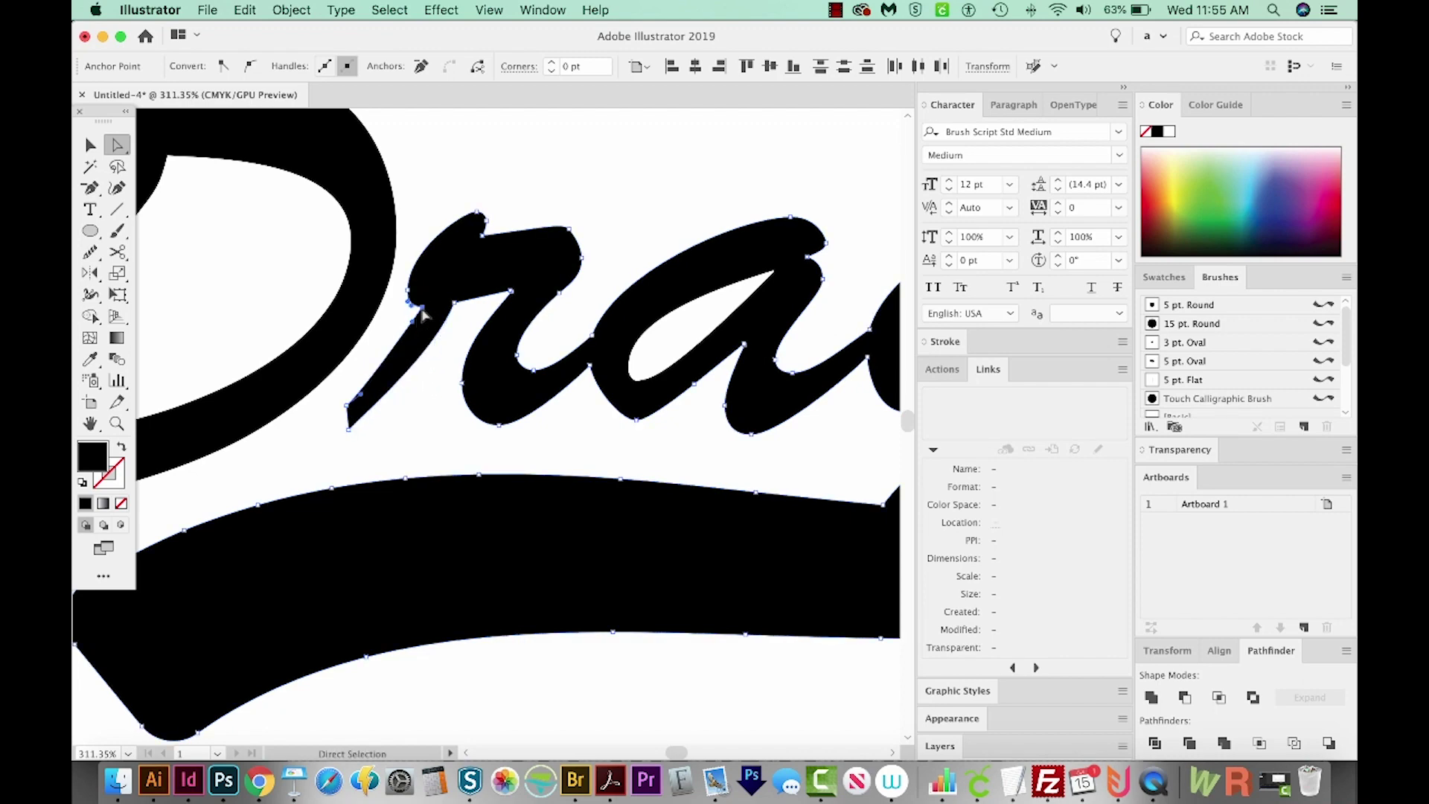
pyautogui.moveTo(417, 326); pyautogui.dragTo(414, 344)
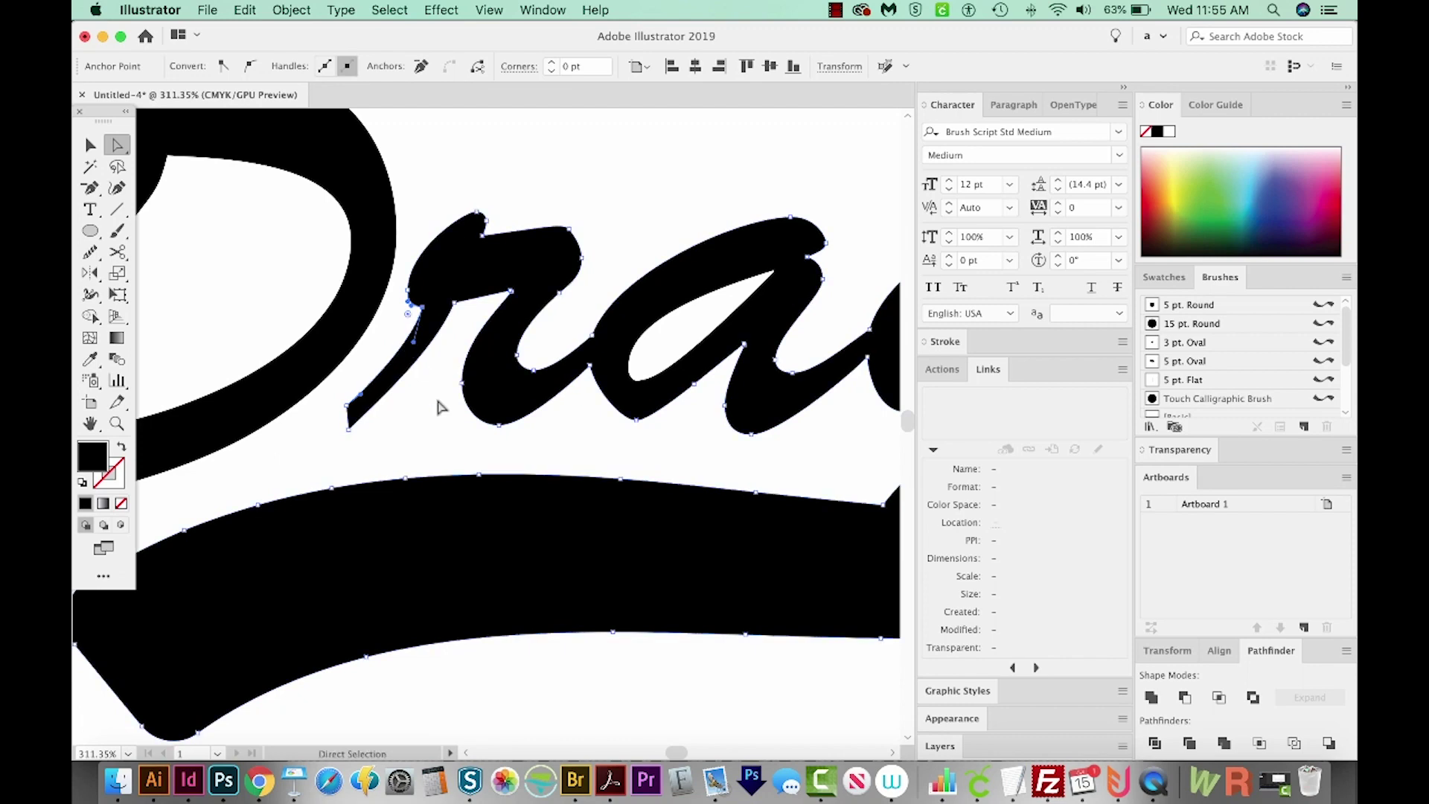
# Zoom back out to view the whole Dragons artwork.
pyautogui.press('super+0')
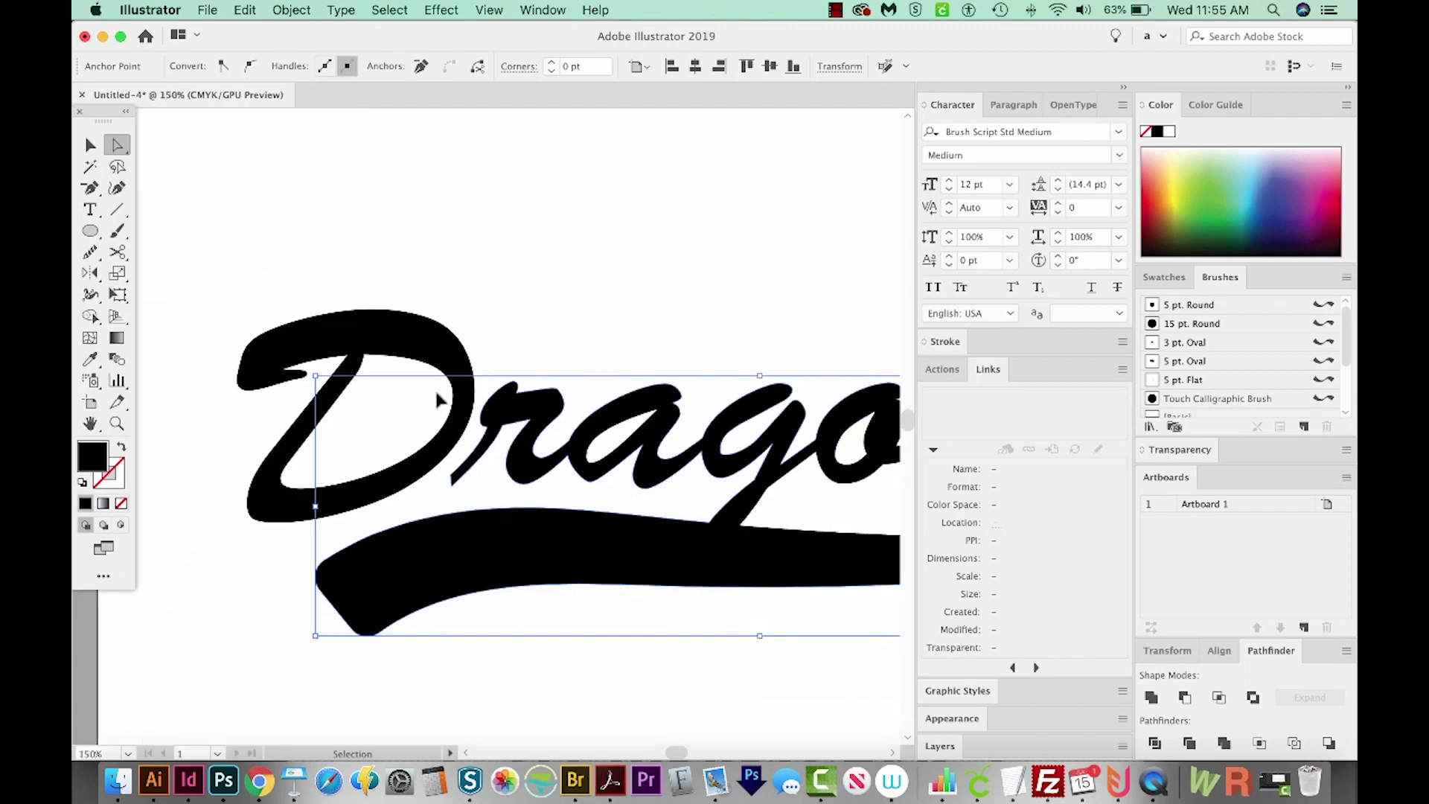
pyautogui.press('shift+super+a')
pyautogui.press('z')
pyautogui.moveTo(766, 329); pyautogui.dragTo(305, 569)
pyautogui.press('v')
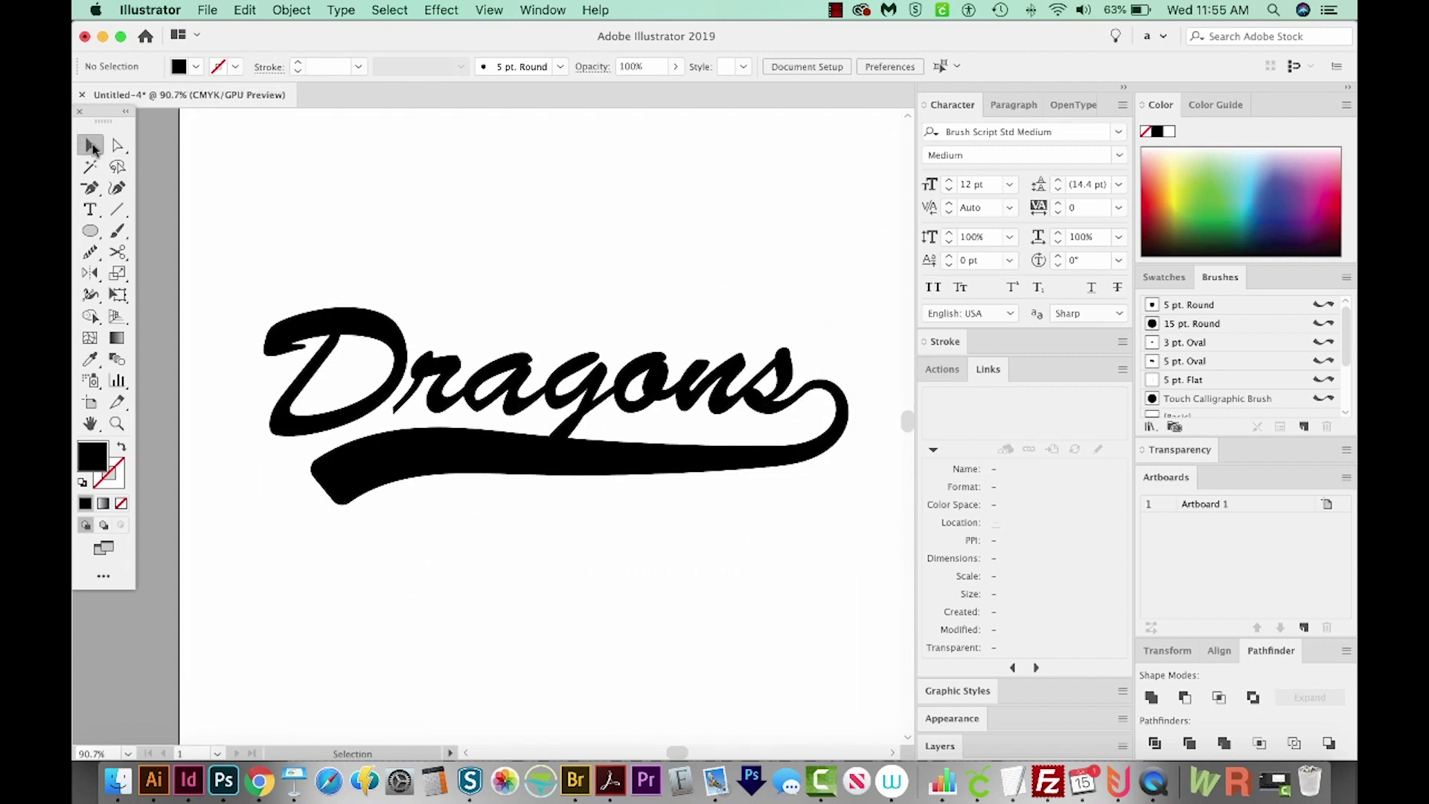
# Shear the entire Dragons artwork with Free Transform, raising its right edge so it slants upward.
pyautogui.moveTo(860, 239); pyautogui.dragTo(201, 523)
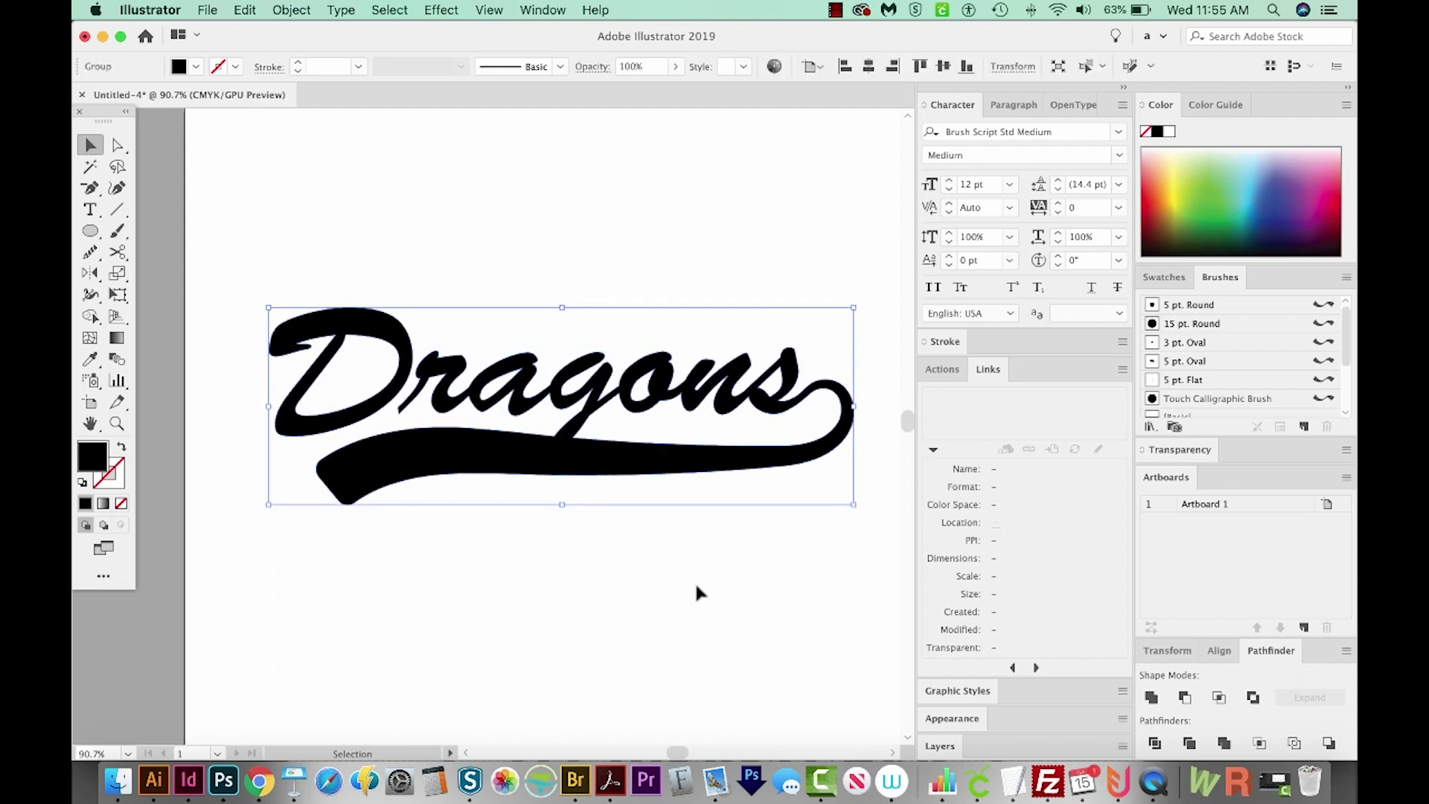
pyautogui.press('e')
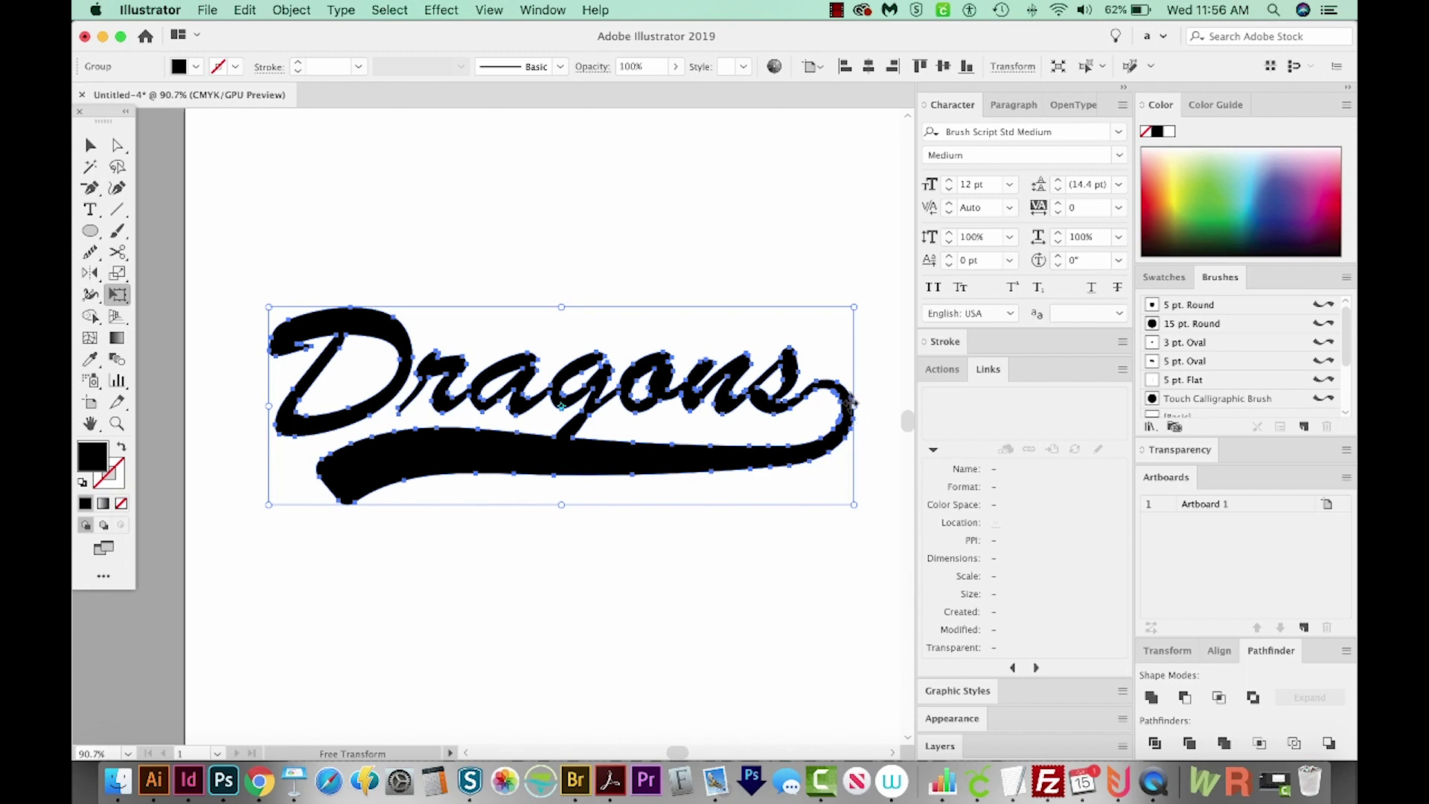
pyautogui.moveTo(853, 405); pyautogui.dragTo(840, 318)
pyautogui.press('super+shift+a')
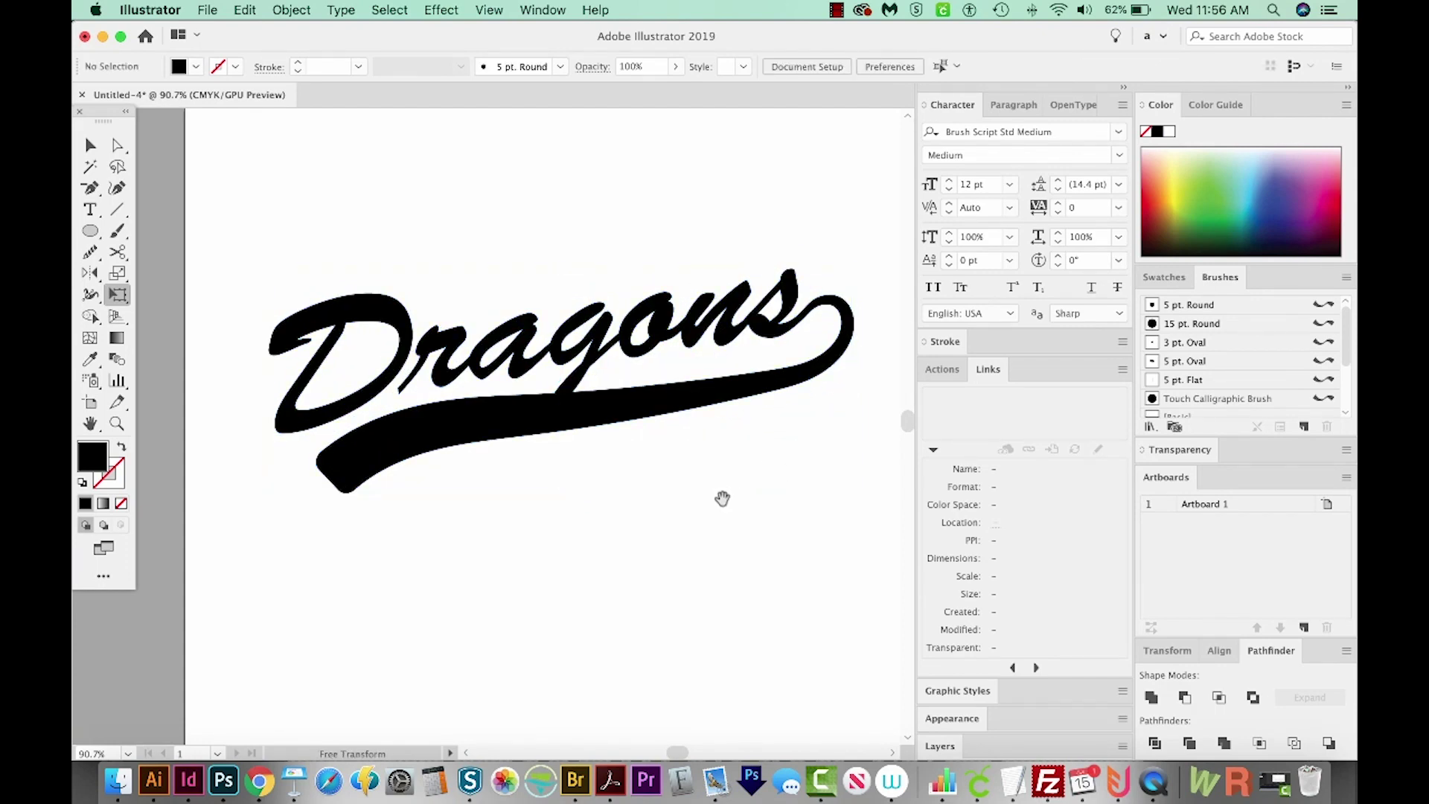